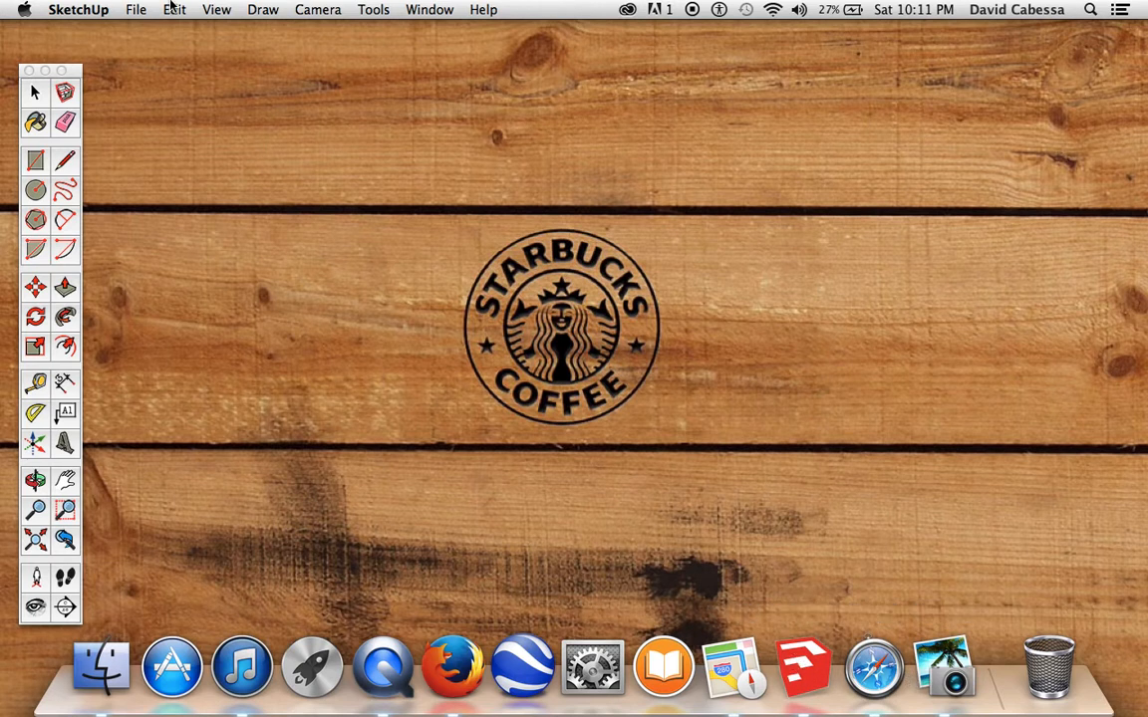
Start a new model and erase the default human figure
left_click(136, 9)
left_click(164, 31)
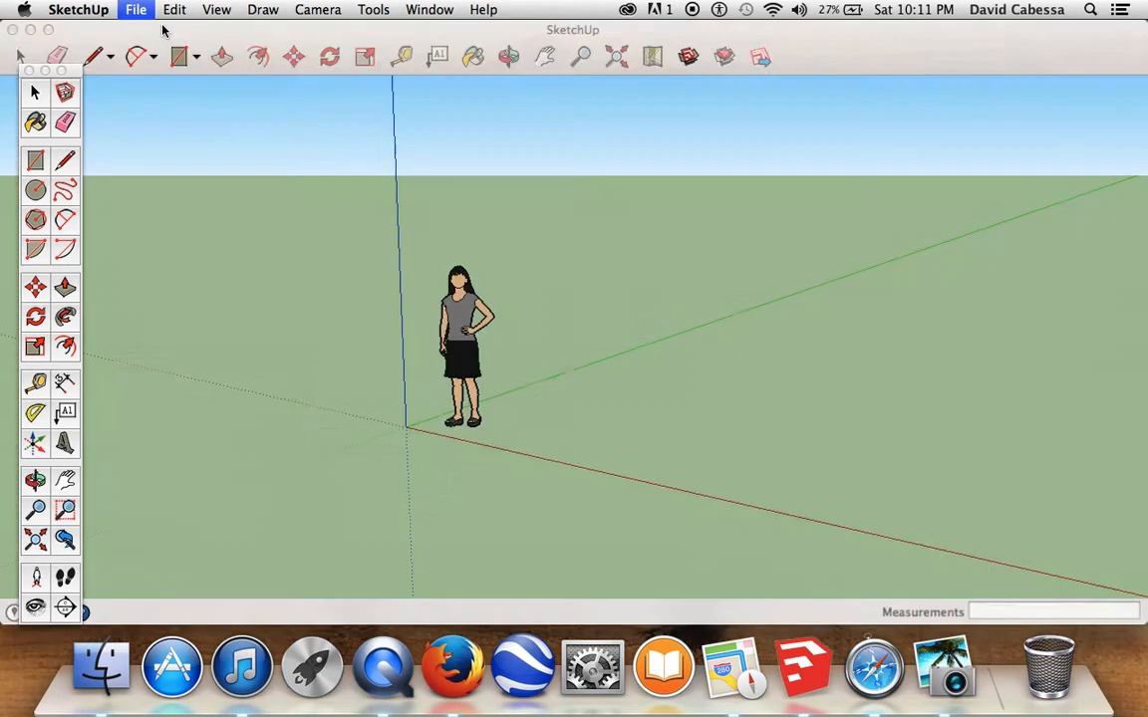
left_click(473, 349)
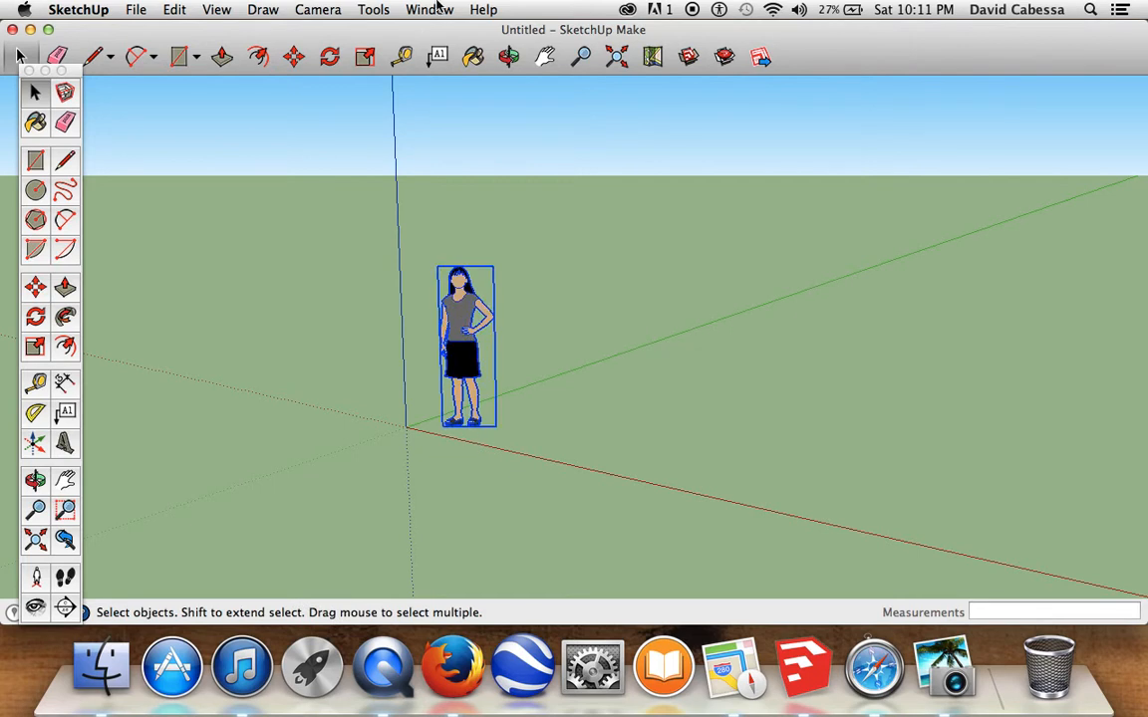
left_click(66, 57)
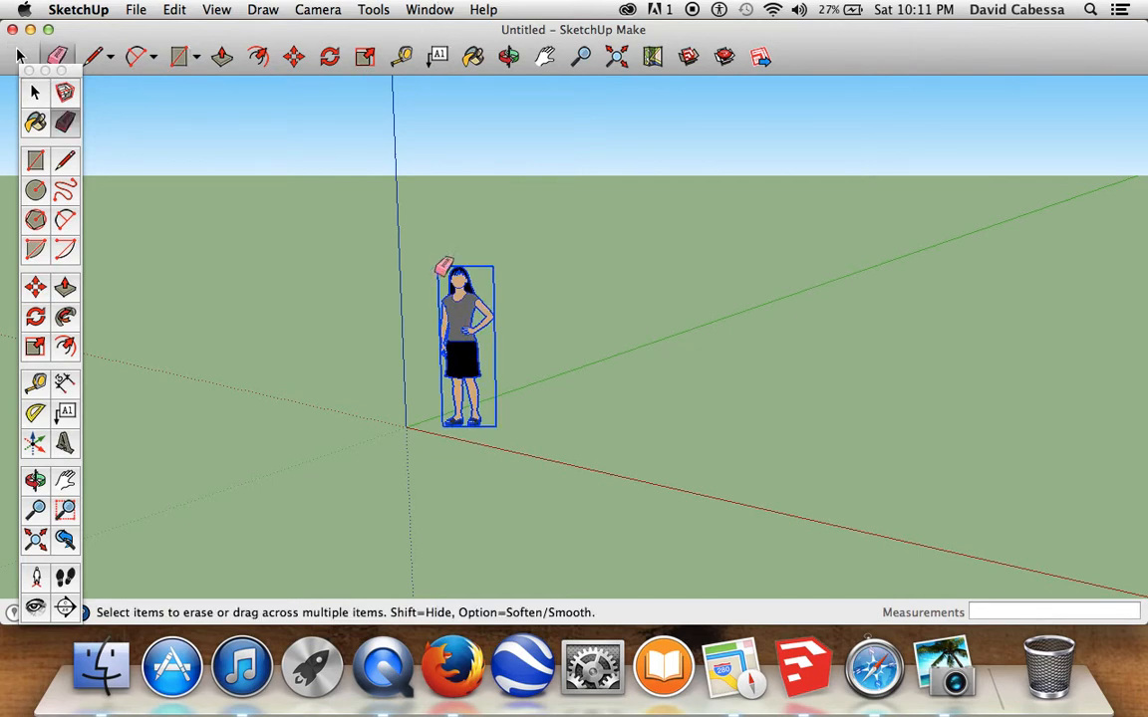
left_click(476, 333)
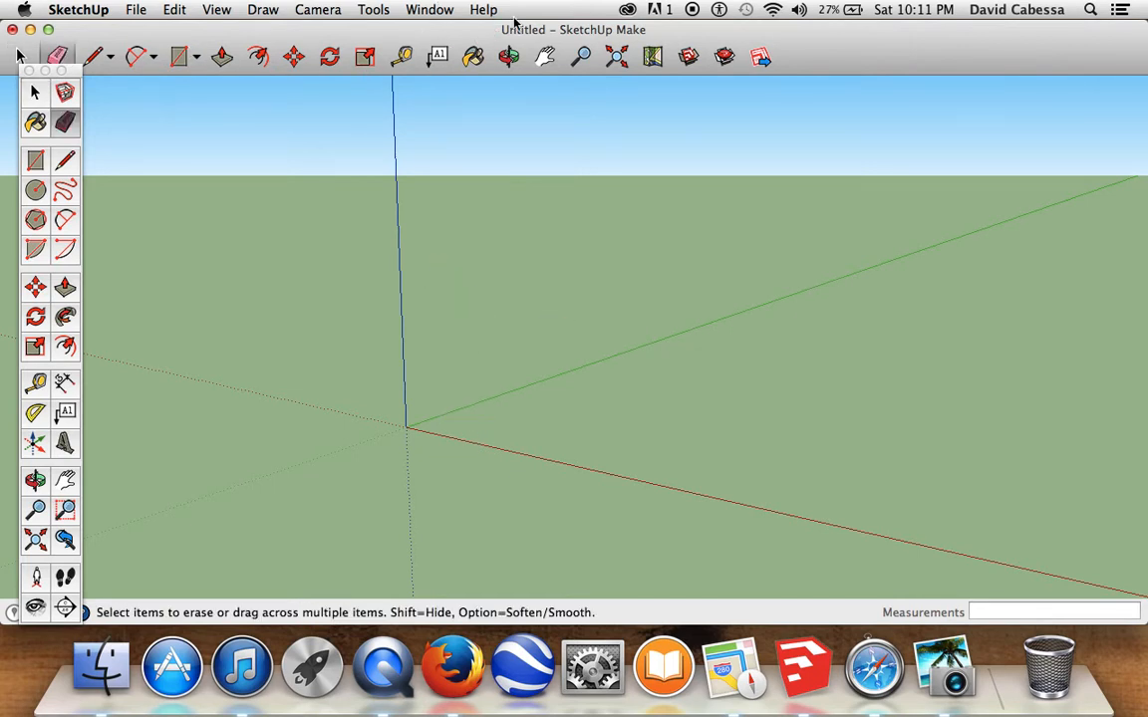
Draw a ground rectangle from the origin, about 12' 7" by 15' 4", along the red and green axes
left_click(508, 56)
left_click_drag(512, 251, 511, 309)
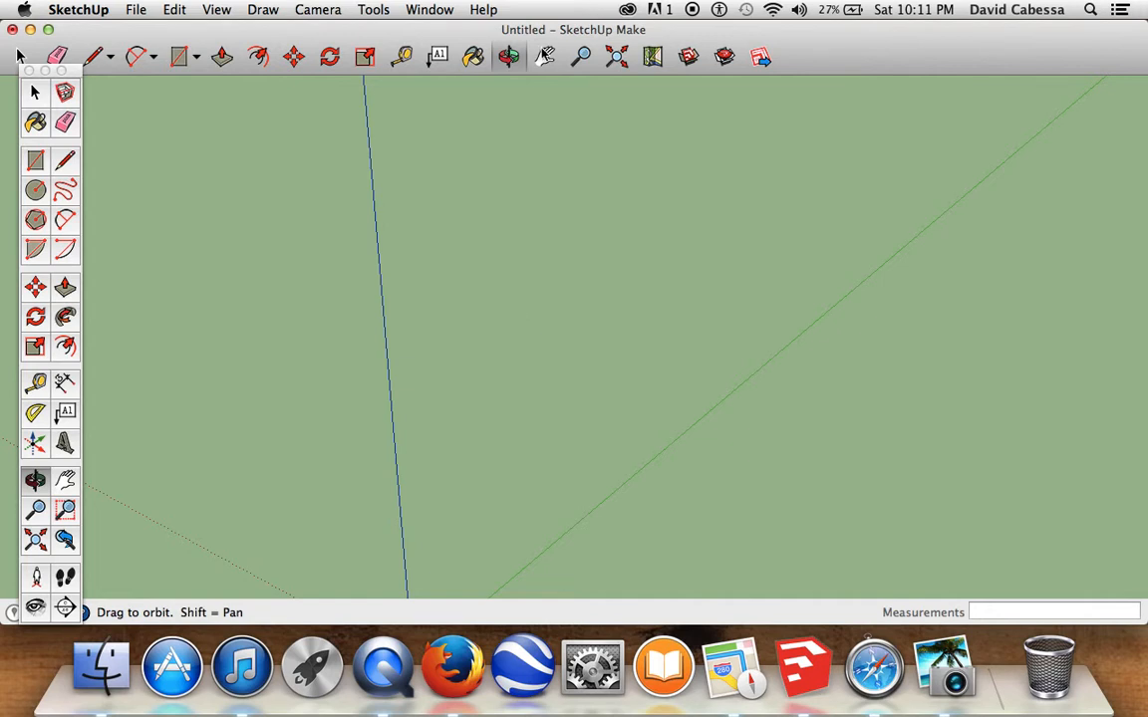
key("h")
left_click_drag(701, 517, 607, 262)
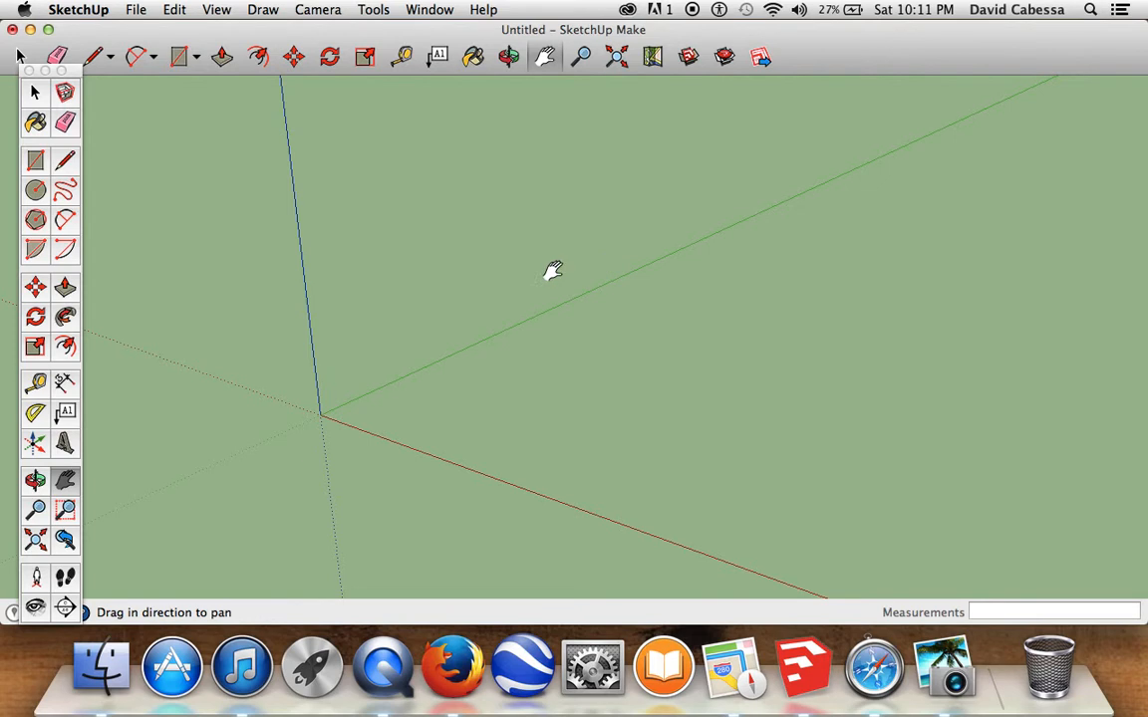
left_click(41, 154)
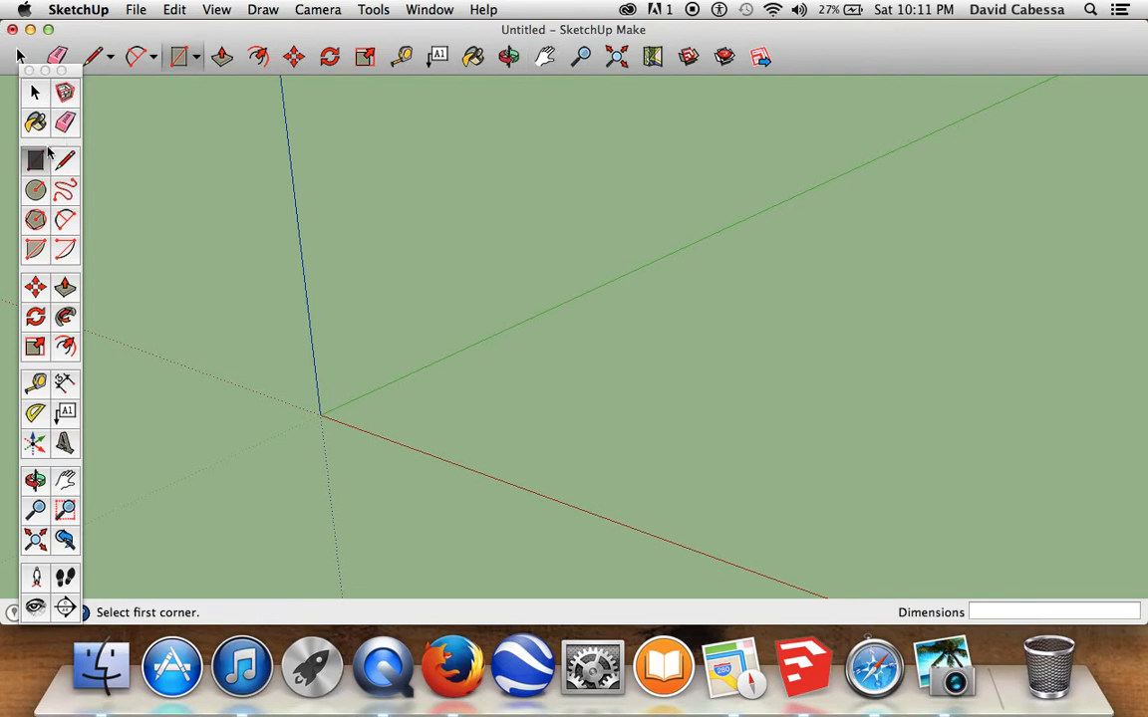
left_click(318, 414)
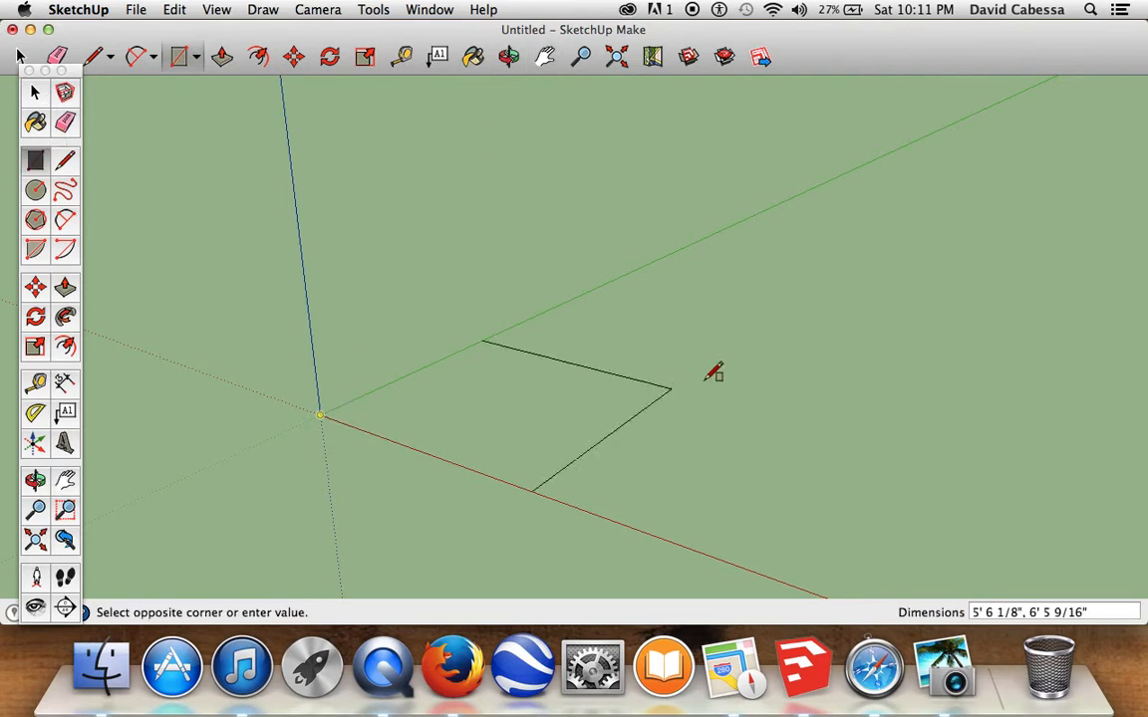
left_click(806, 354)
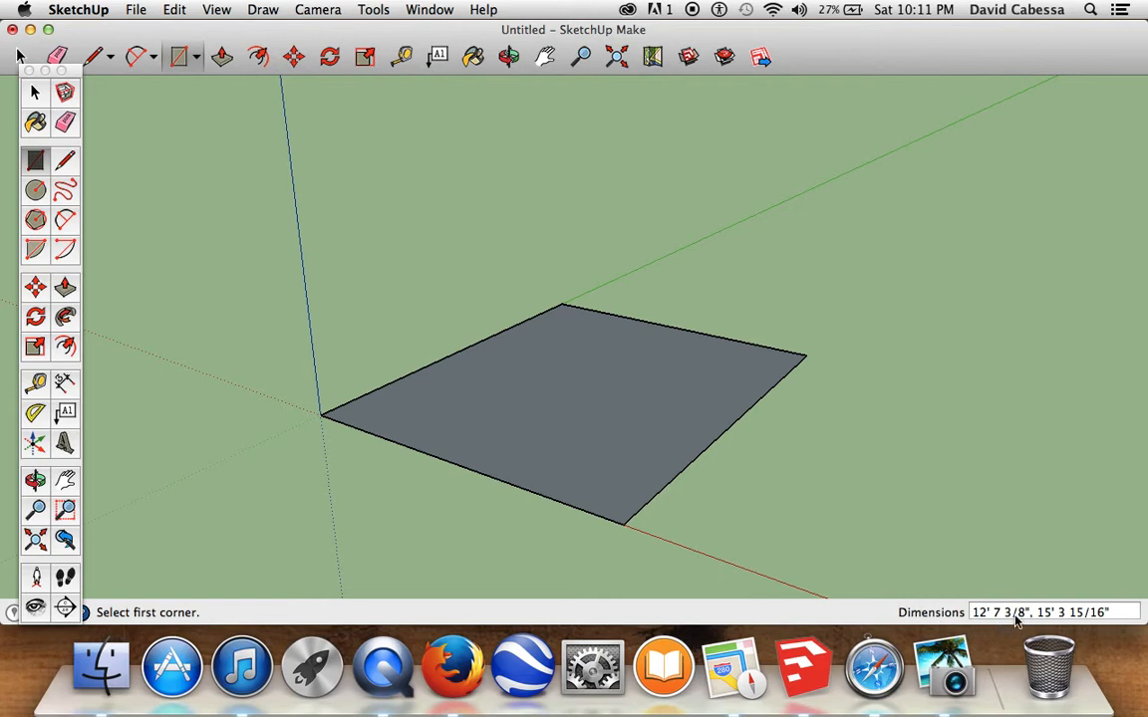
Push/Pull the rectangle upward about 8 1/2" to form a flat slab
left_click(506, 50)
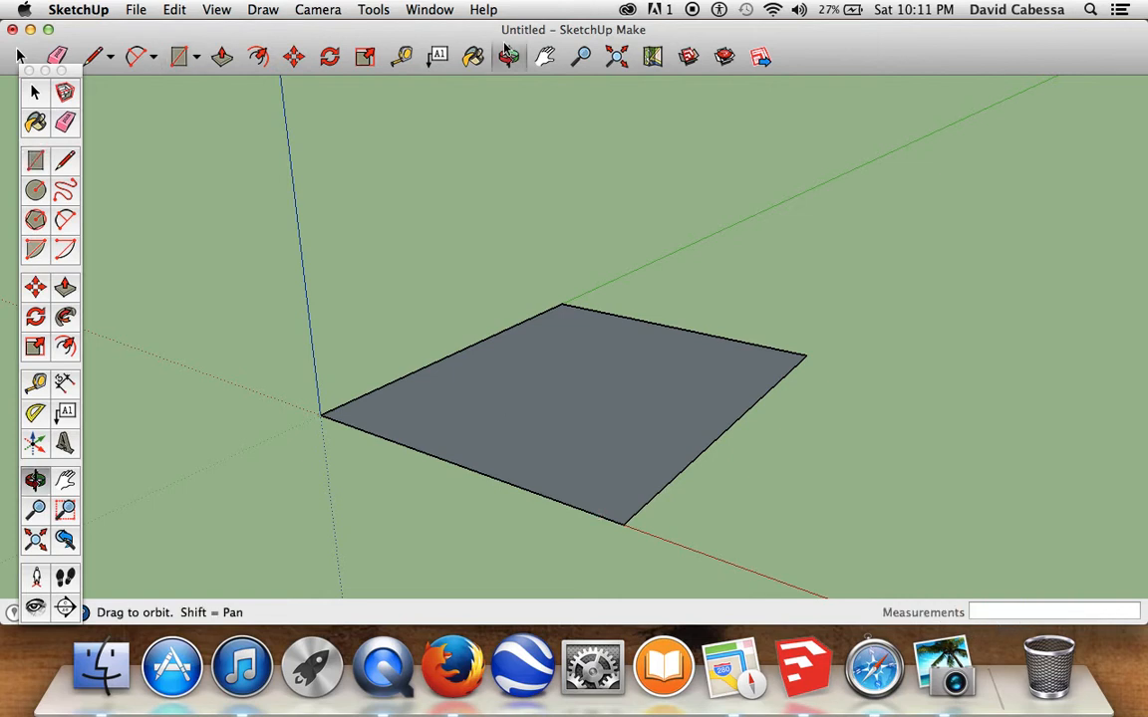
left_click_drag(624, 244, 514, 295)
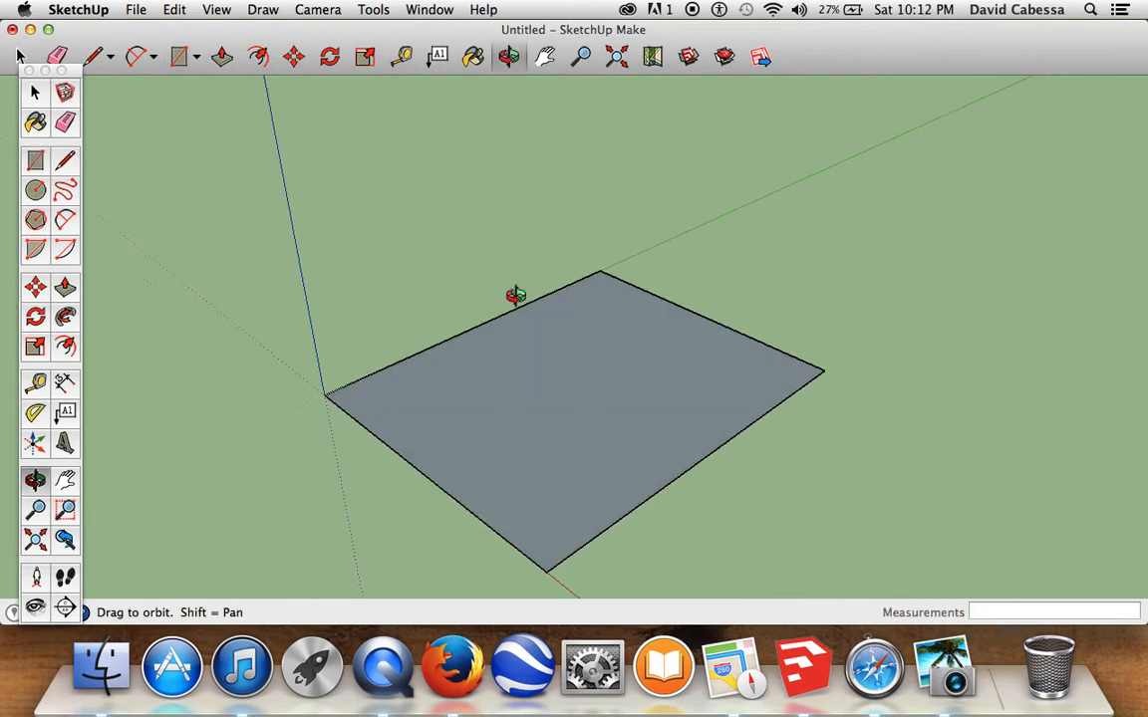
left_click(222, 57)
left_click(528, 446)
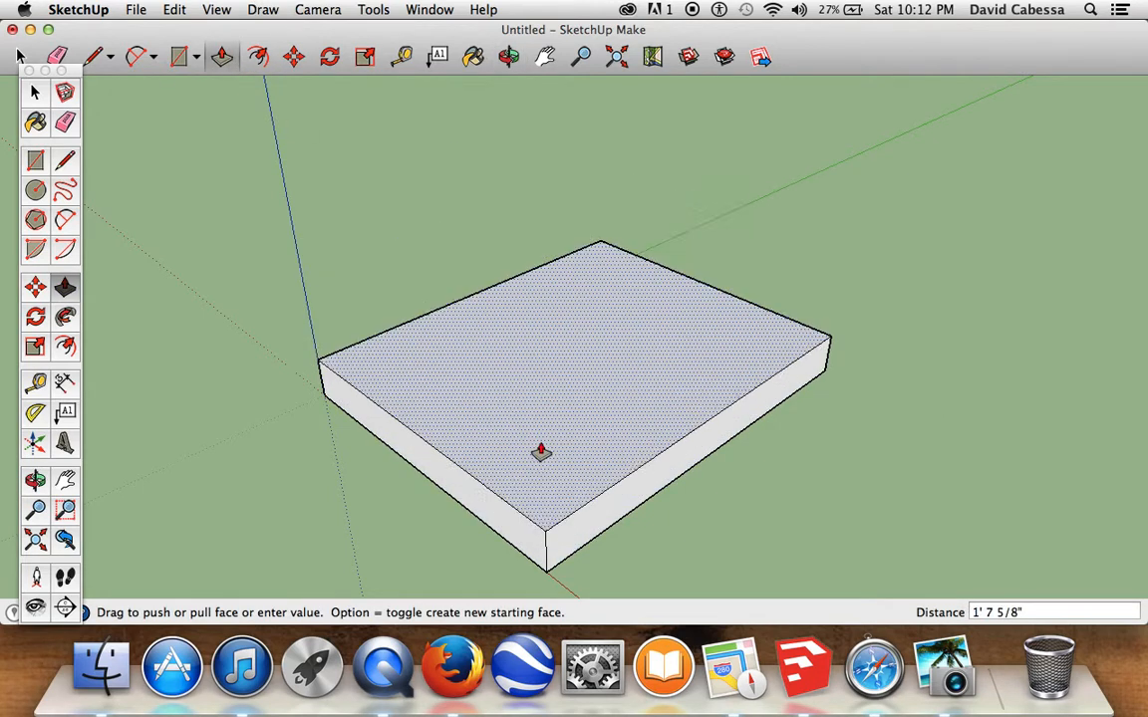
left_click(601, 465)
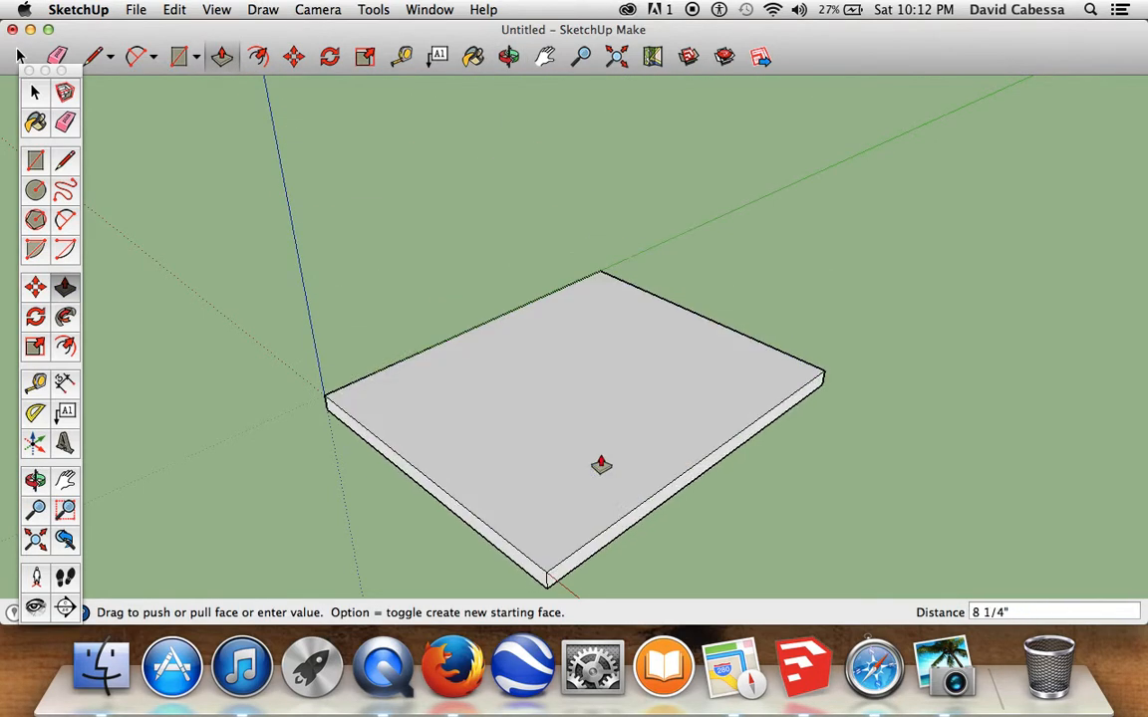
left_click(597, 431)
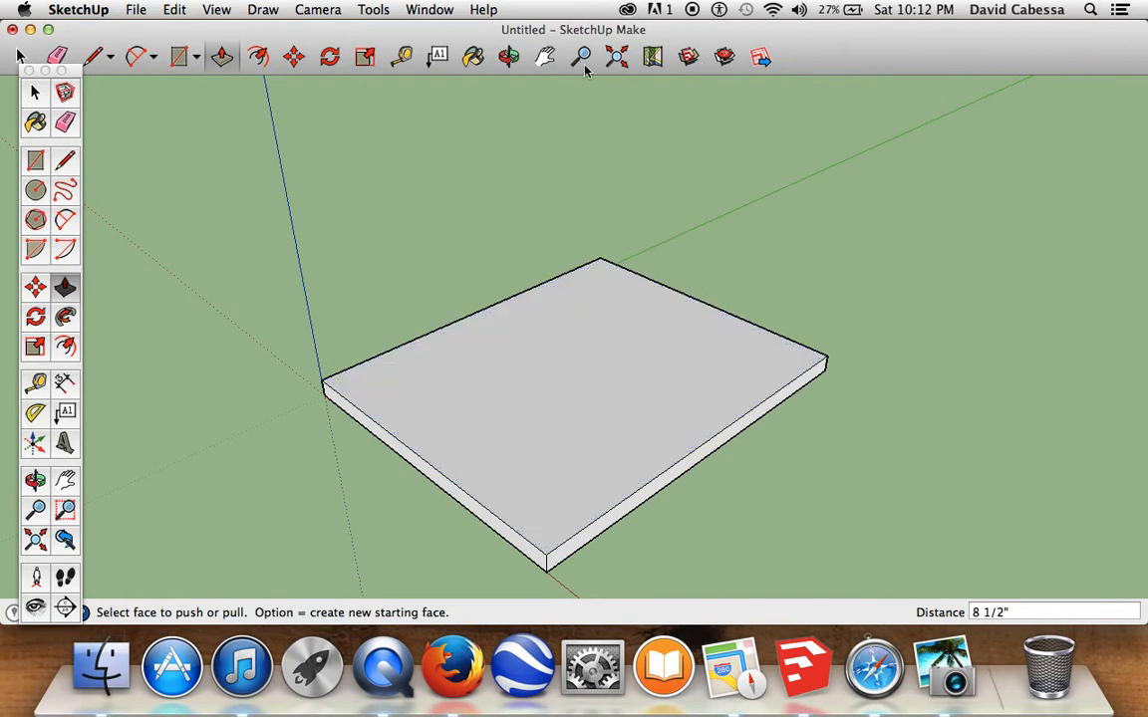
Examine the slab's top face and edges from several angles and distances
left_click(508, 57)
left_click_drag(643, 171, 470, 385)
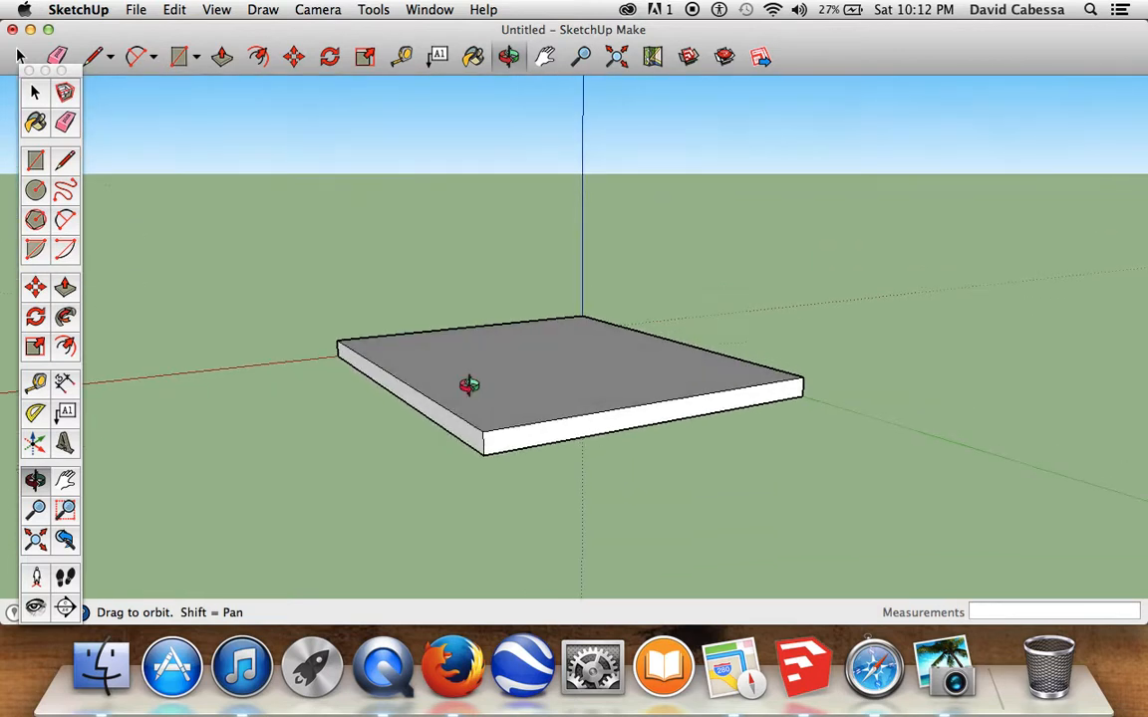
scroll(540, 423, "up", 5)
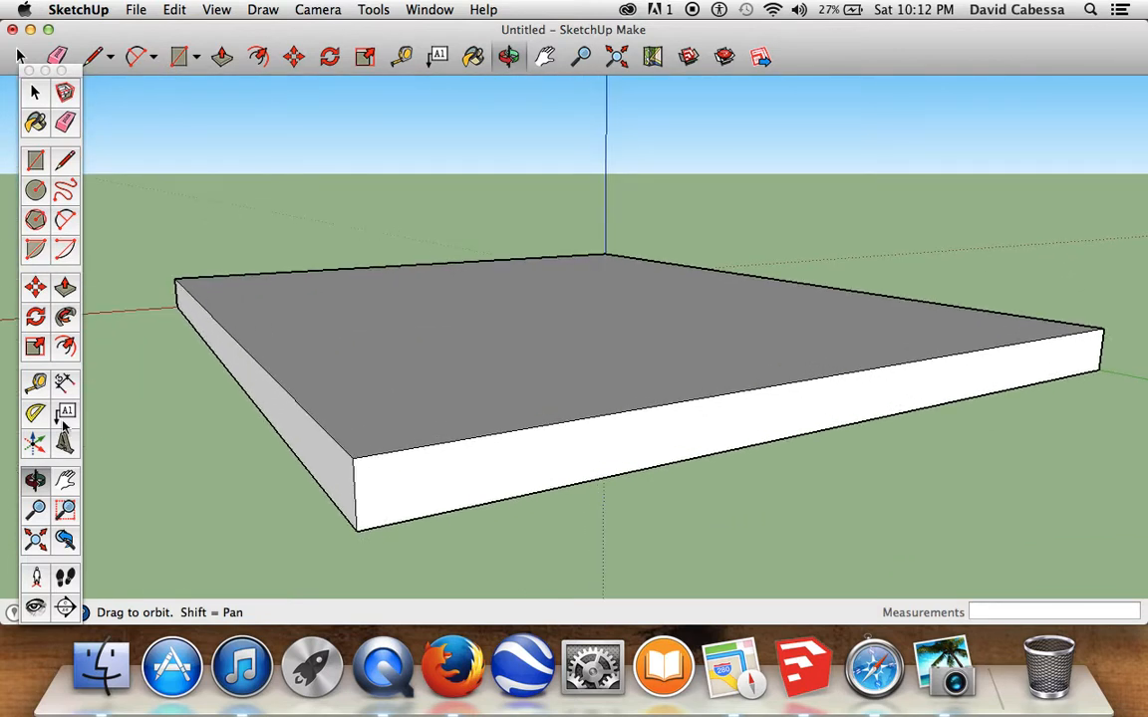
scroll(723, 205, "down", 6)
left_click_drag(723, 205, 682, 277)
left_click(545, 57)
left_click_drag(589, 123, 305, 113)
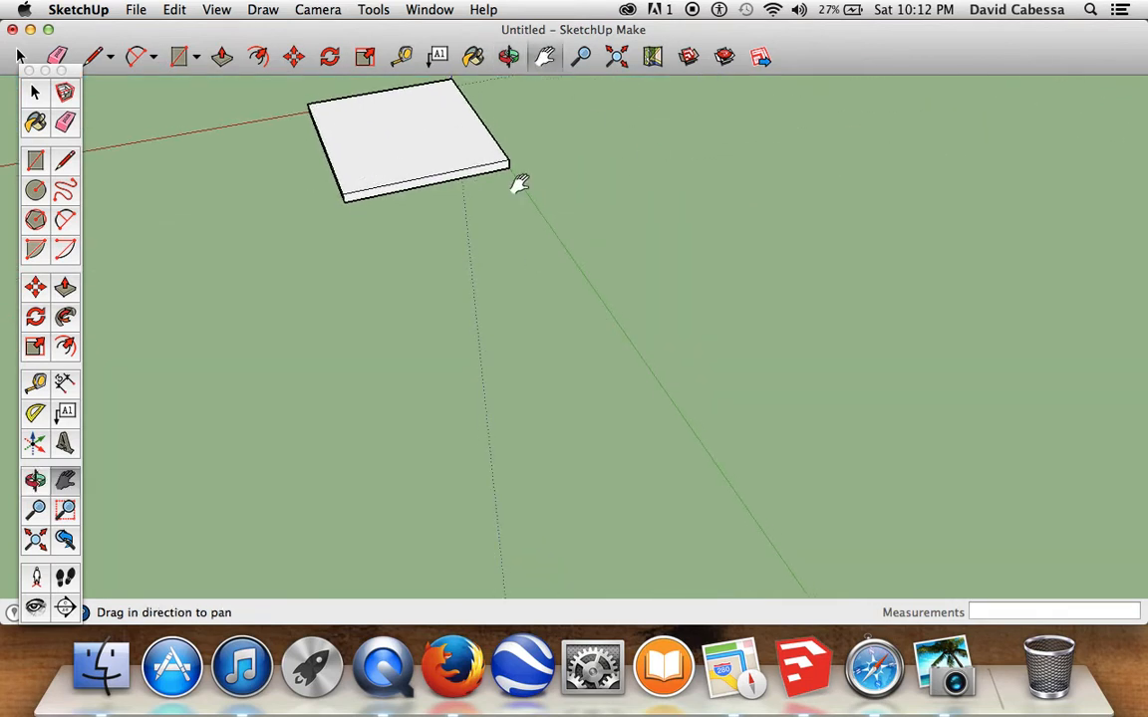
scroll(521, 184, "up", 5)
left_click_drag(490, 245, 874, 429)
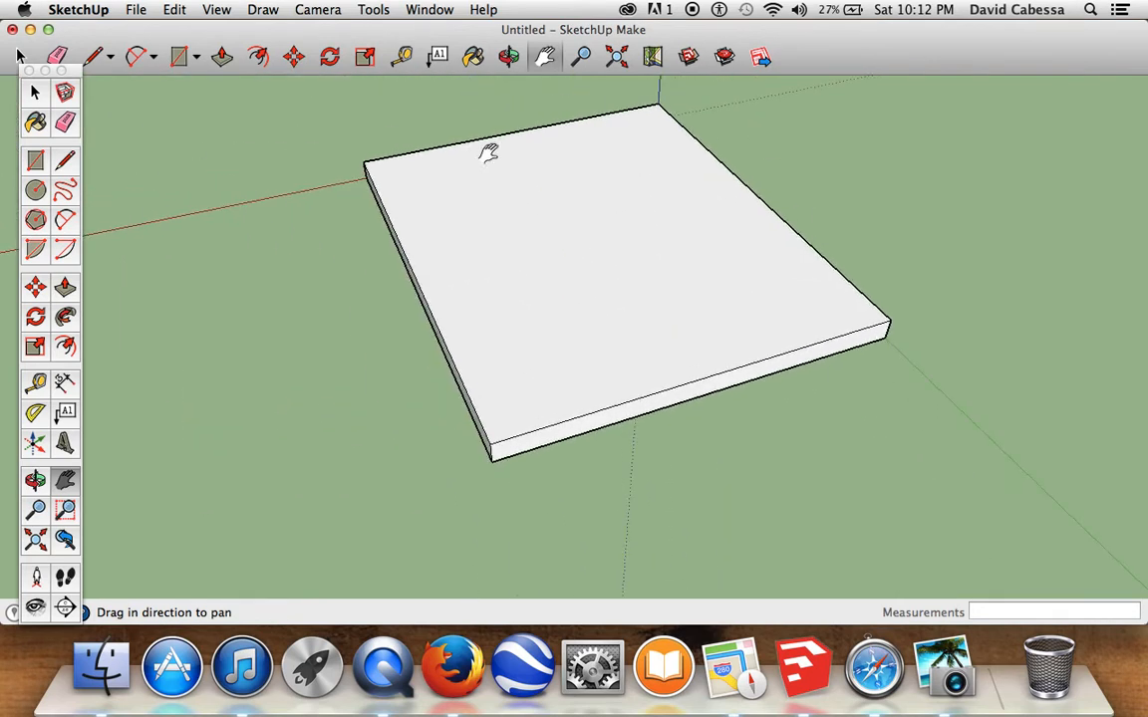
Draw a square about 1' 1 3/8" on each side near a corner of the slab's underside
left_click(508, 57)
left_click_drag(531, 259, 482, 13)
left_click_drag(592, 284, 494, 328)
key("h")
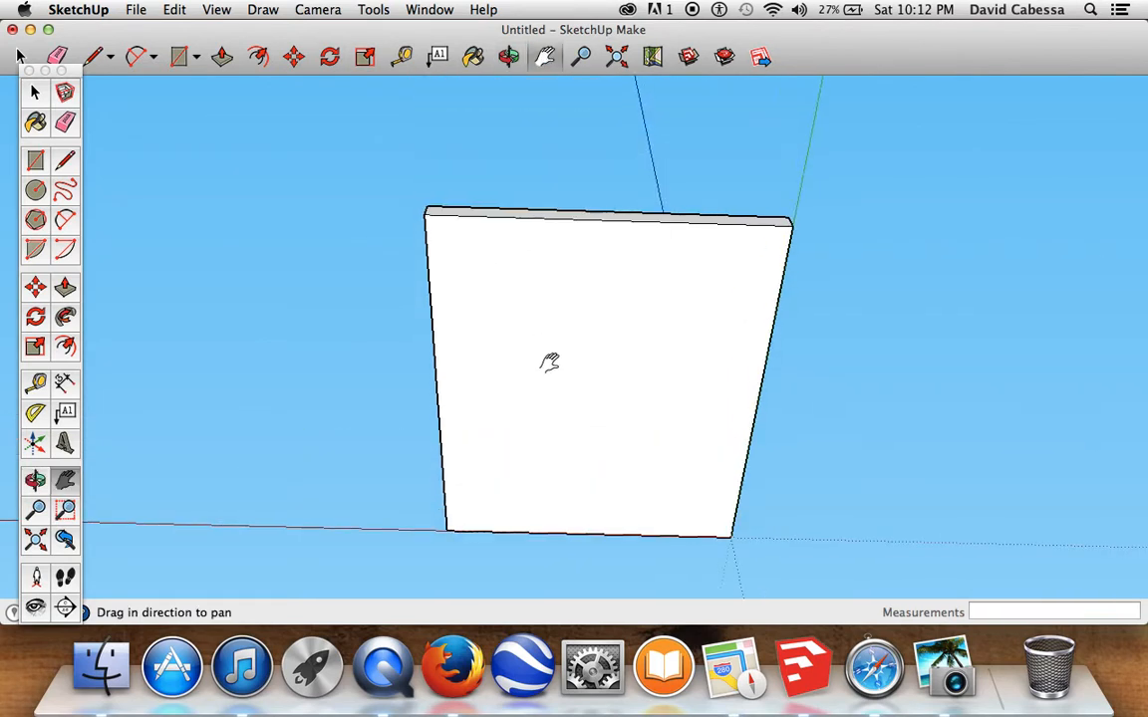
scroll(493, 255, "up", 5)
scroll(490, 251, "down", 4)
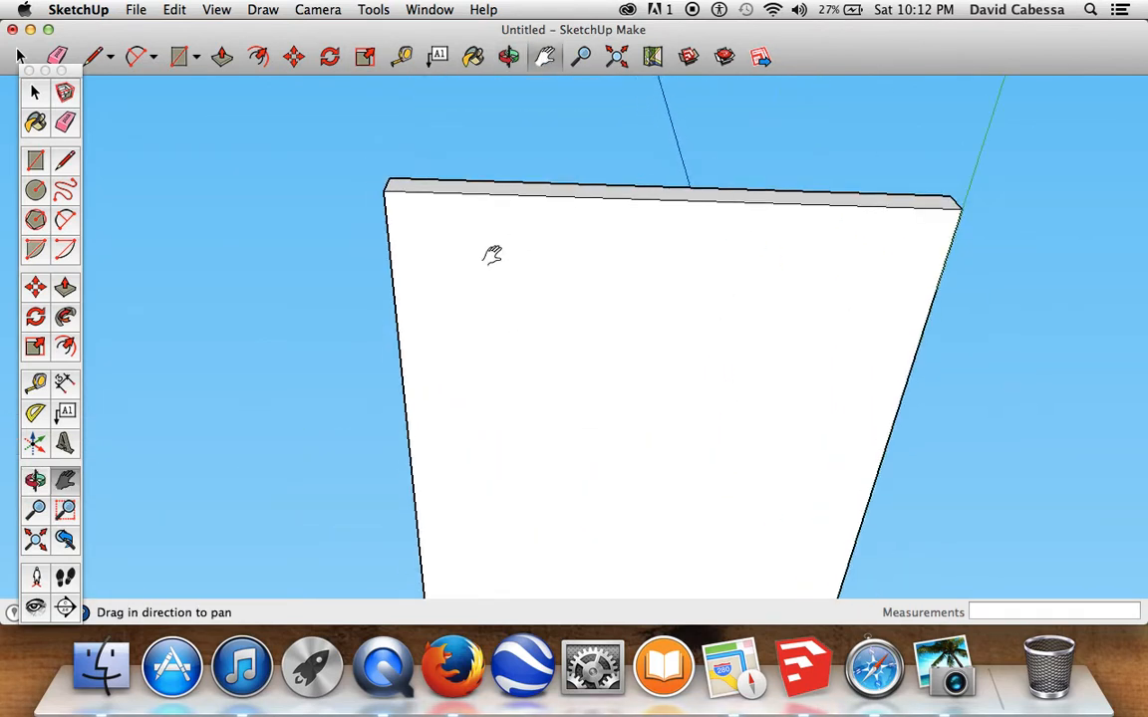
left_click_drag(455, 316, 454, 239)
left_click(35, 161)
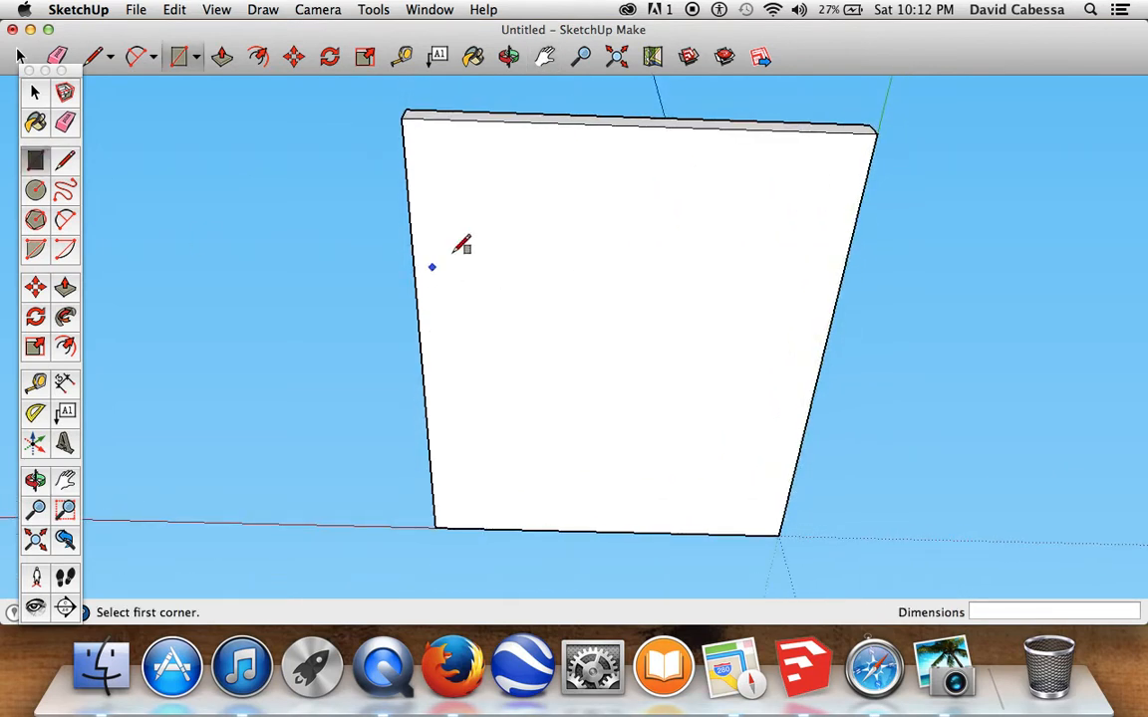
left_click(415, 137)
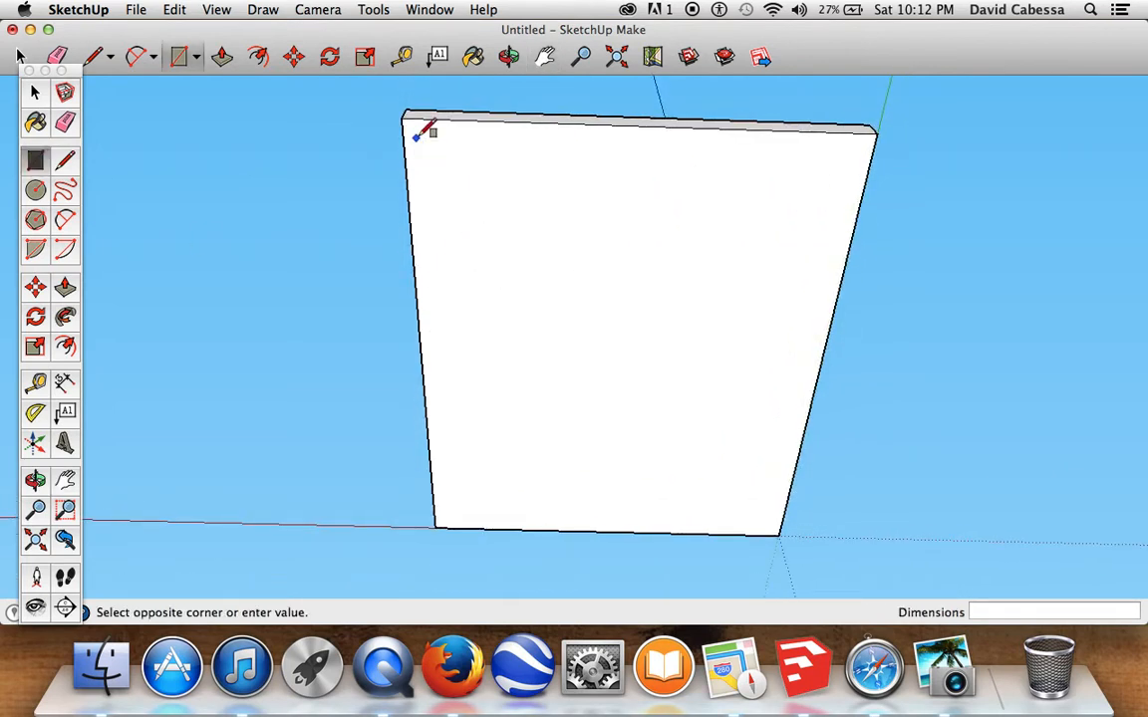
left_click(459, 178)
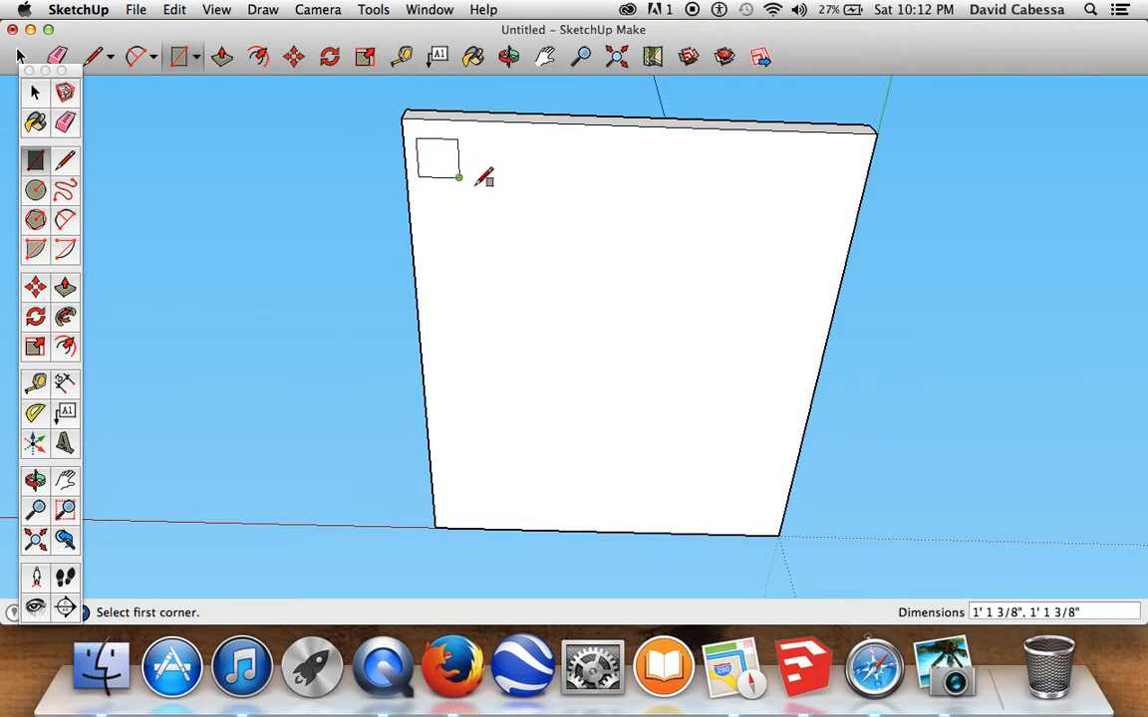
Place a Tape Measure guide 12' 7 3/8" from the slab's side edge beside the square, along the opposite side edge
scroll(482, 302, "up", 2)
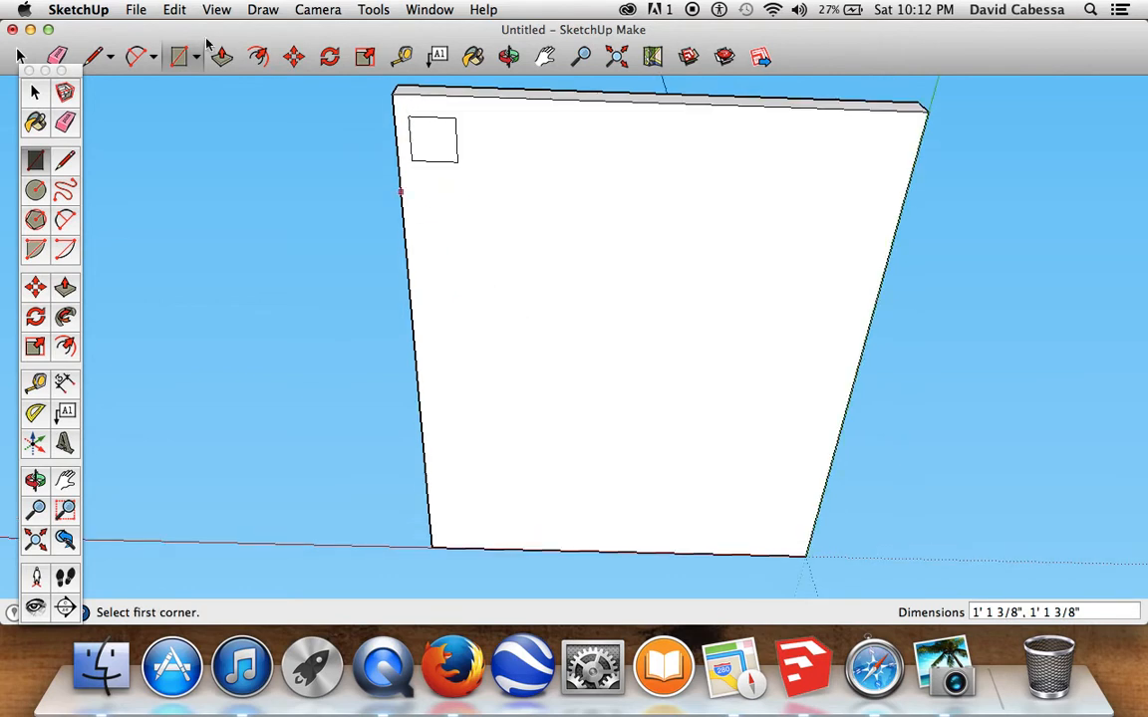
left_click(36, 382)
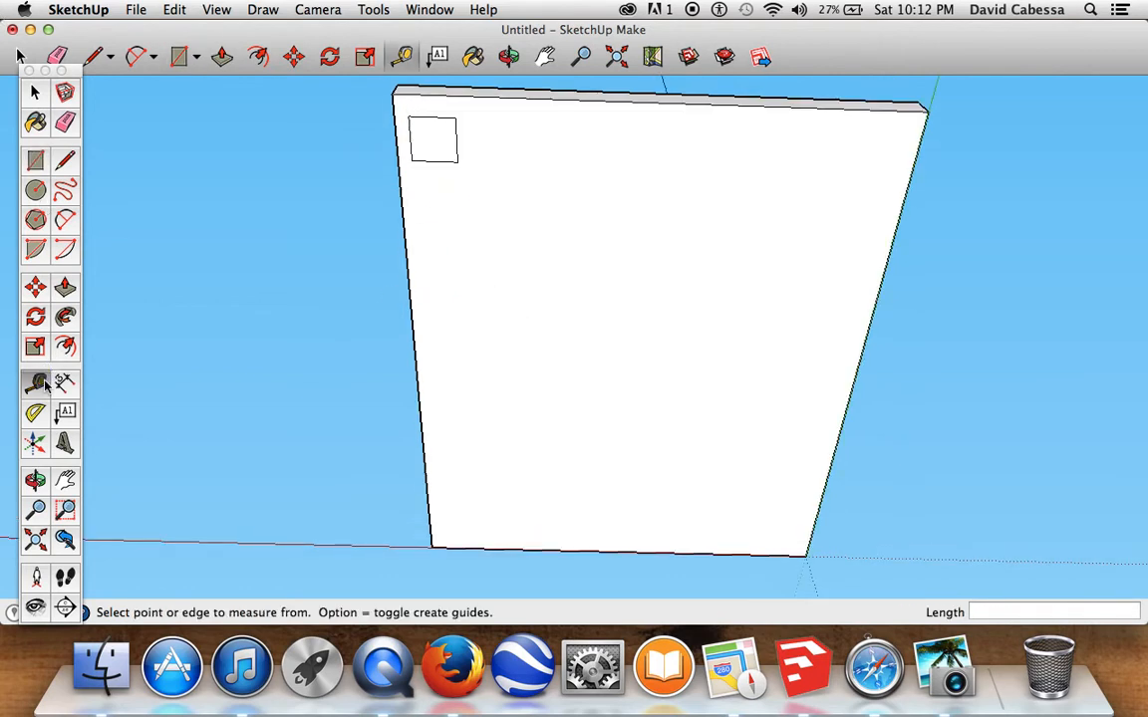
left_click(404, 105)
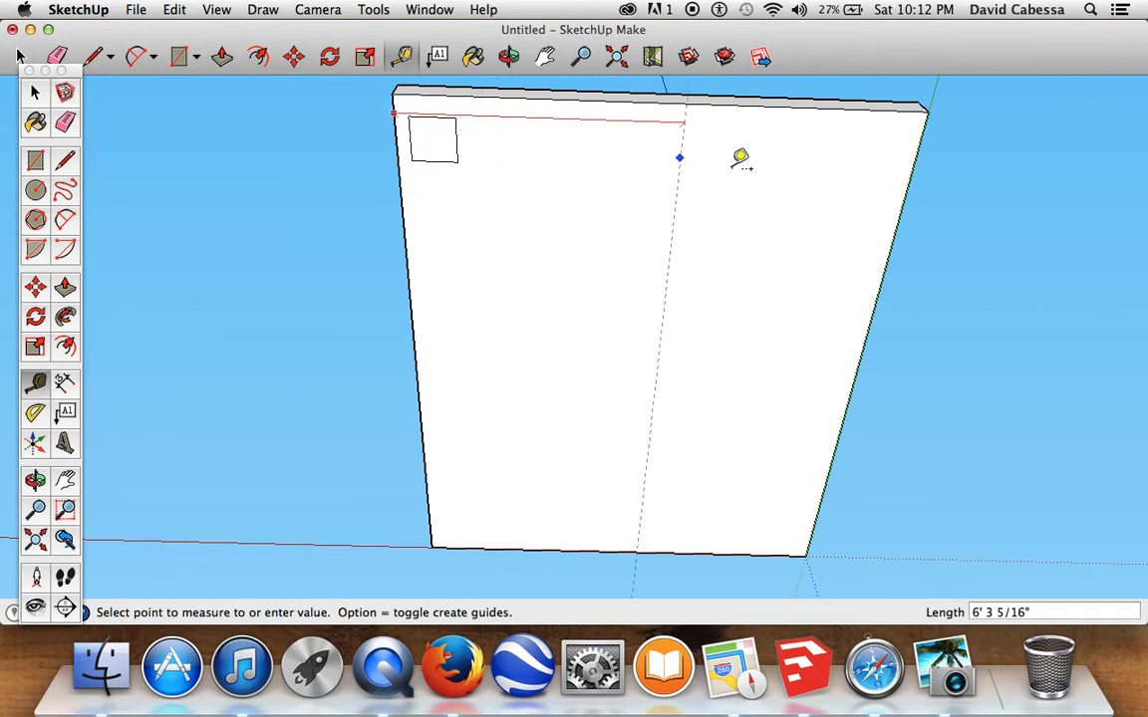
left_click(923, 152)
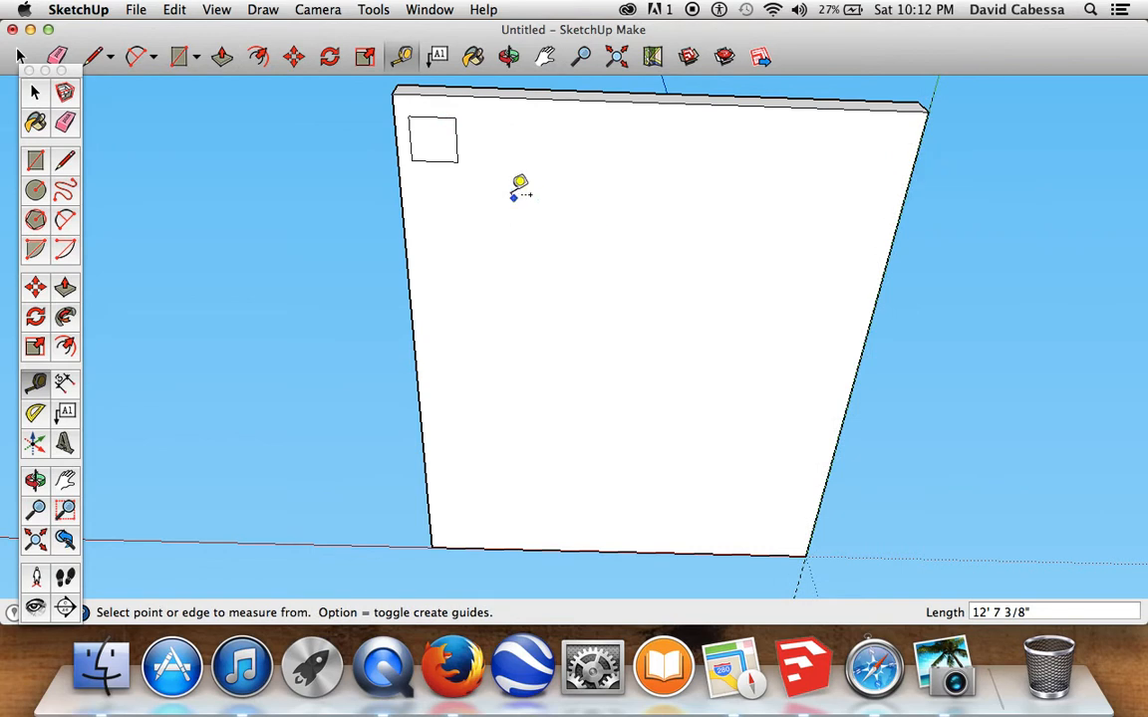
Place a guide line from the square's outer corner across the underside, in line with the square's outer edge
left_click(354, 120)
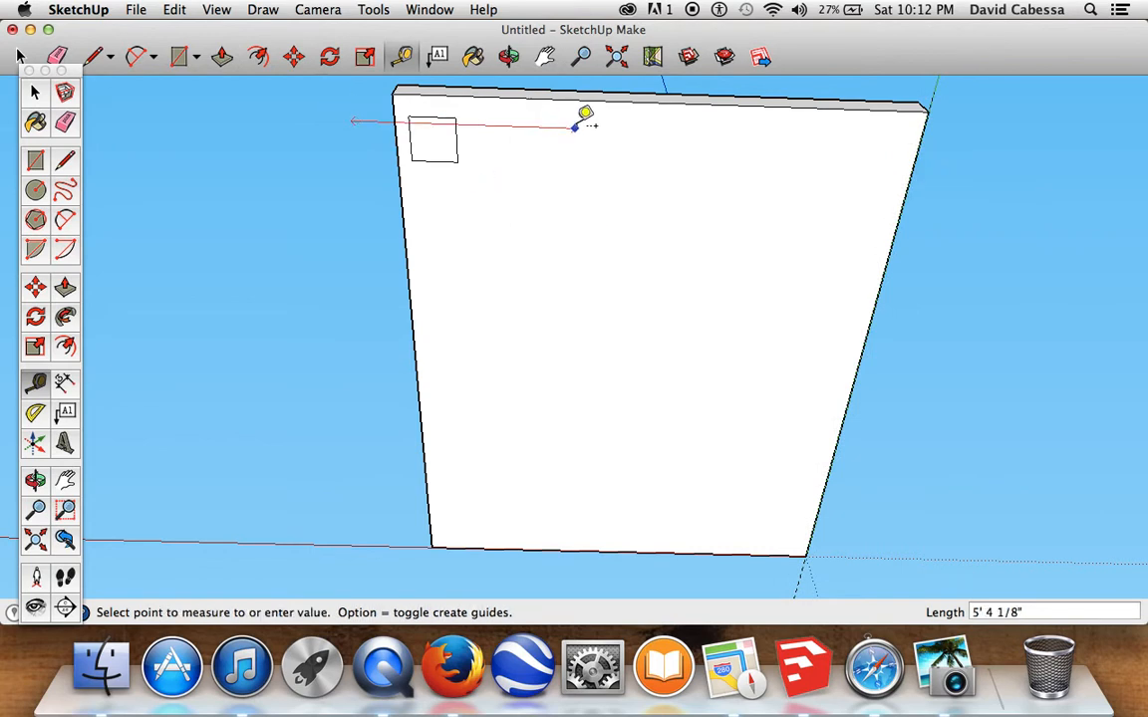
left_click(535, 170)
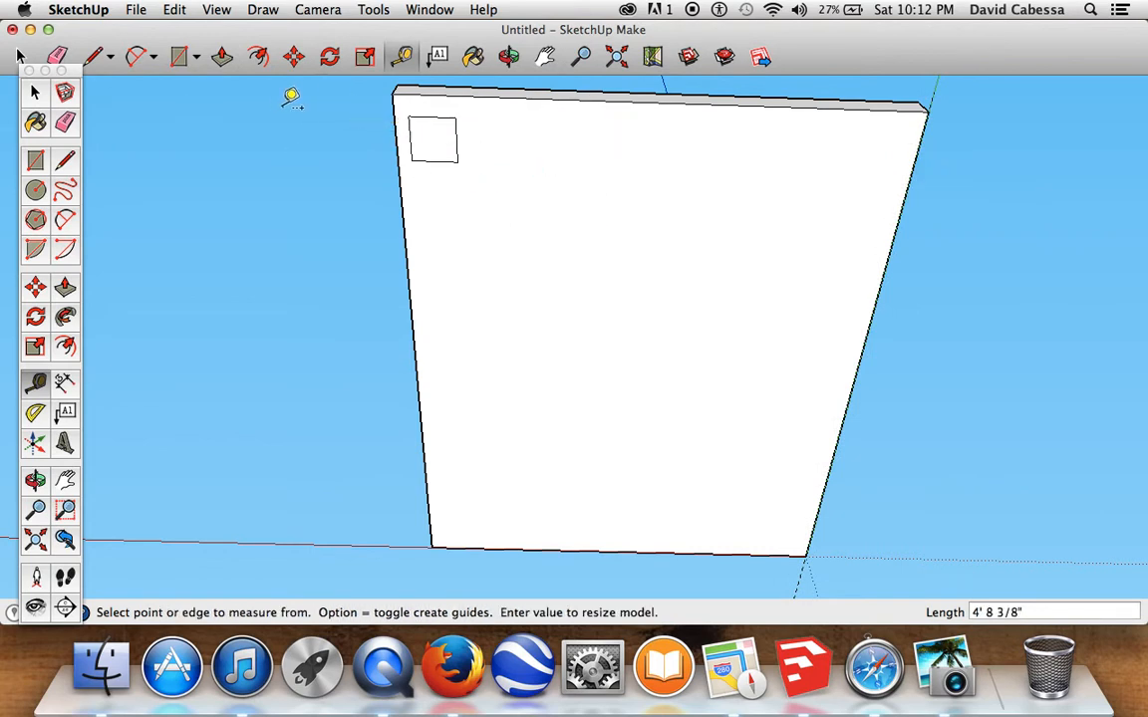
left_click(408, 117)
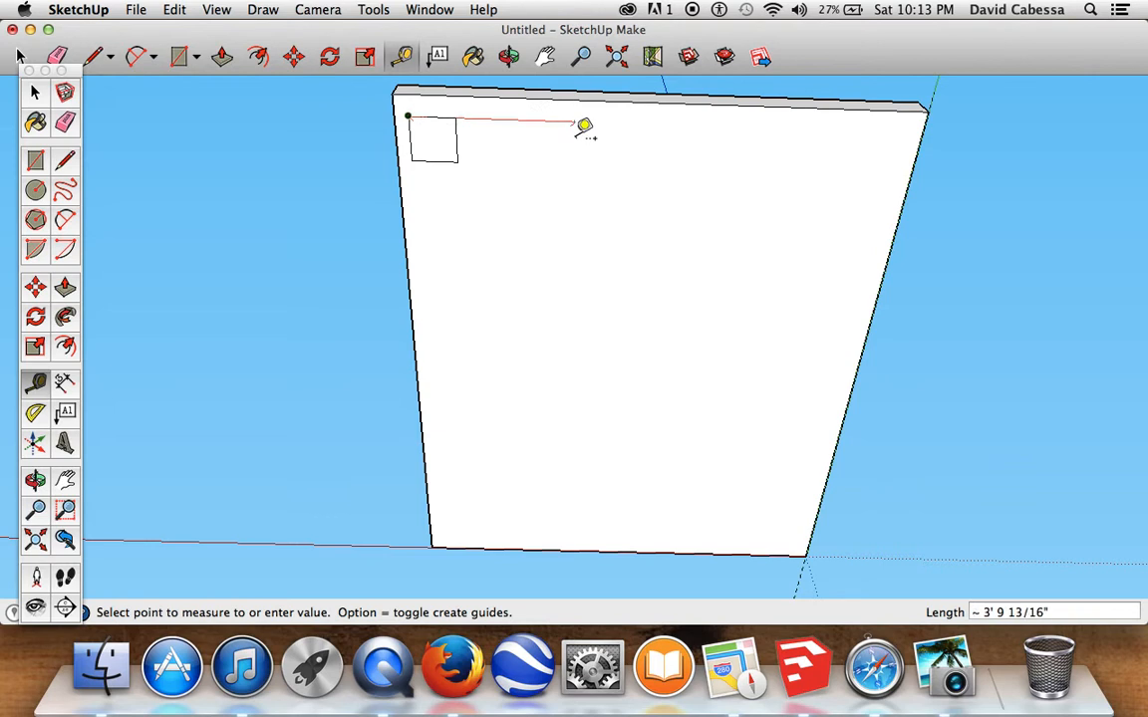
left_click(935, 131)
left_click(922, 134)
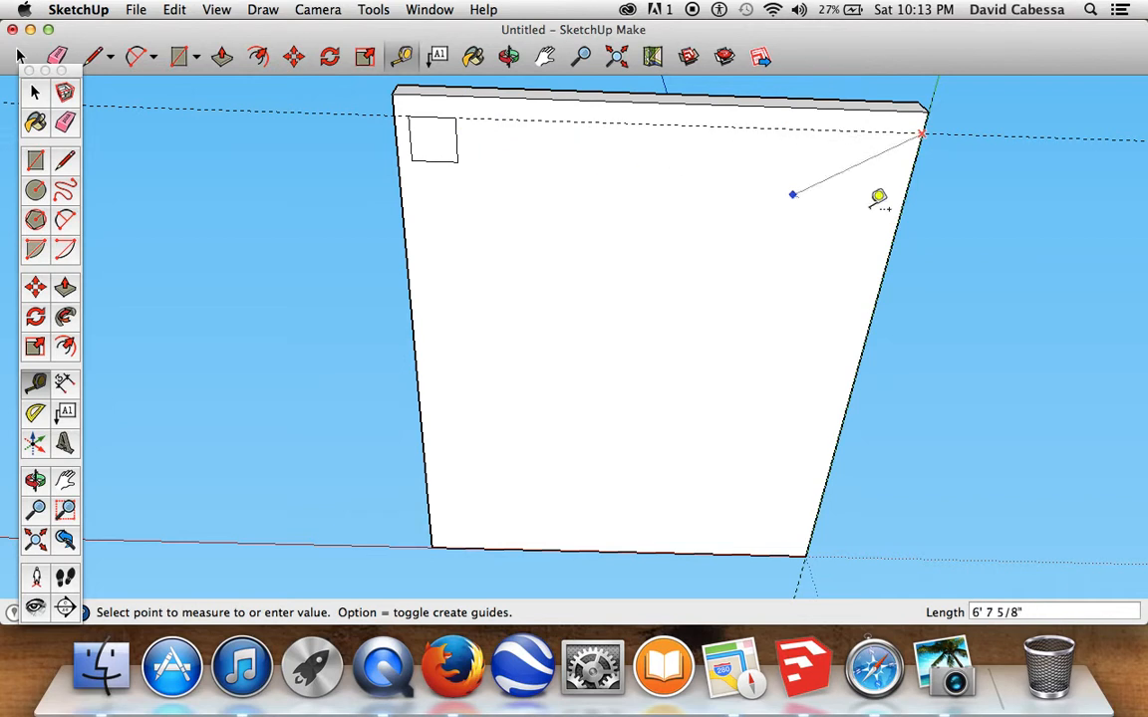
left_click(1046, 186)
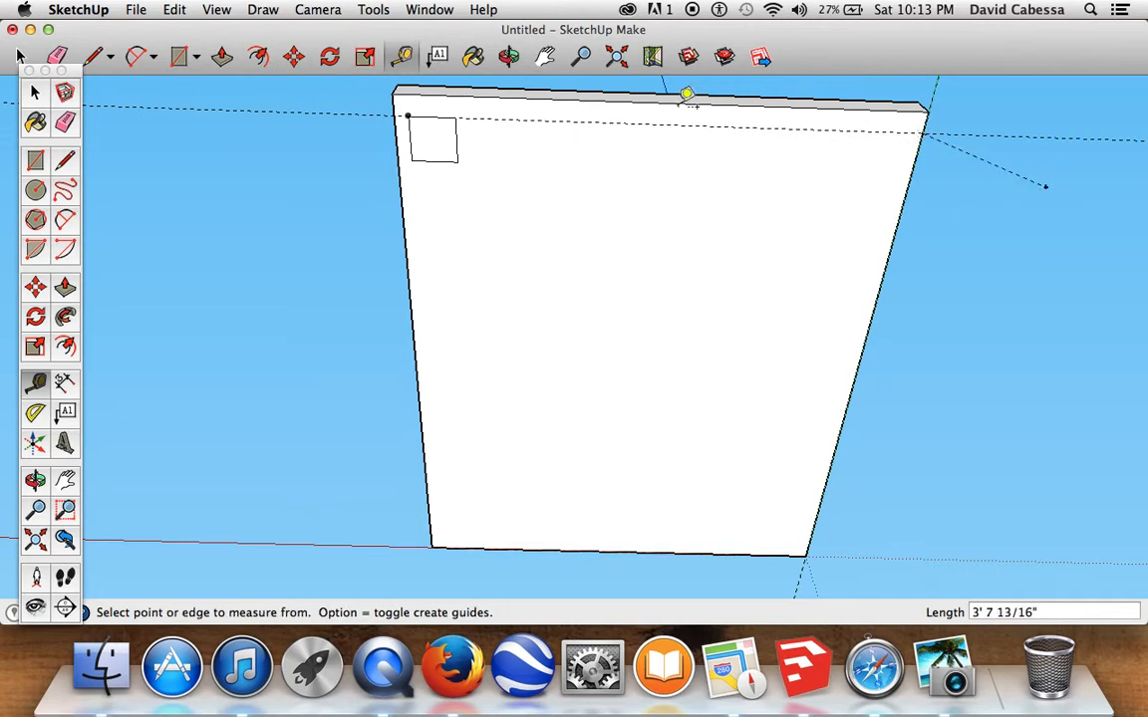
left_click(169, 9)
left_click(168, 32)
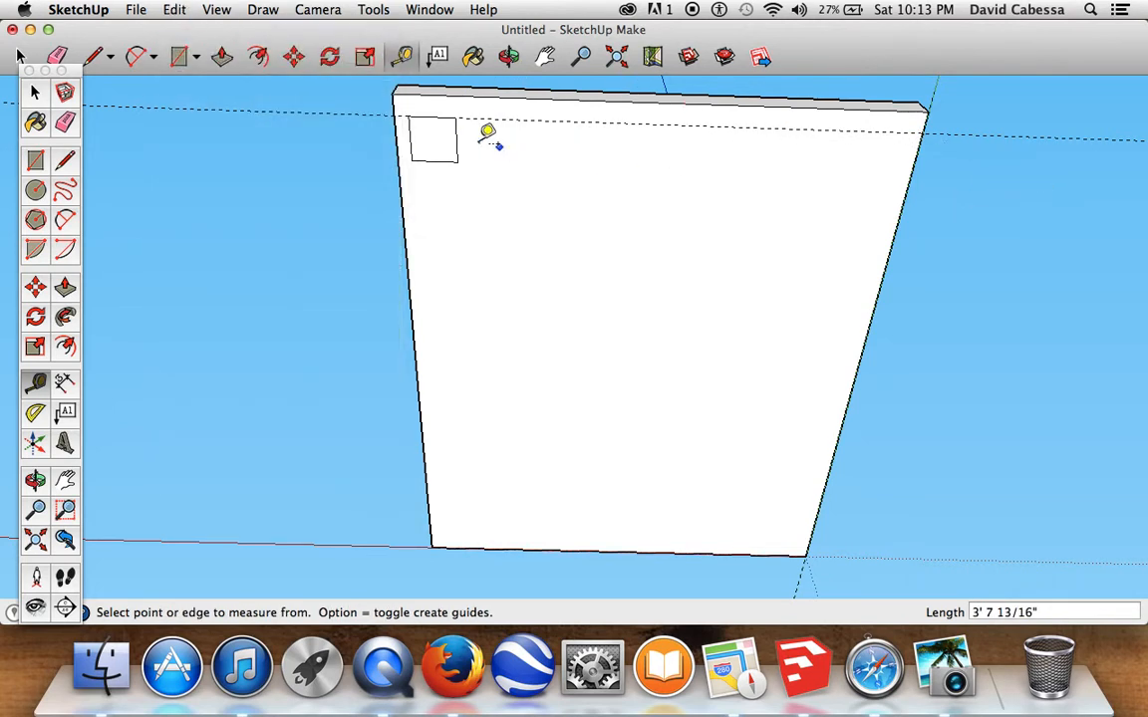
Place a guide line from the square's inner corner along its side, running the length of the slab's underside
left_click(456, 117)
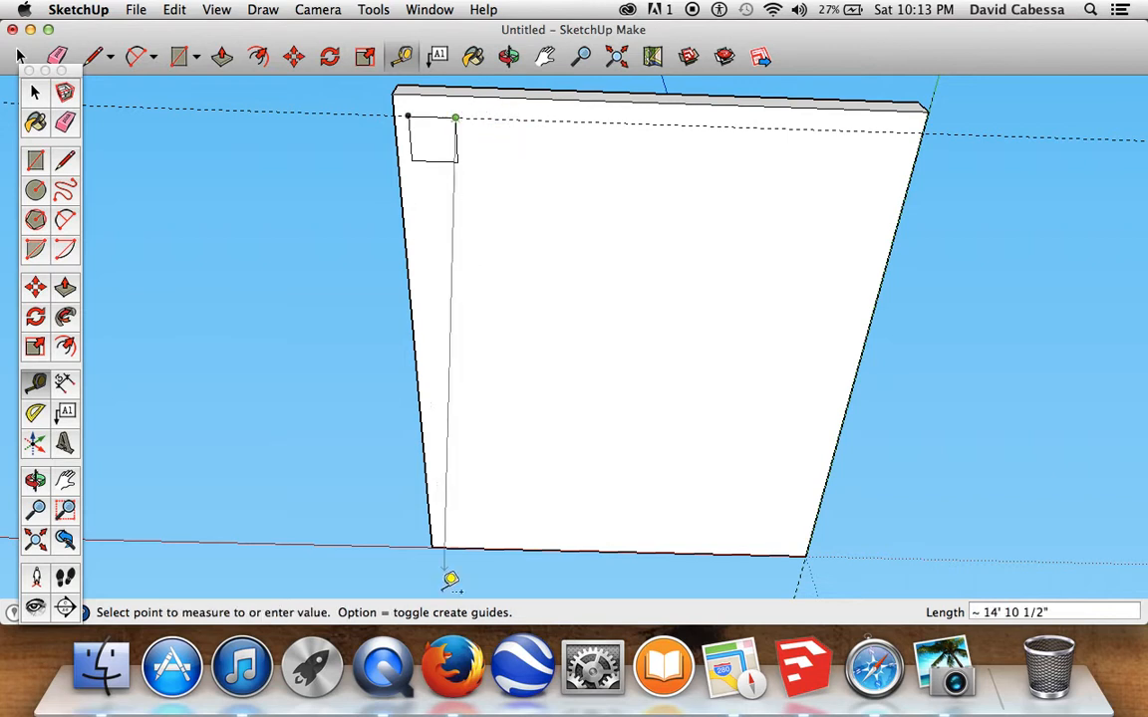
left_click(495, 543)
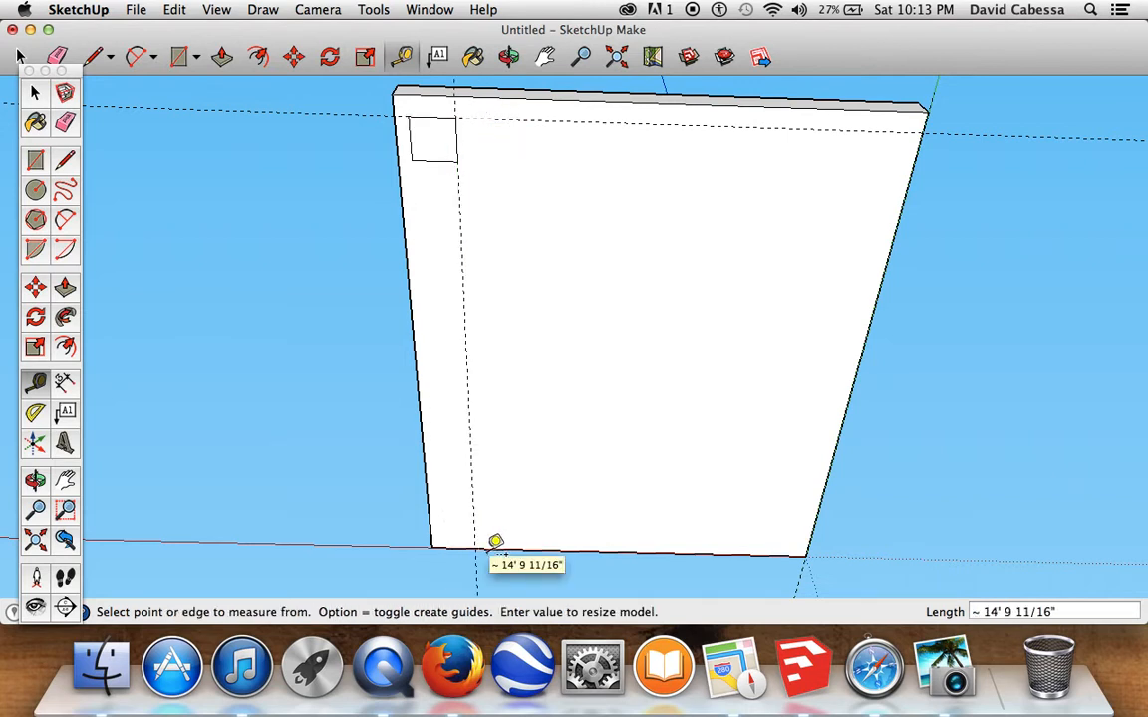
Place a Tape Measure guide line across the slab's underside, in line with the square's edge facing the middle of the slab
left_click(418, 153)
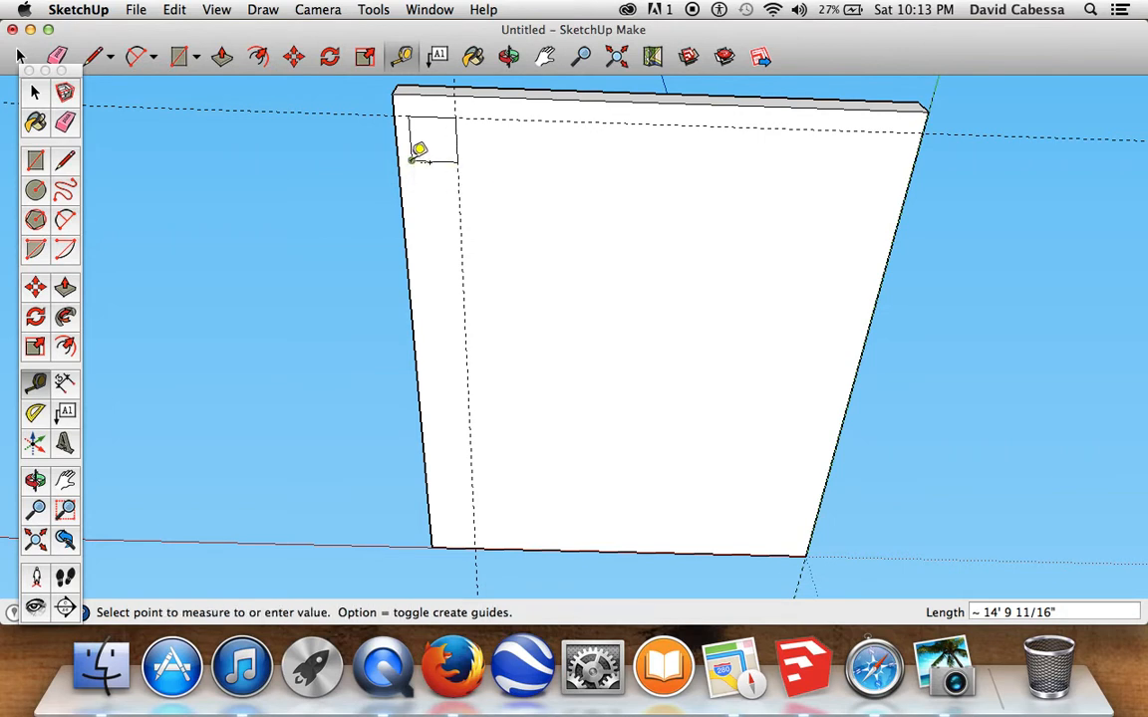
left_click(922, 177)
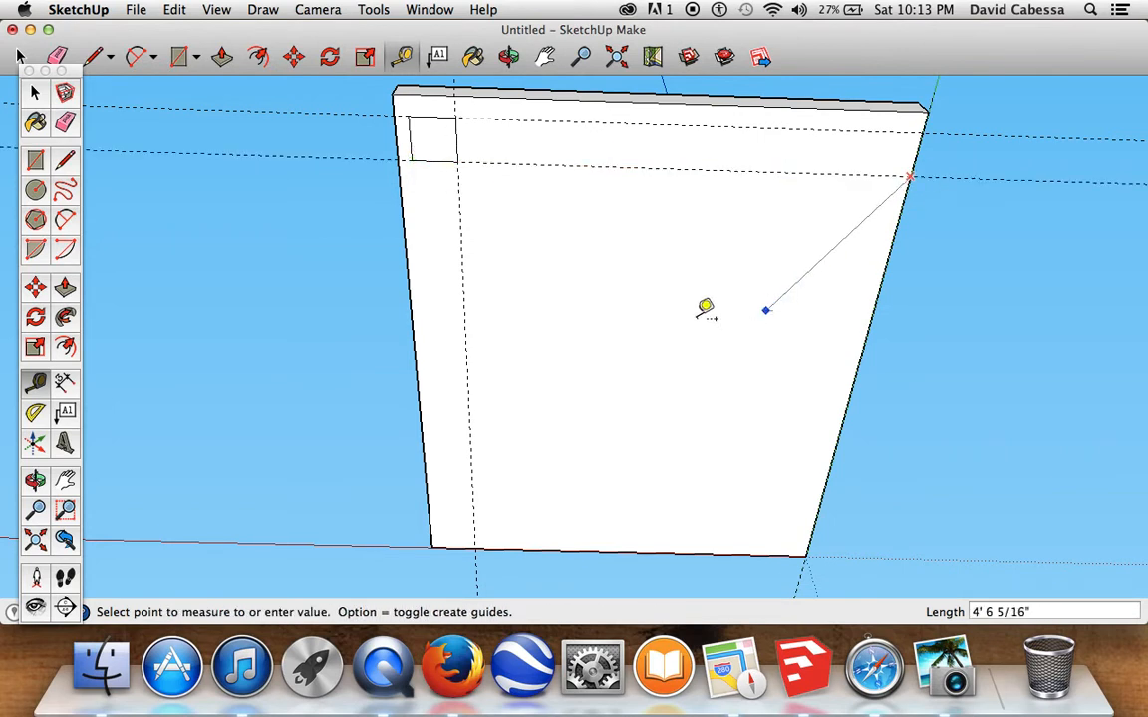
left_click(1017, 273)
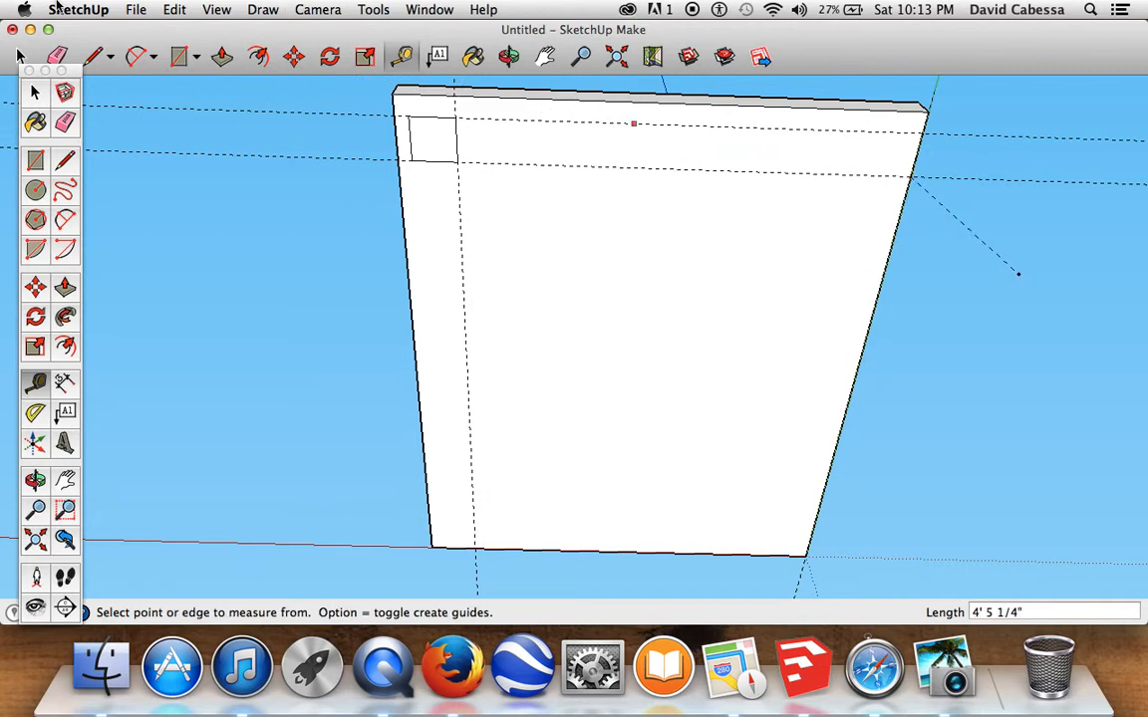
left_click(170, 8)
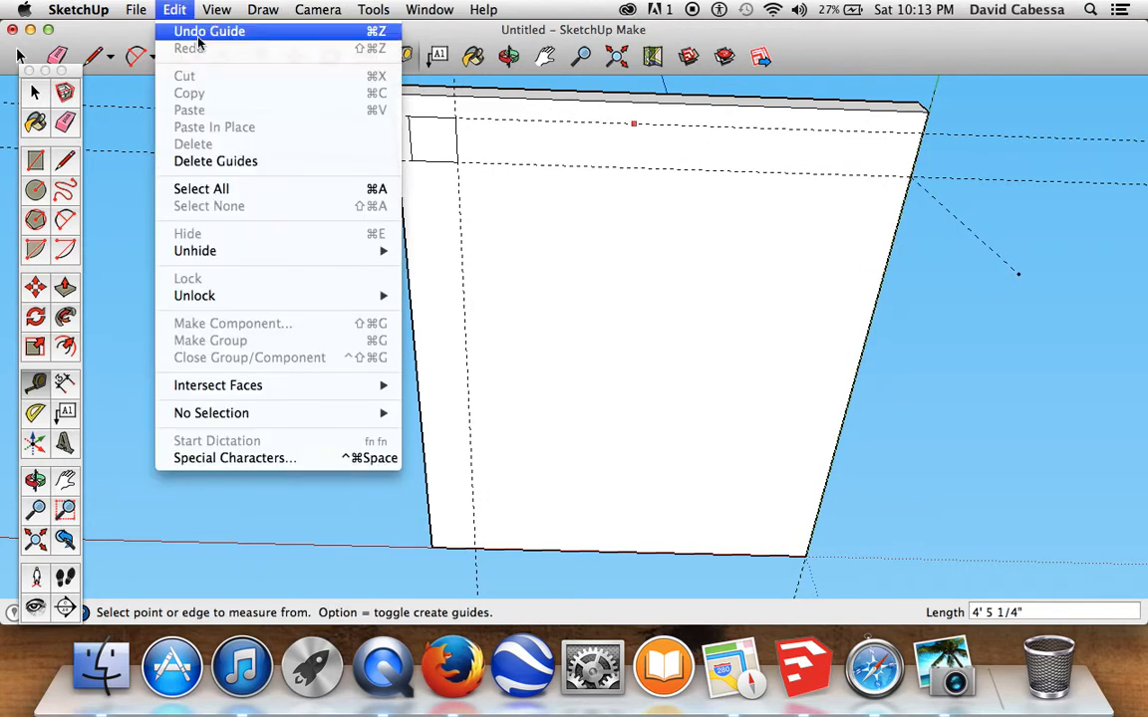
left_click(183, 33)
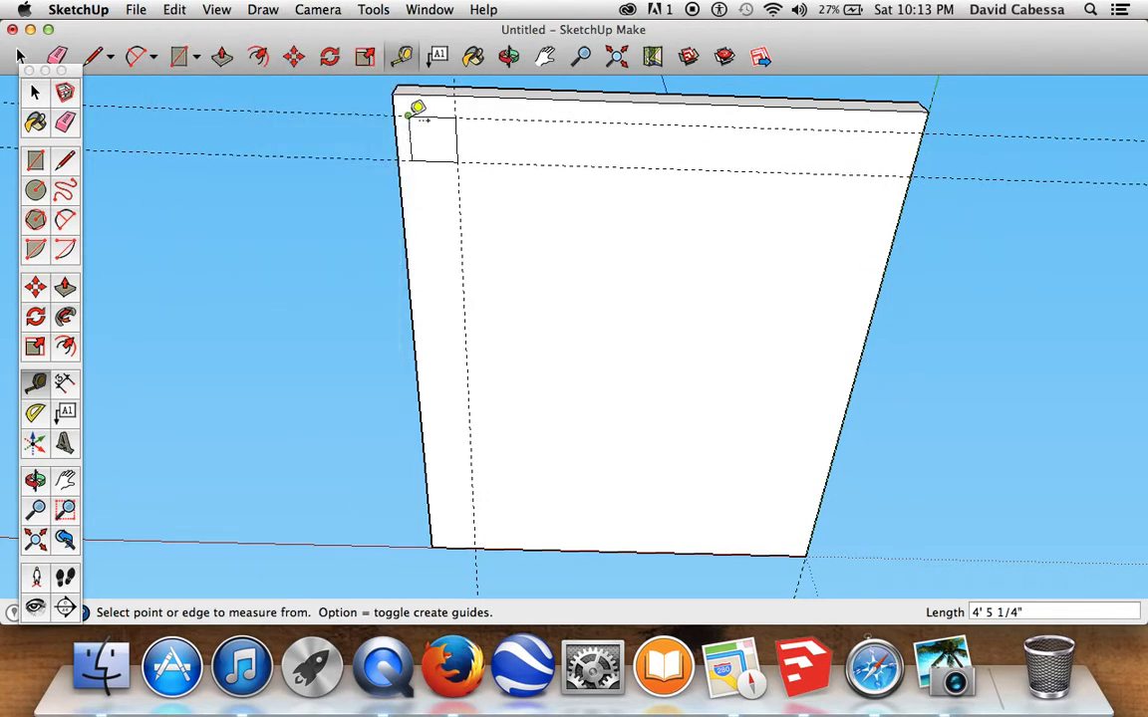
left_click(407, 117)
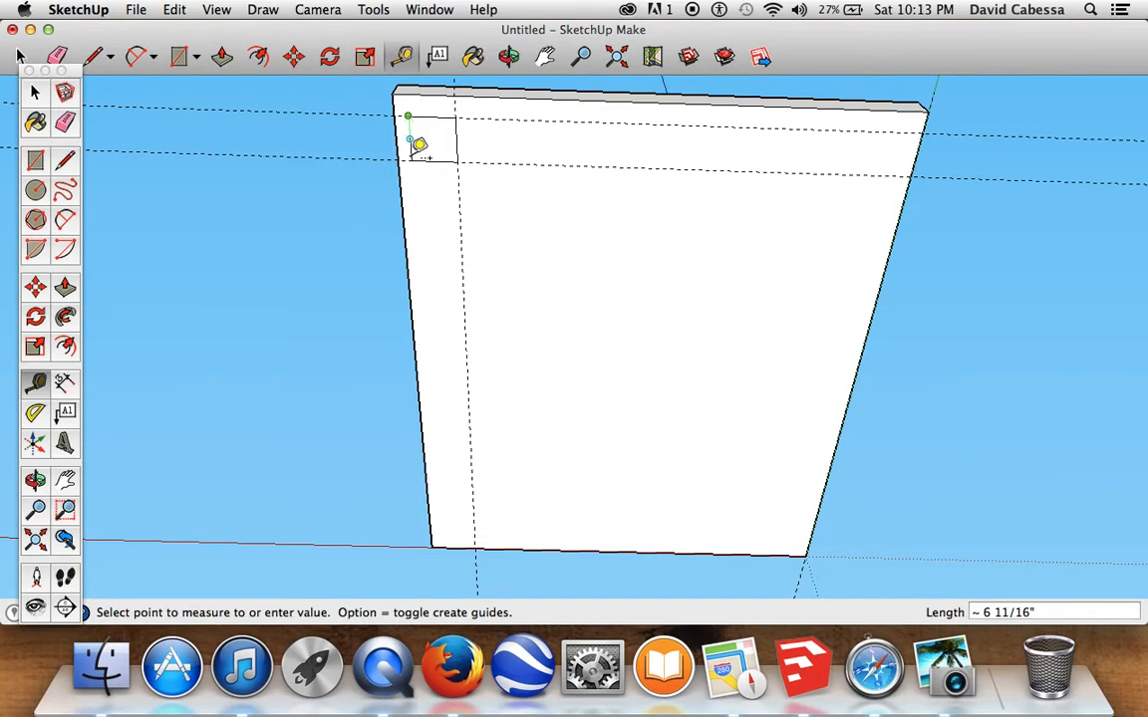
left_click(442, 547)
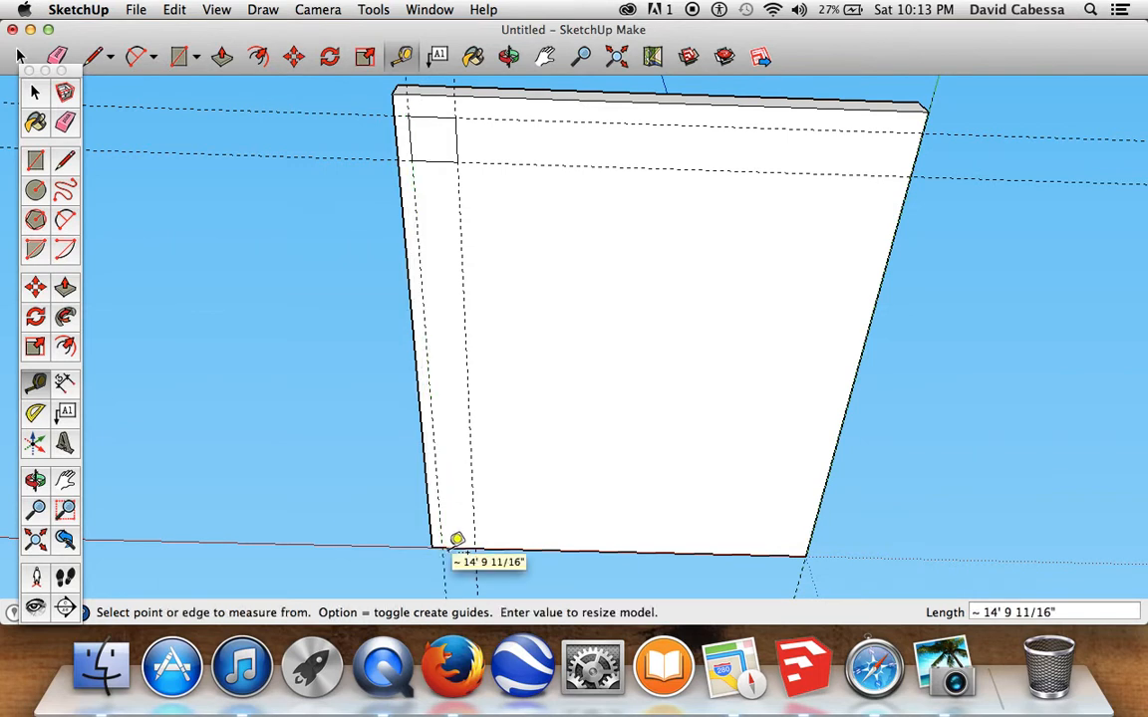
left_click(442, 547)
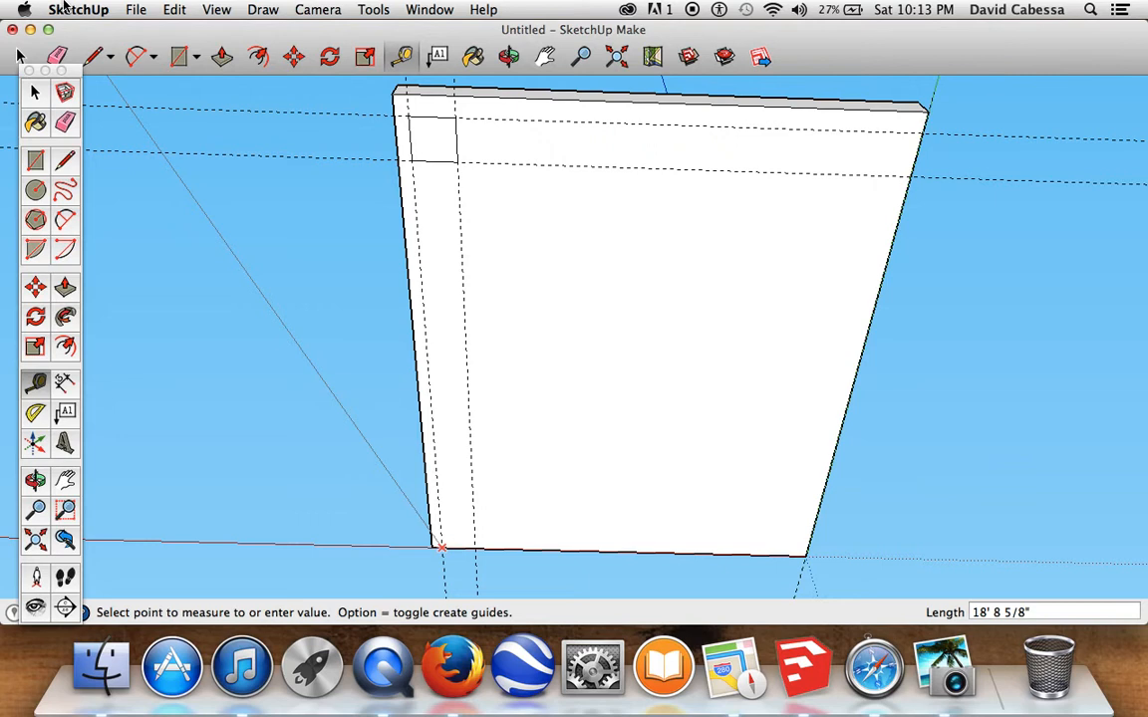
left_click(173, 9)
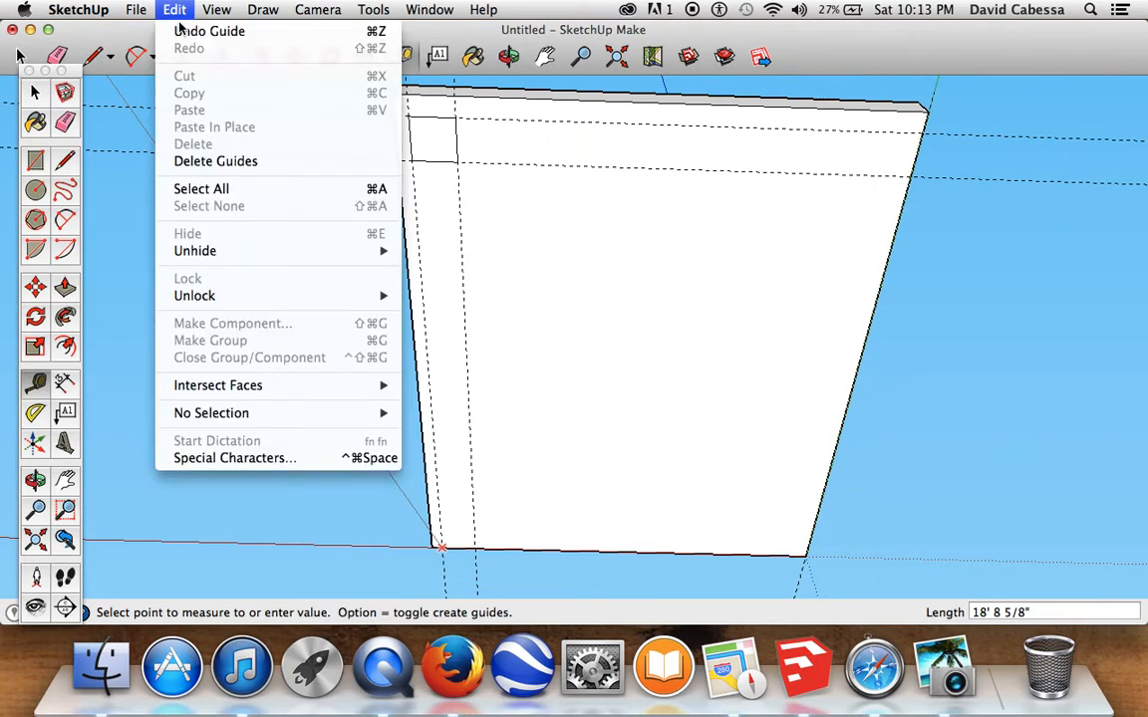
left_click(176, 30)
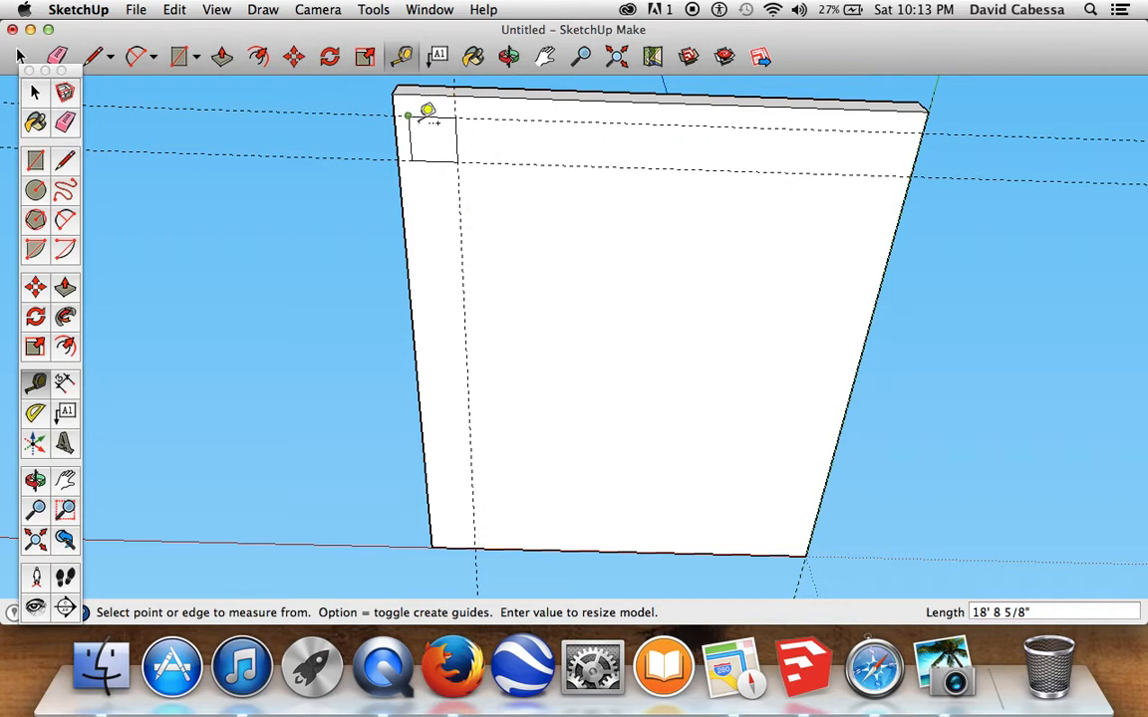
Place a guide line from the square's outer corner along its outer side, running the length of the slab's underside
left_click(408, 117)
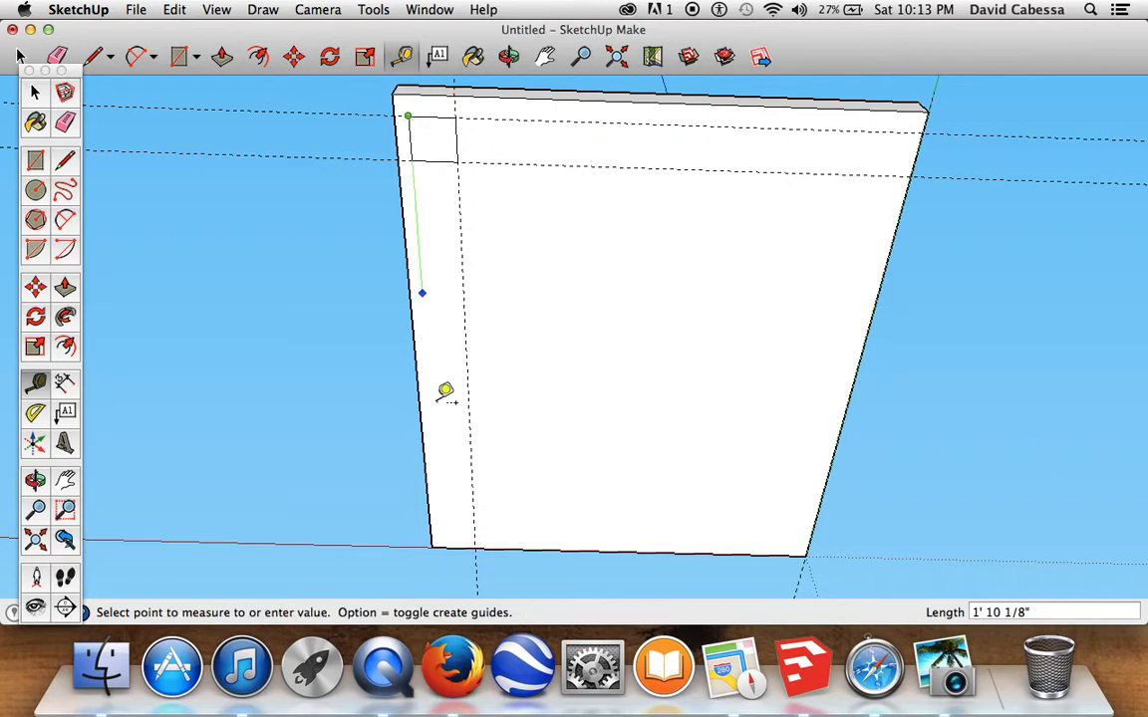
left_click(453, 543)
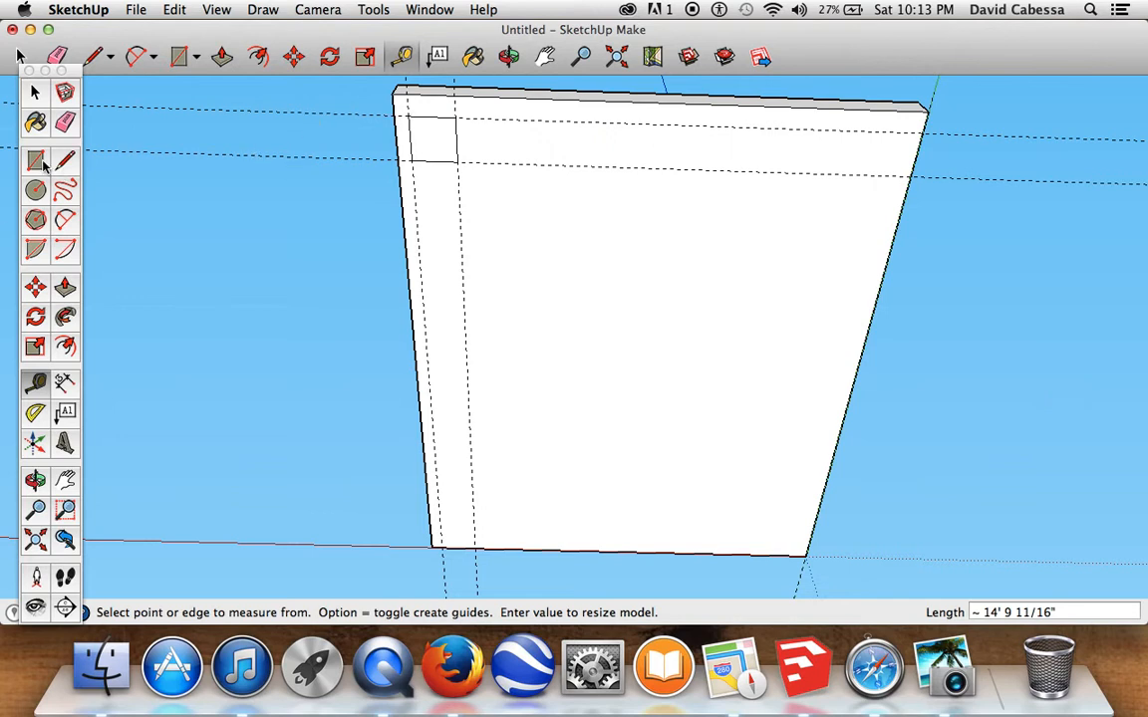
Copy the square about 10' 9 3/4" across the underside, between the crosswise guides, to the adjacent corner of the slab
left_click(24, 56)
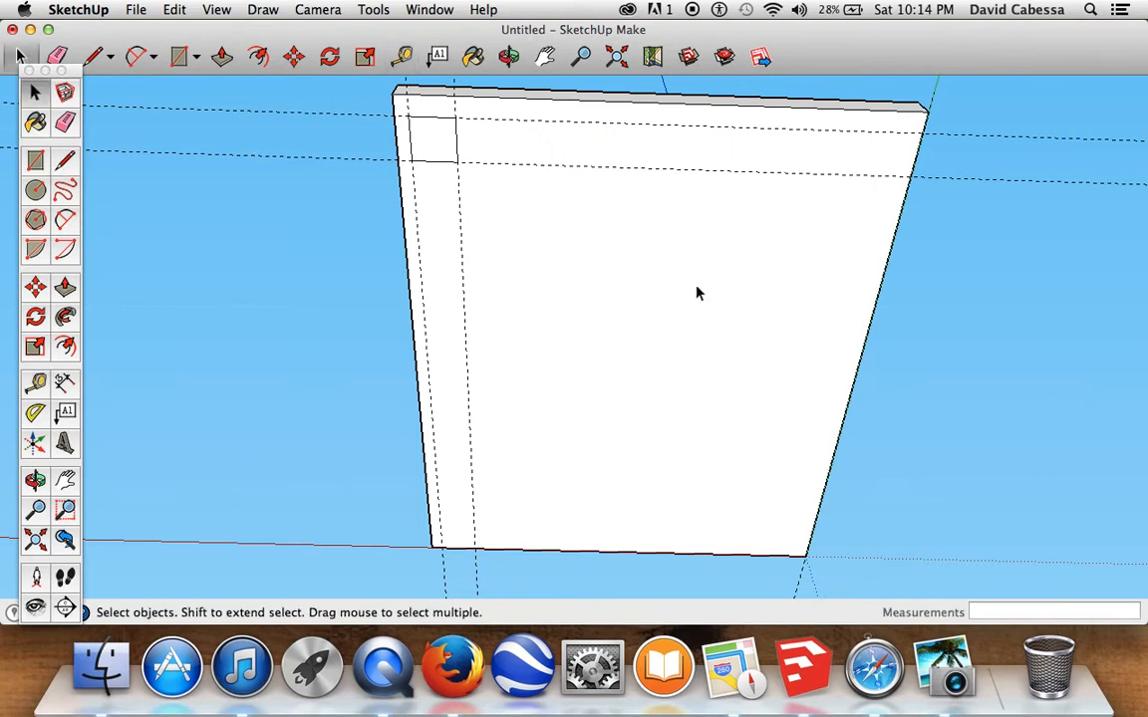
left_click(432, 150)
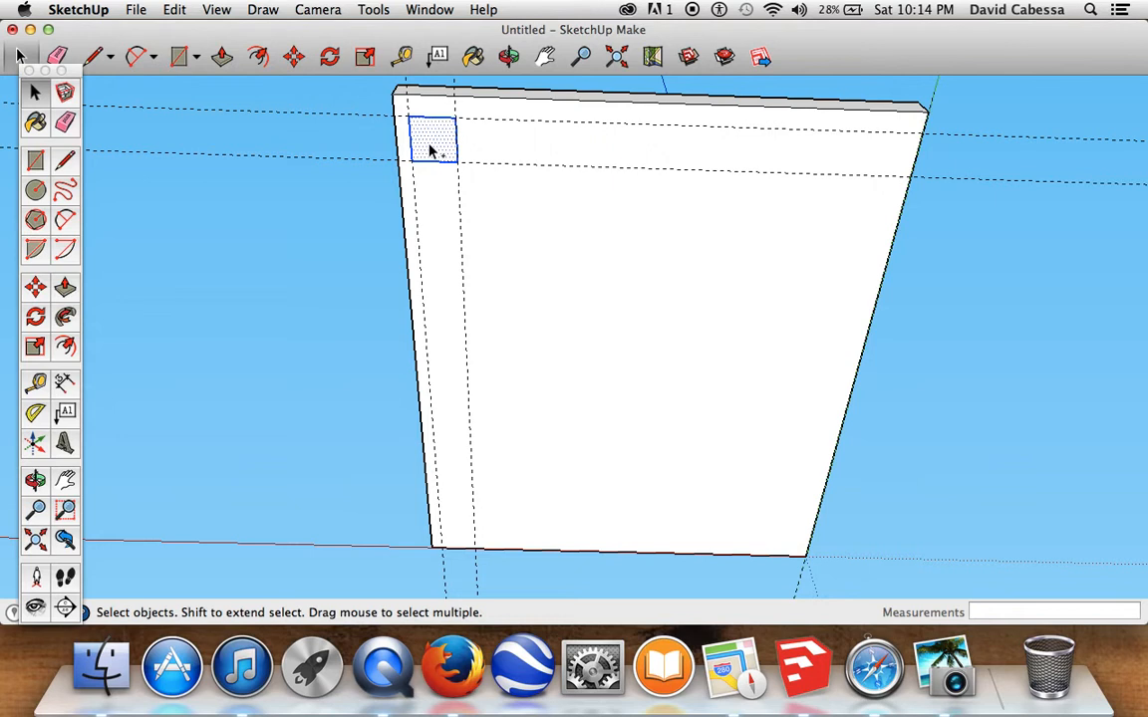
left_click(294, 60)
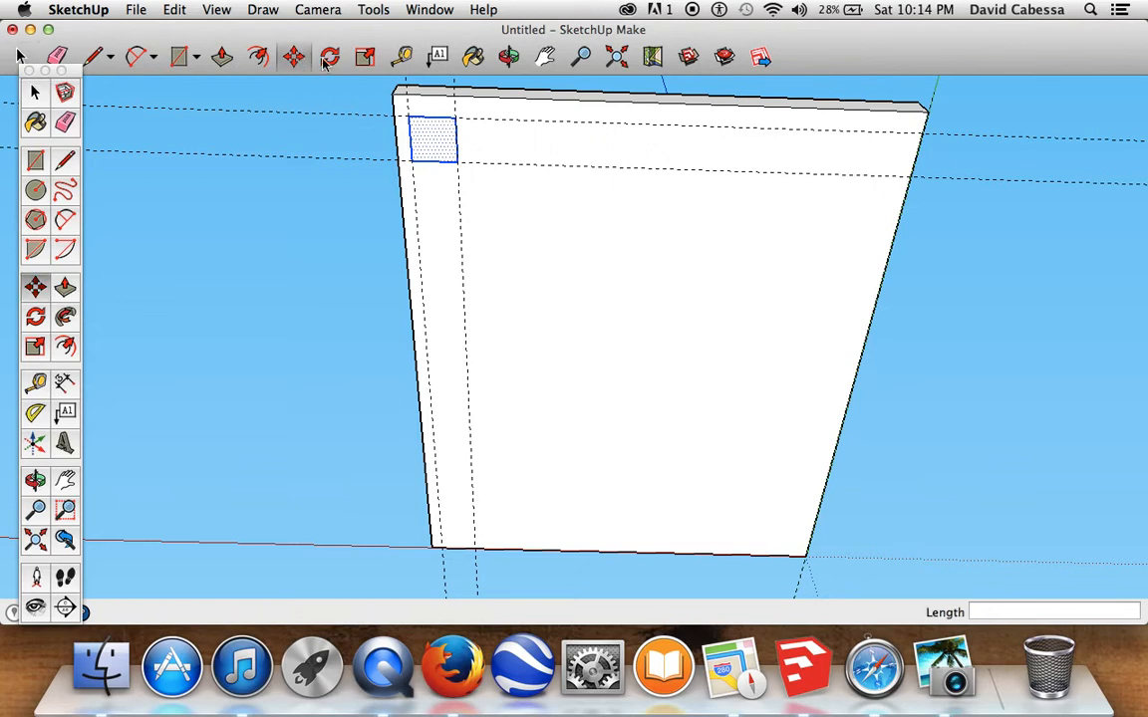
left_click(432, 149)
key("alt")
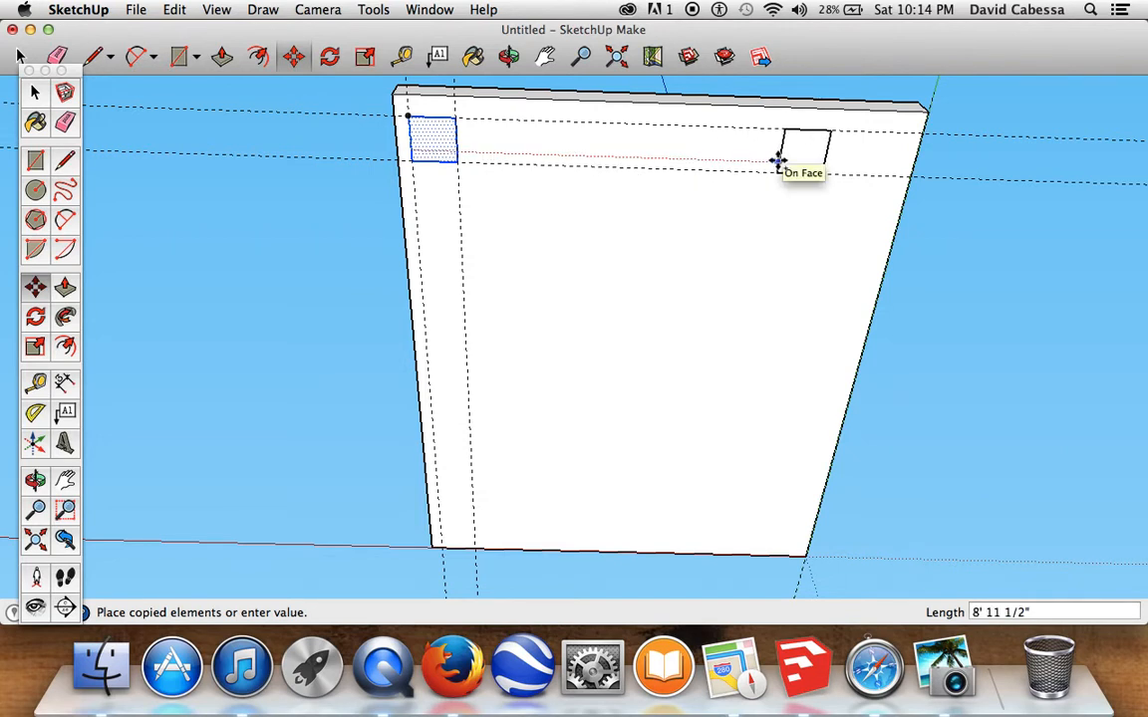
left_click(854, 165)
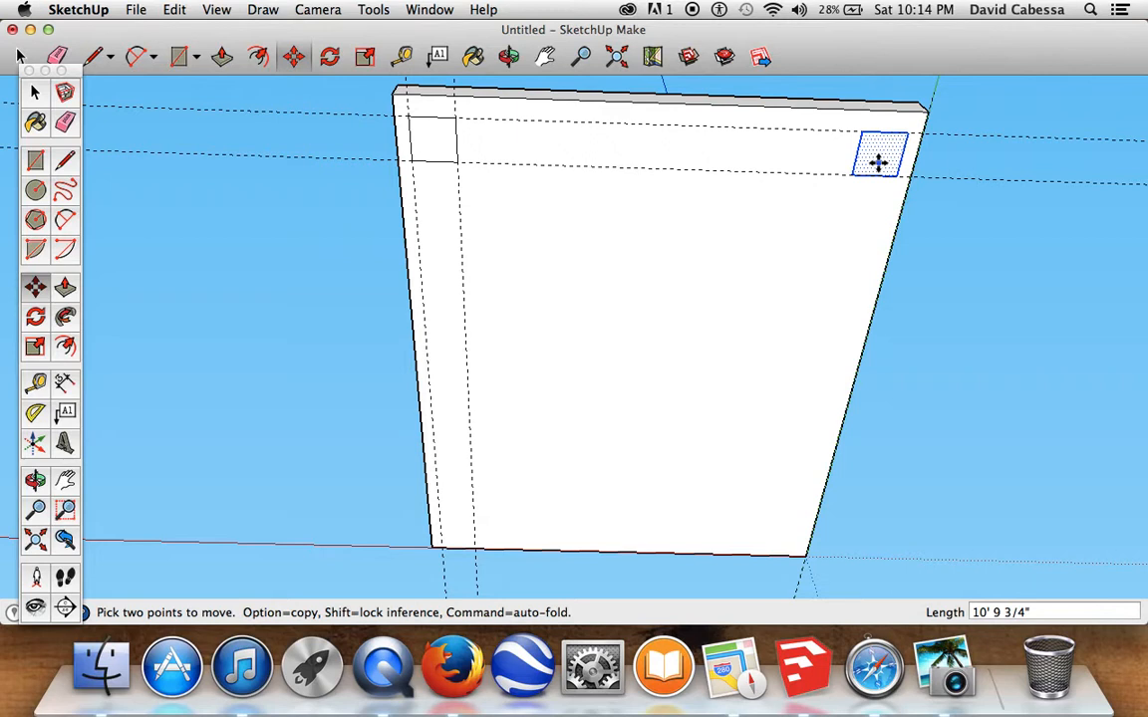
Copy the square about 17' 1/4" diagonally between the lengthwise guides, and copy that one about 10' 10 9/16" across to the remaining corner
left_click(878, 162)
key("alt")
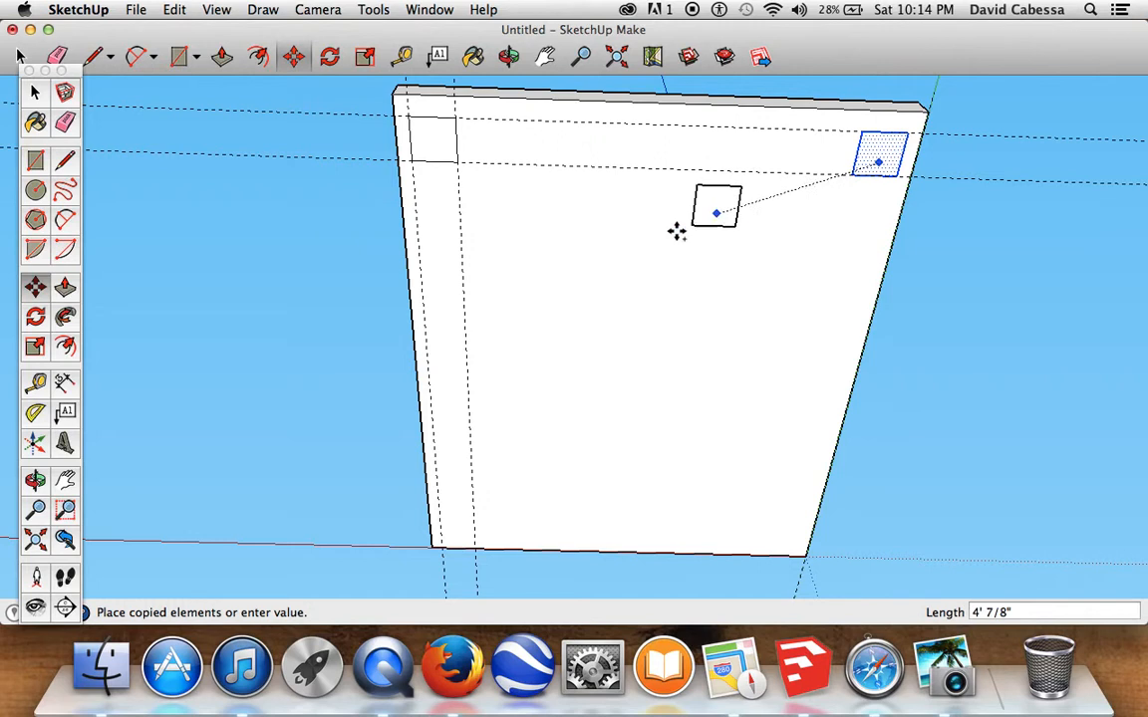
left_click(457, 528)
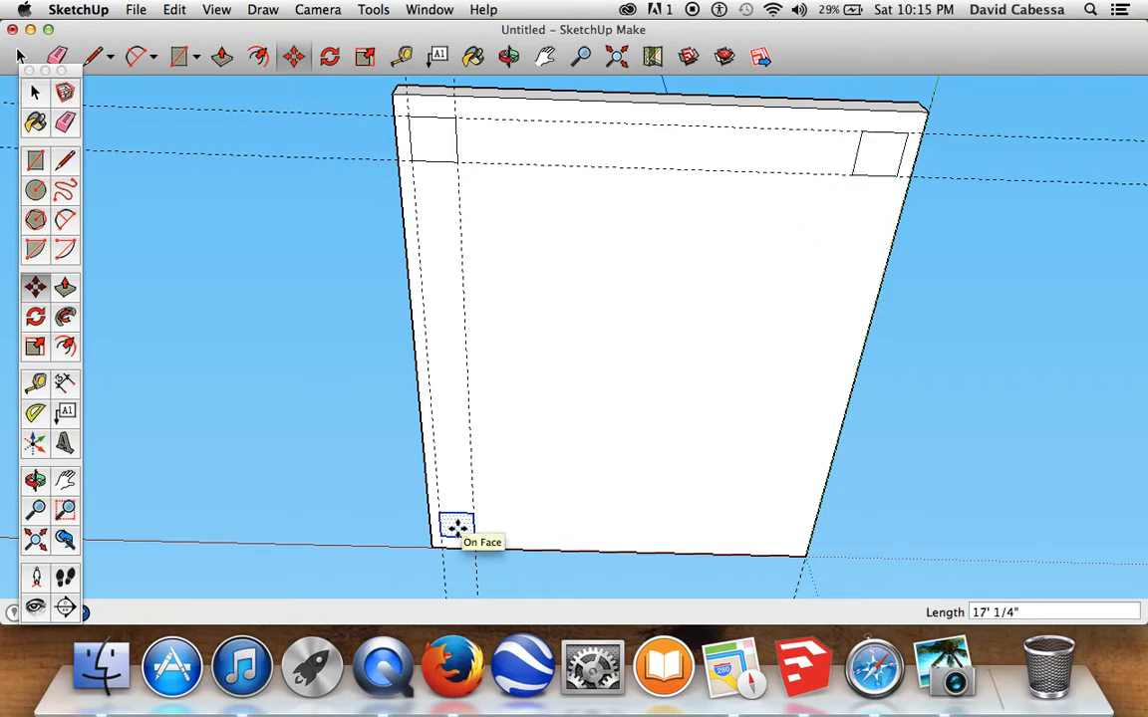
left_click(457, 528, "alt")
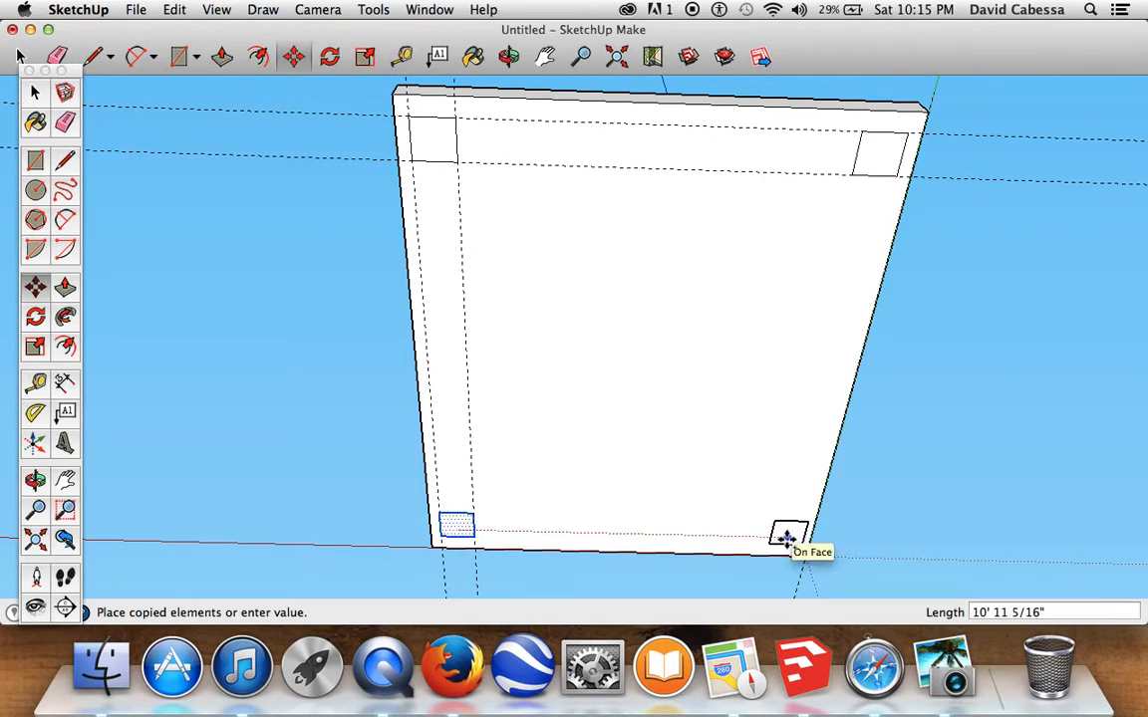
left_click(785, 536)
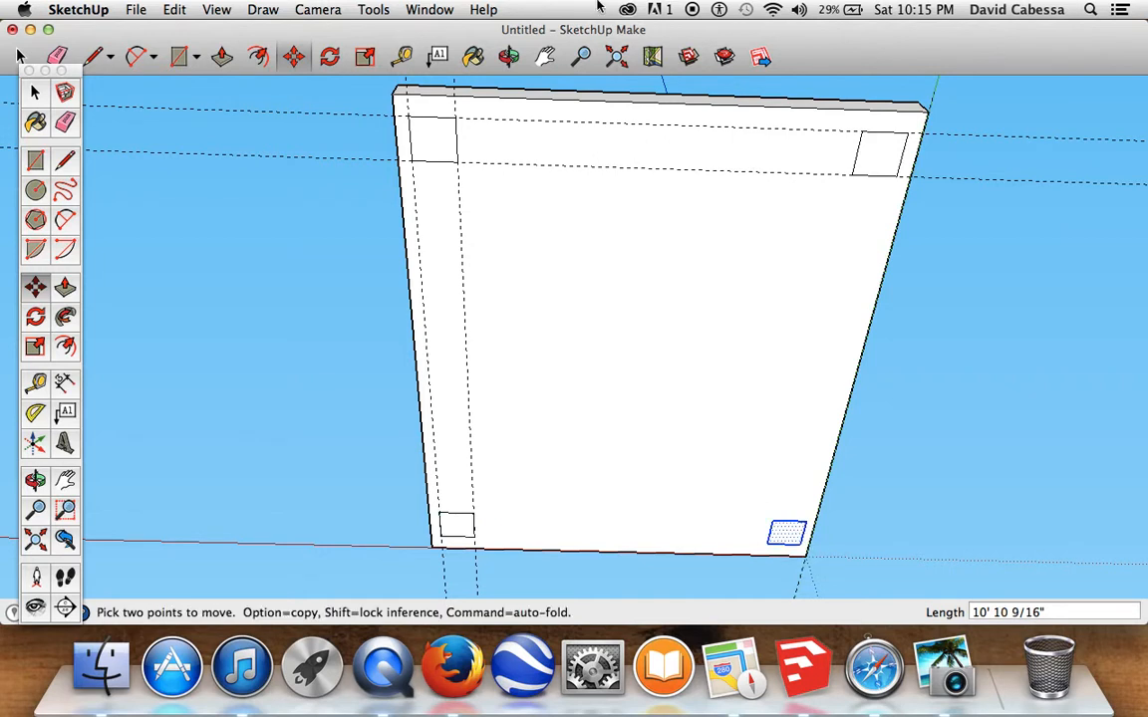
Delete all guide lines from the model, leaving the four corner squares
left_click(514, 57)
left_click_drag(523, 151, 496, 319)
left_click(135, 9)
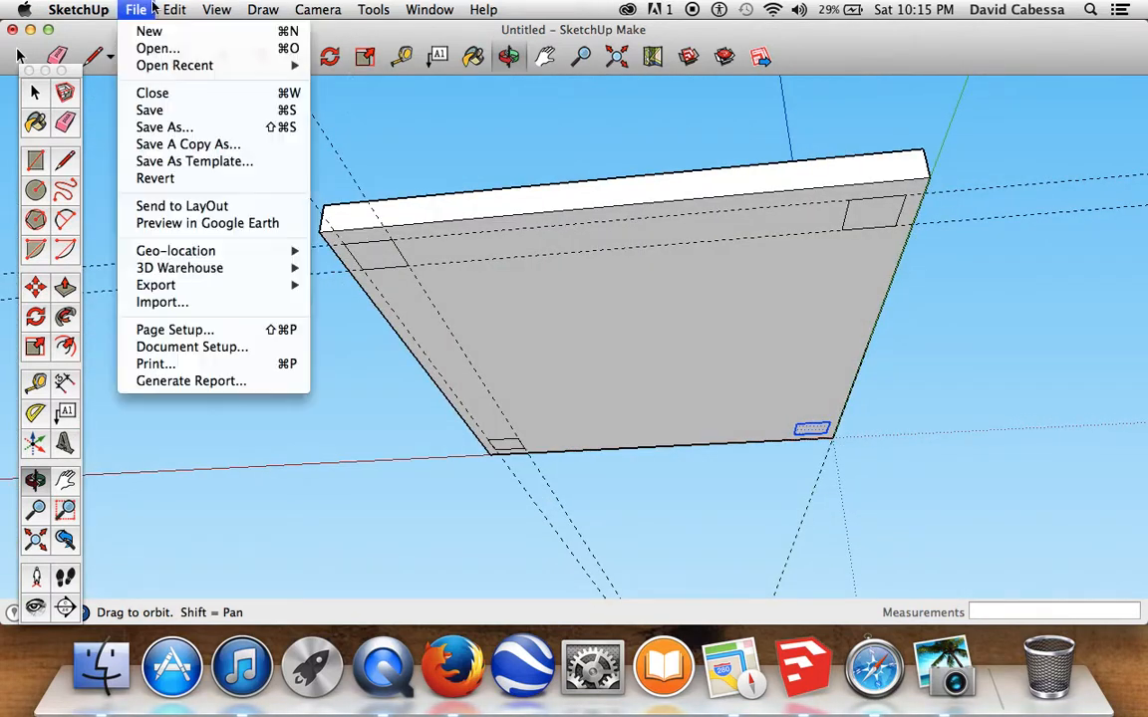
mouse_move(166, 9)
left_click(174, 9)
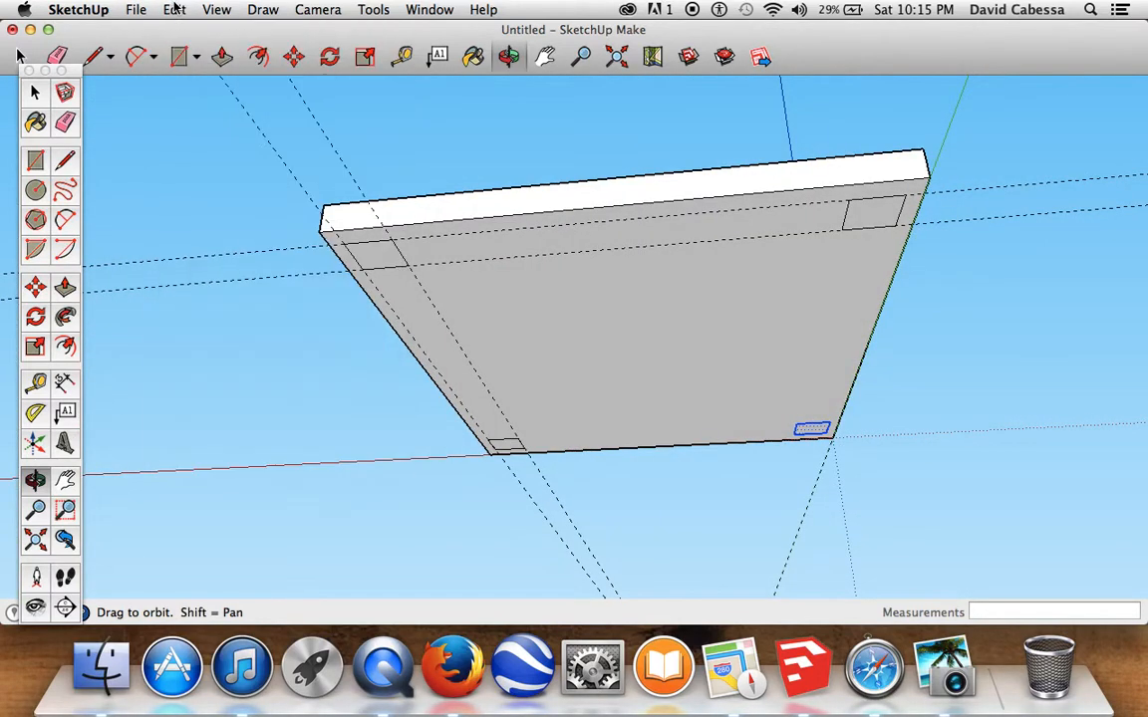
left_click(174, 9)
mouse_move(226, 12)
mouse_move(186, 12)
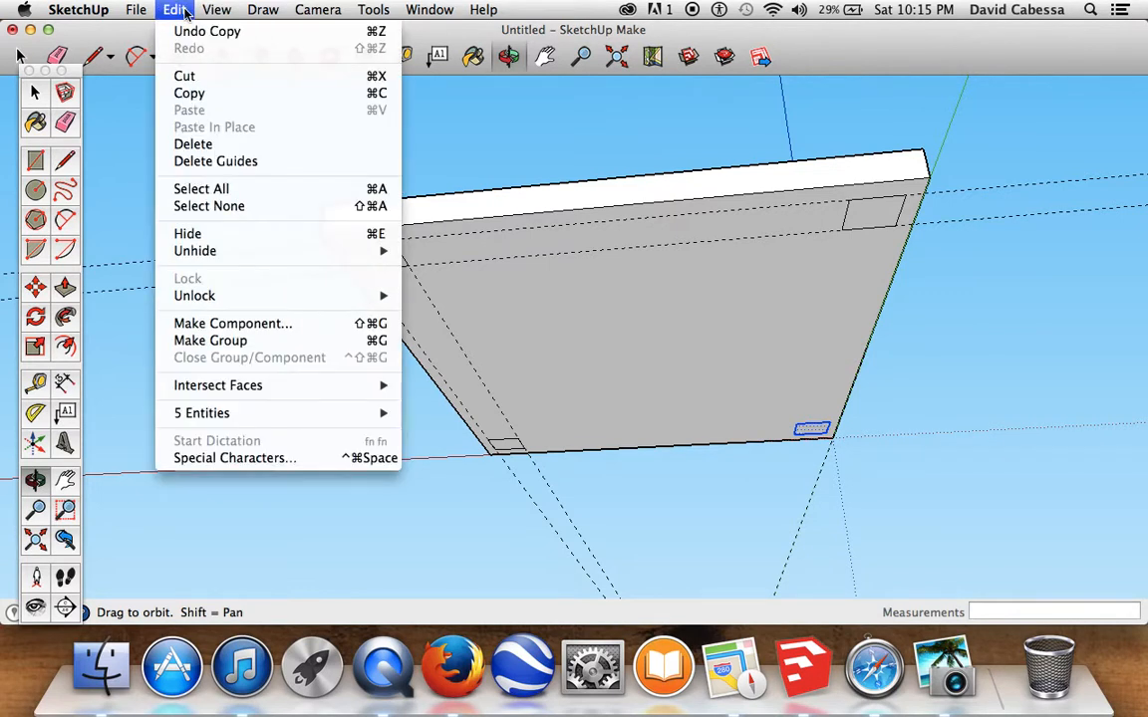
left_click(215, 160)
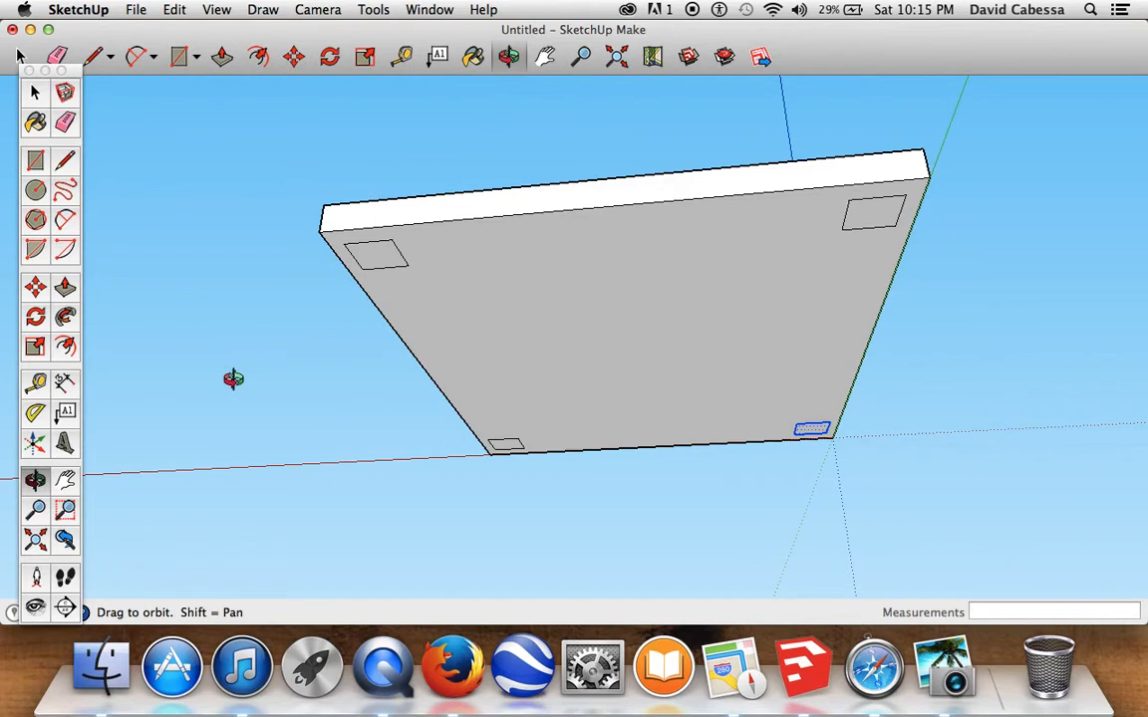
Push/Pull the original corner square about 1' 6 13/16" out from the slab's underside to form a leg
left_click(222, 56)
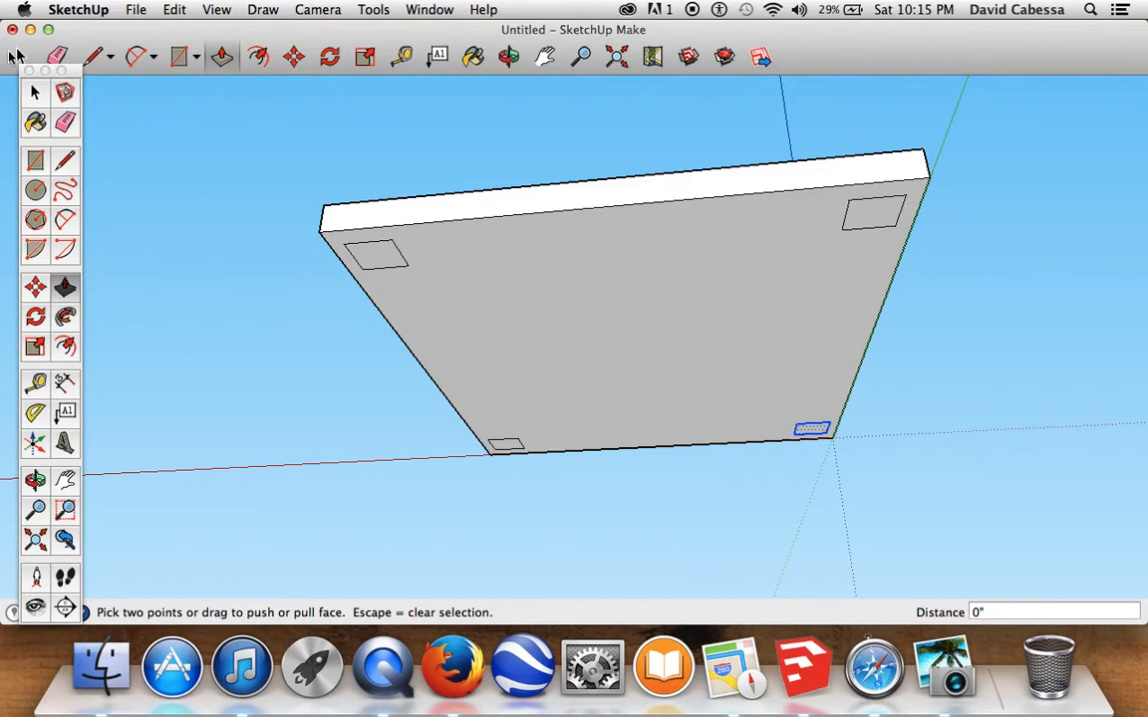
left_click(20, 56)
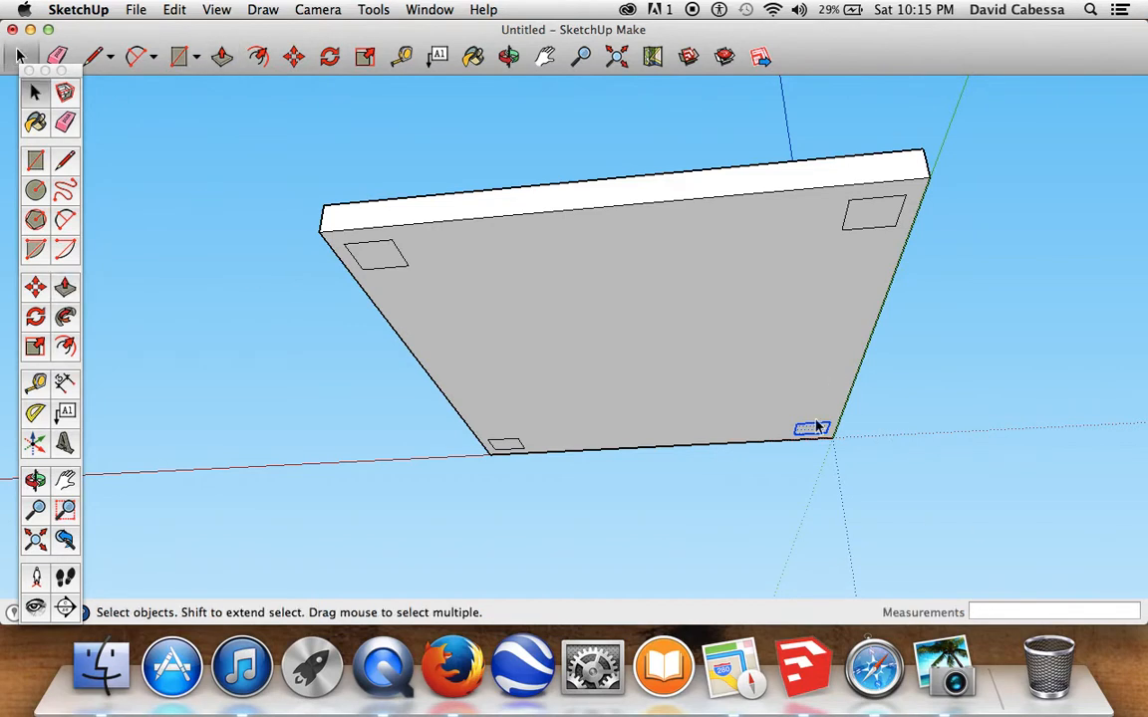
left_click(221, 56)
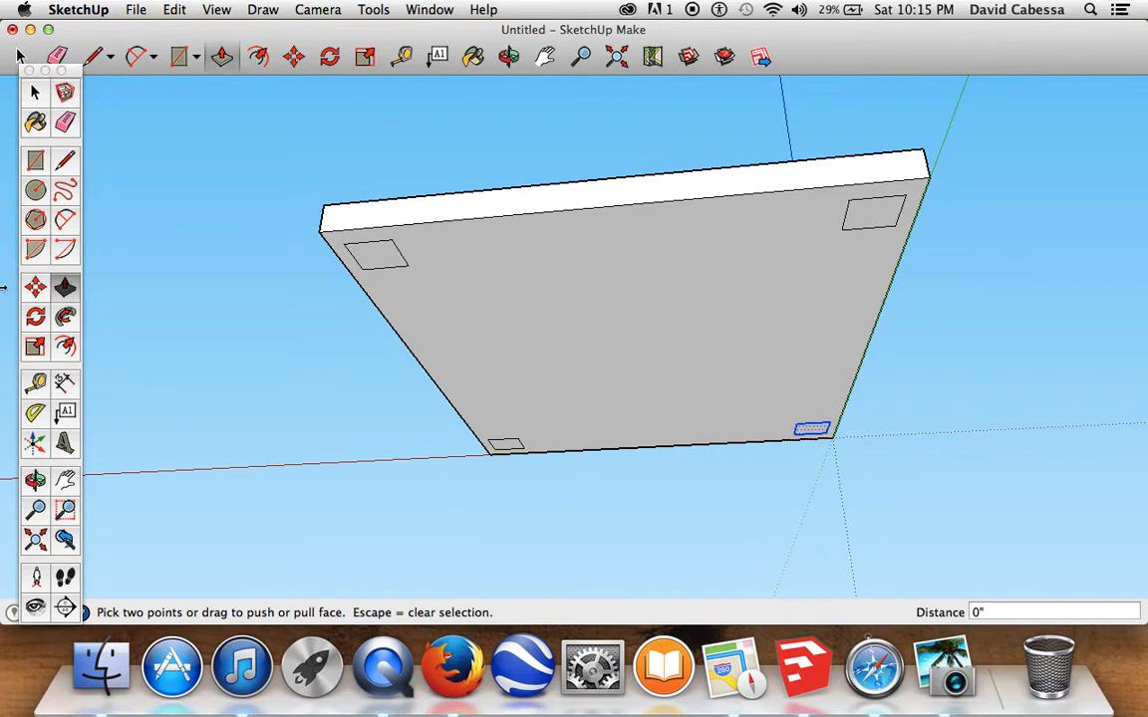
left_click(34, 92)
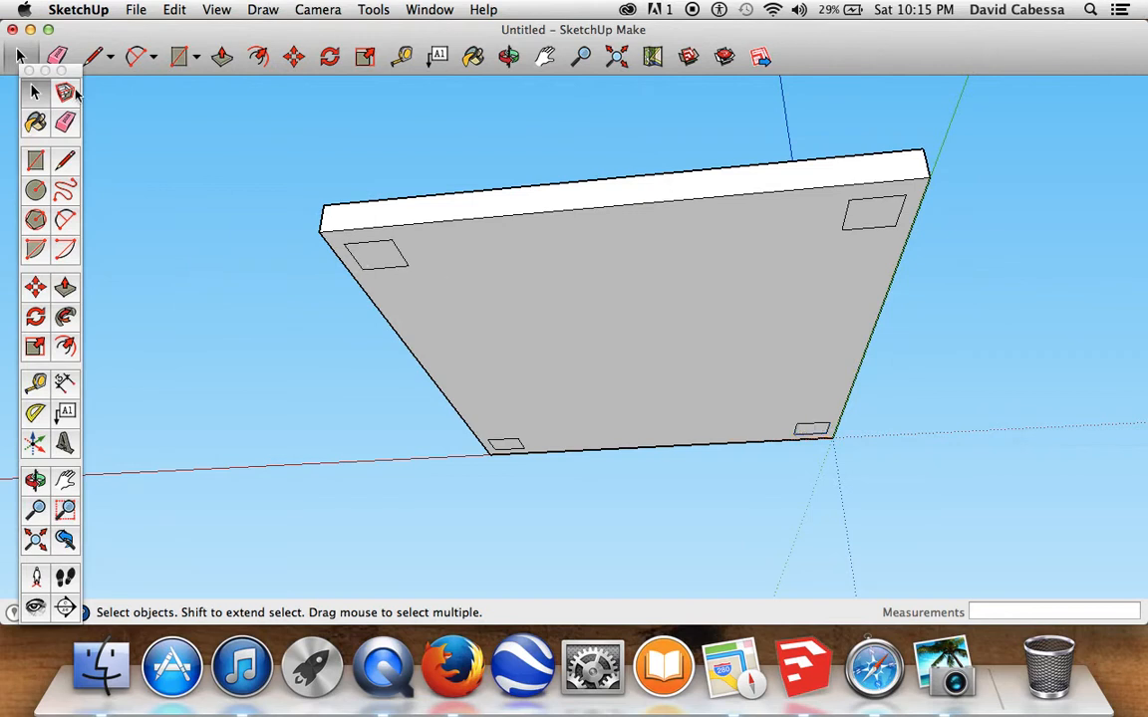
left_click(221, 56)
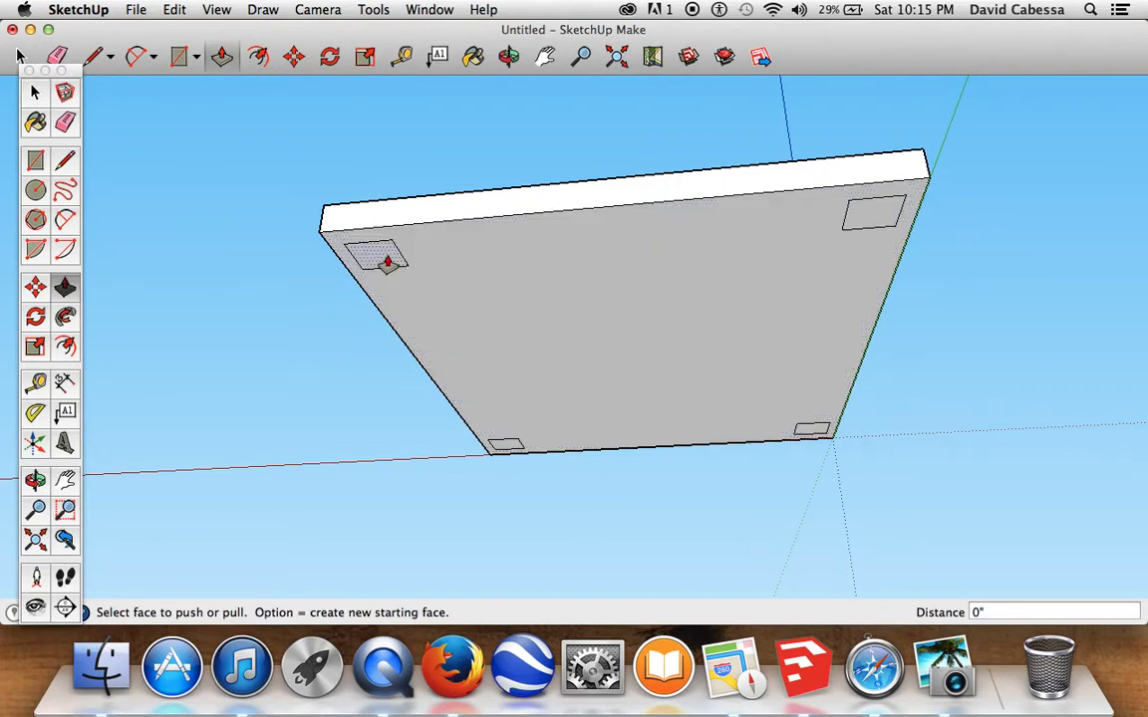
left_click(377, 259)
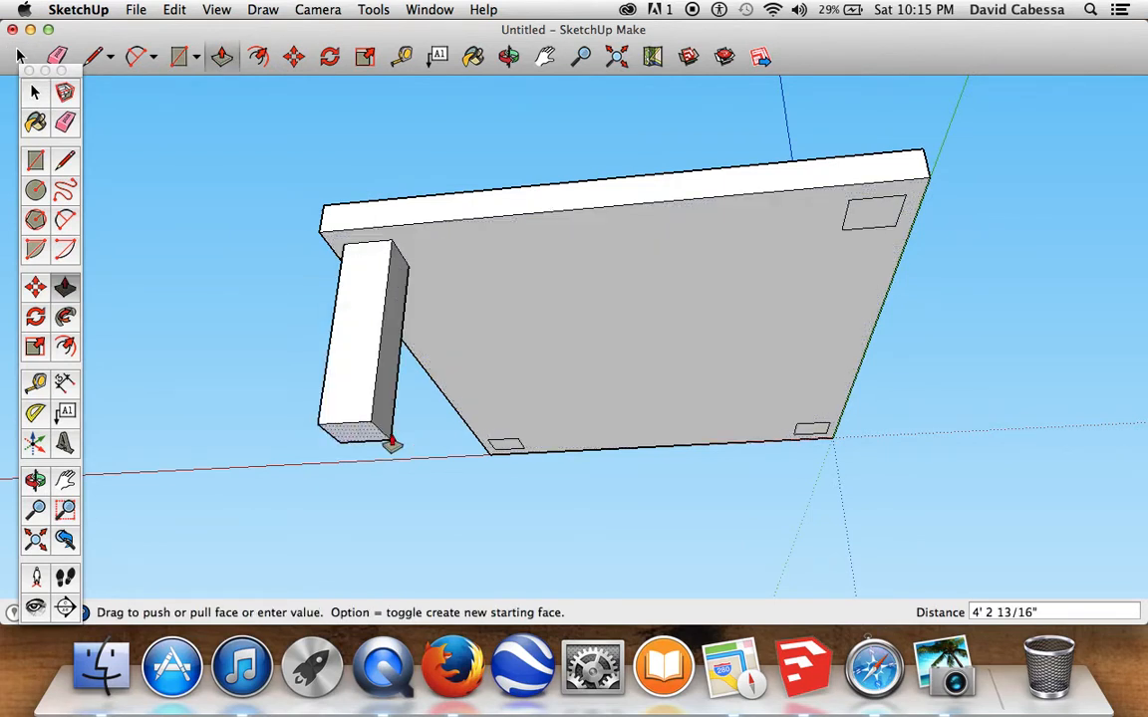
left_click(403, 329)
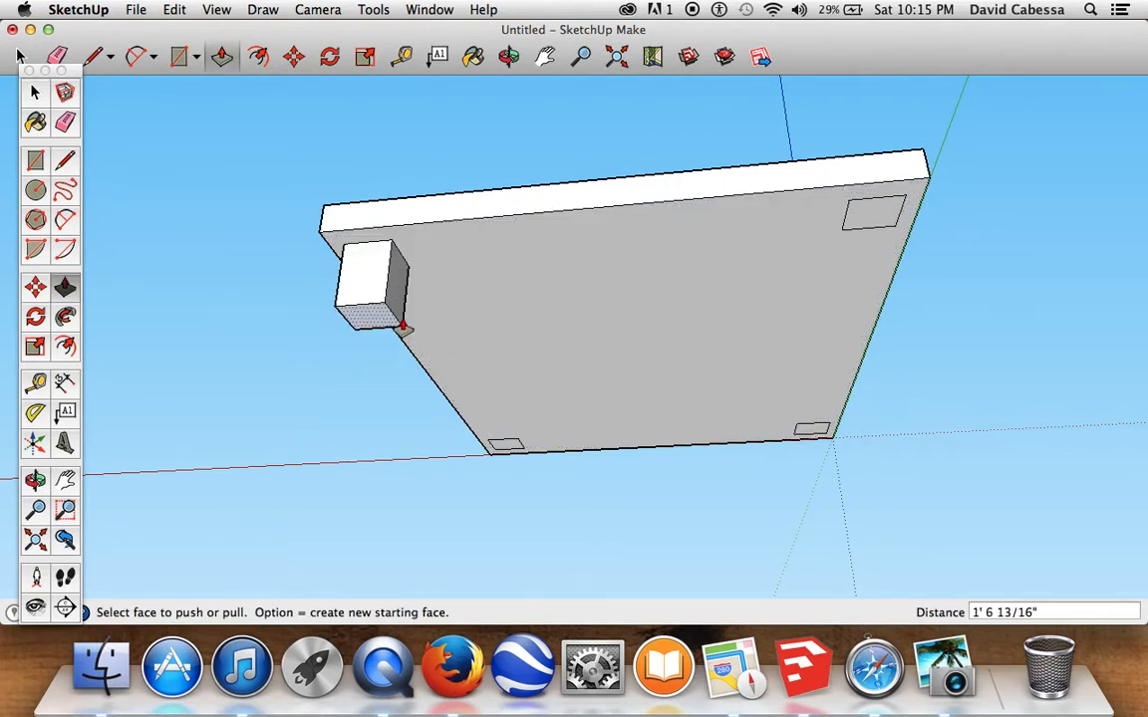
Extrude the other three corner squares into legs by repeating the same Push/Pull distance
double_click(867, 227)
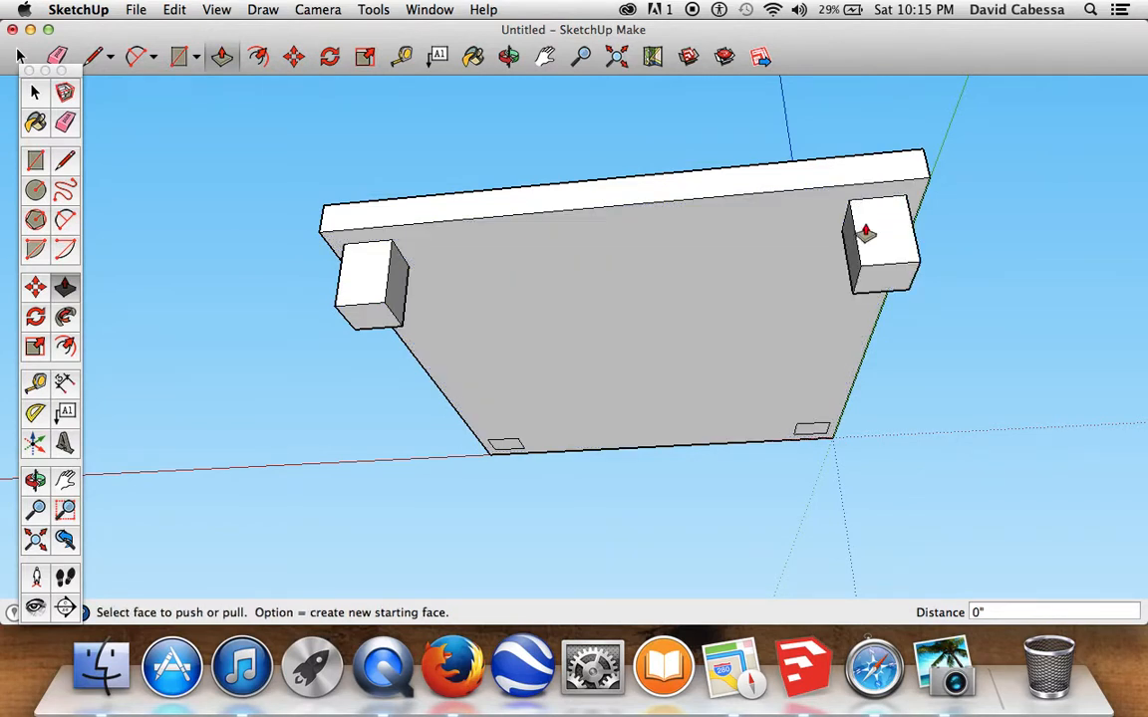
double_click(506, 448)
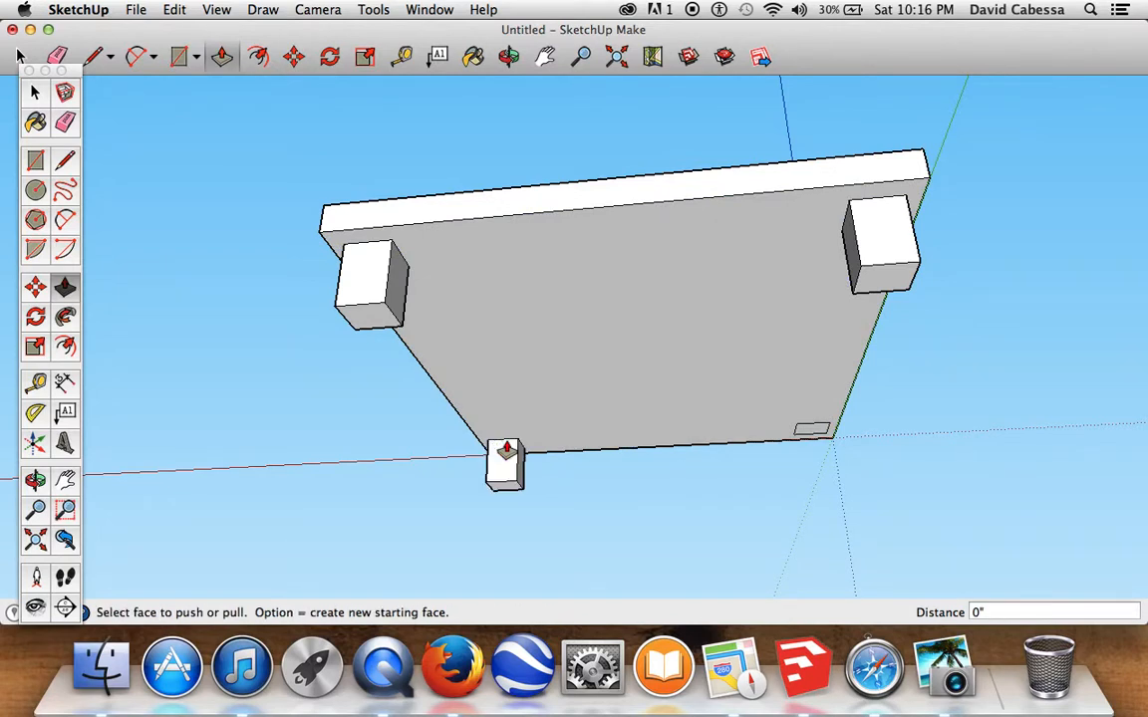
double_click(811, 436)
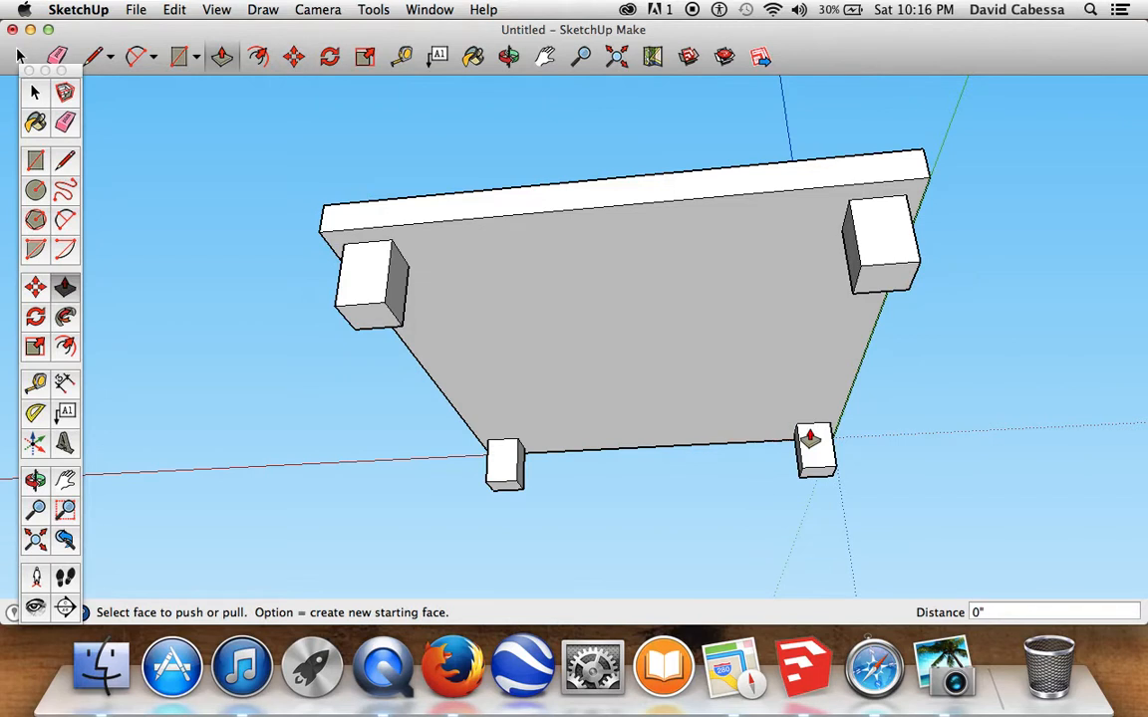
Split the end faces of the two legs farthest from the red axis with midpoint-to-midpoint lines about 1' 1 5/16" long
left_click(508, 57)
left_click_drag(615, 206, 525, 110)
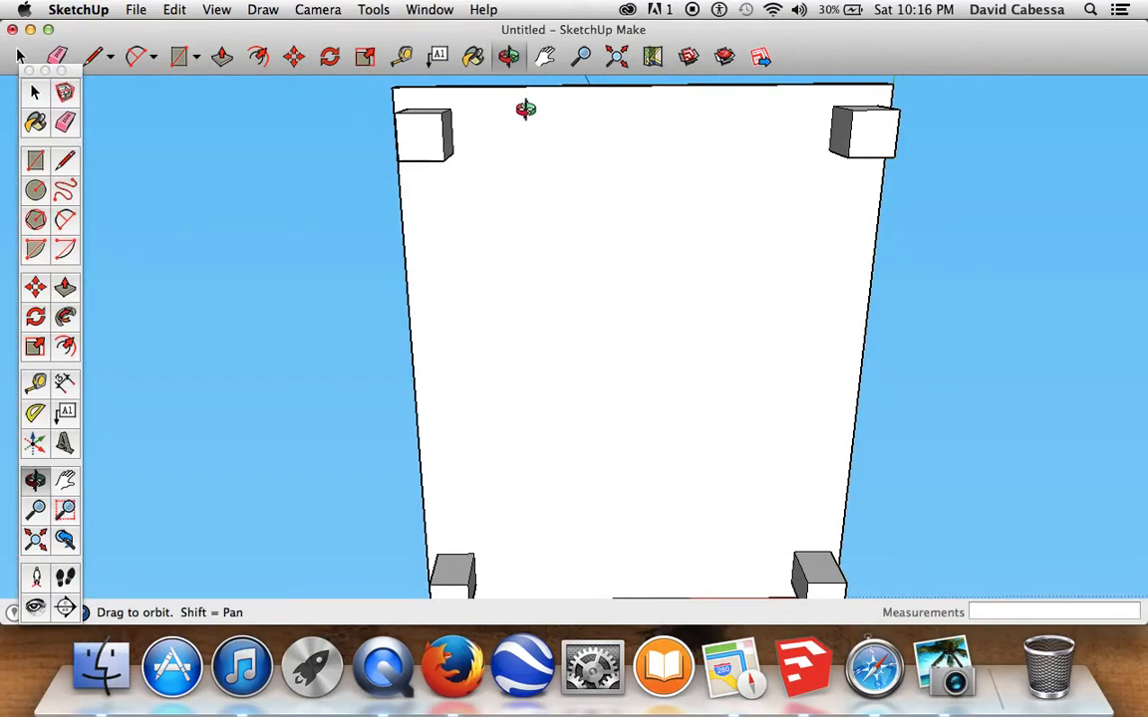
left_click(545, 56)
left_click_drag(512, 282, 512, 327)
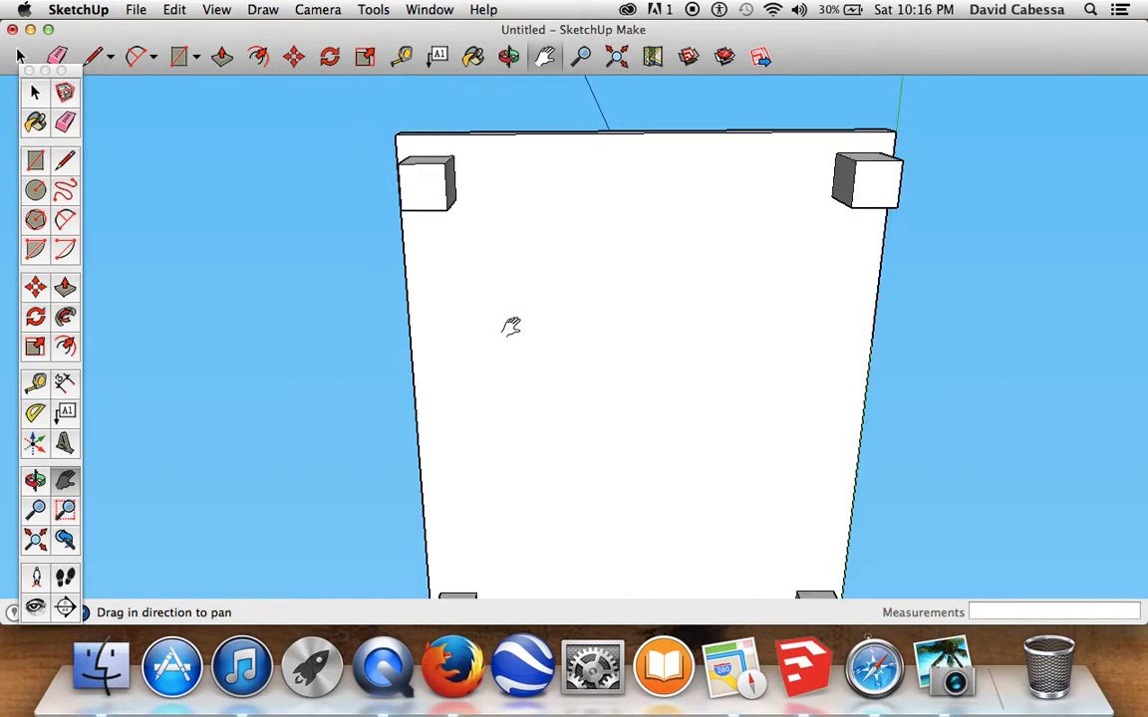
left_click(66, 163)
left_click(423, 209)
left_click(423, 163)
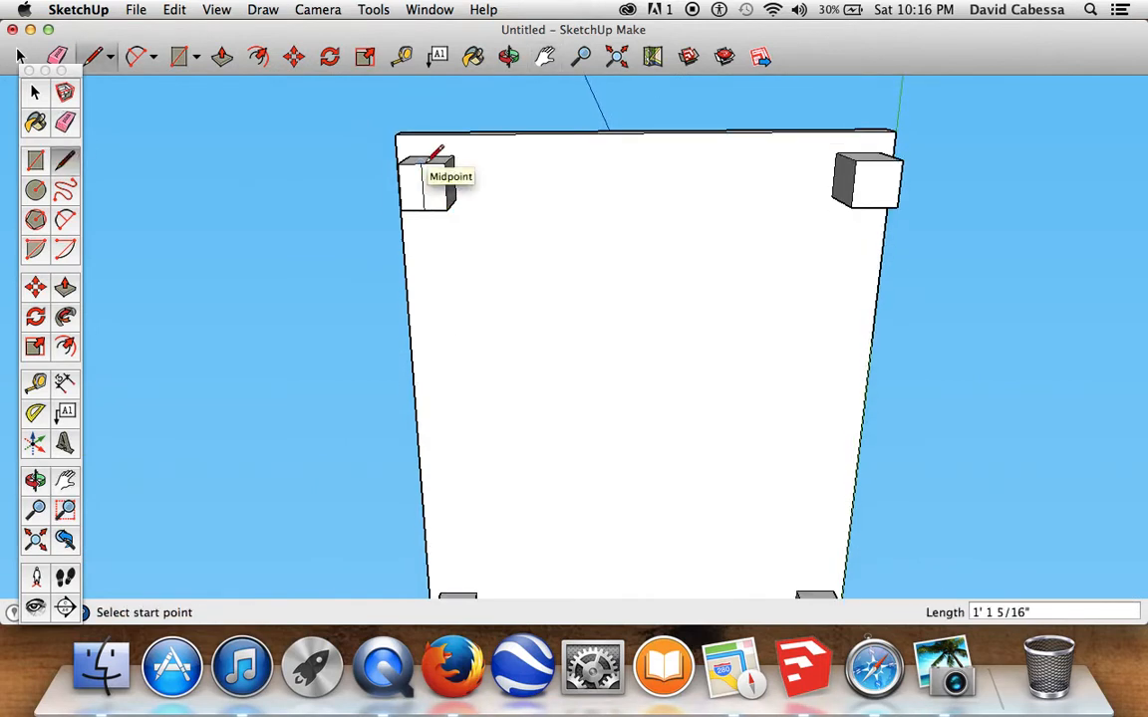
left_click(874, 207)
left_click(878, 161)
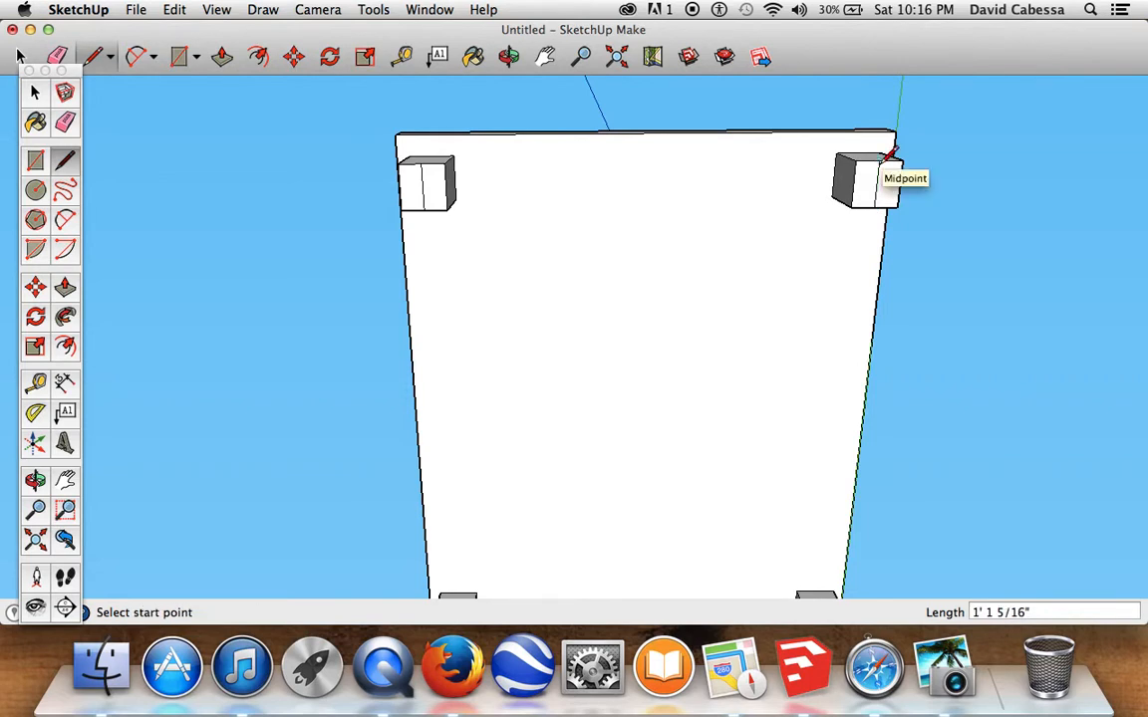
Split the end faces of the two legs beside the red axis in half with matching midpoint-to-midpoint lines
scroll(855, 301, "down", 3)
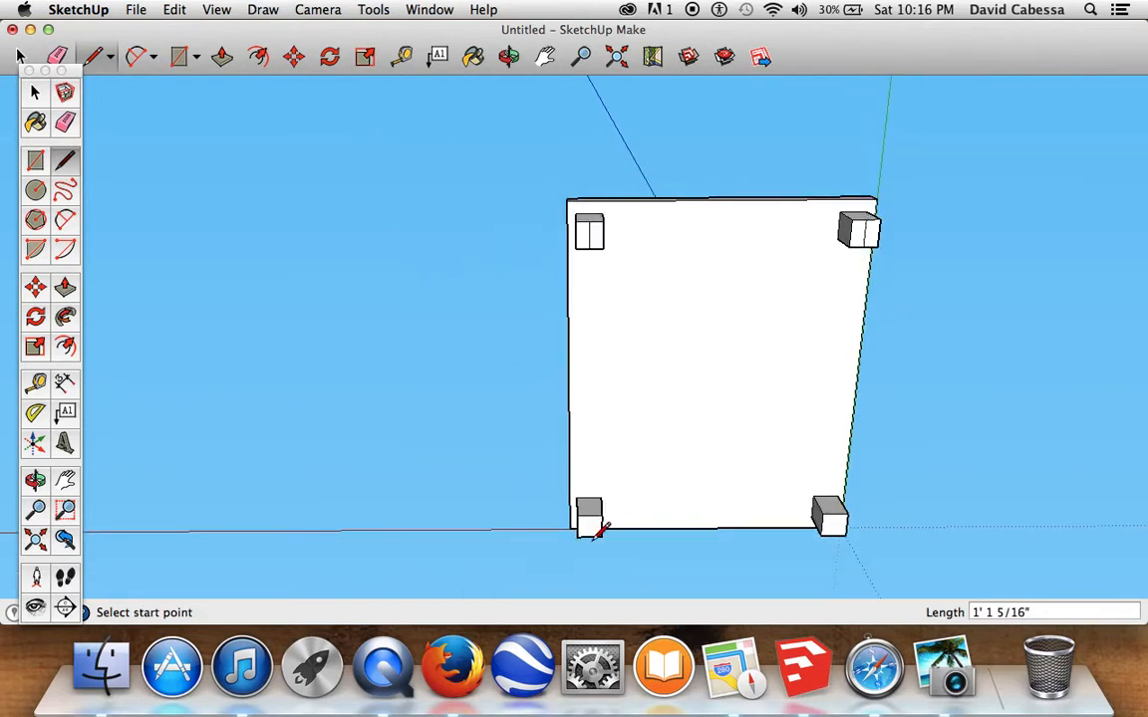
left_click(588, 535)
left_click(590, 509)
left_click(836, 533)
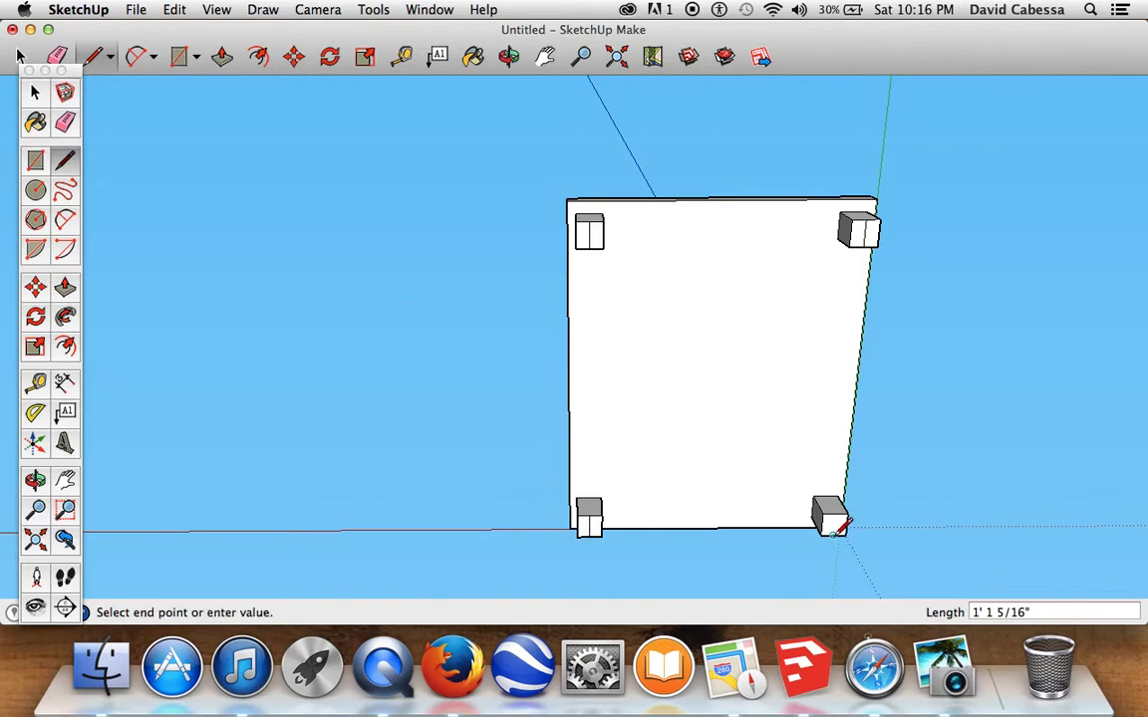
left_click(839, 511)
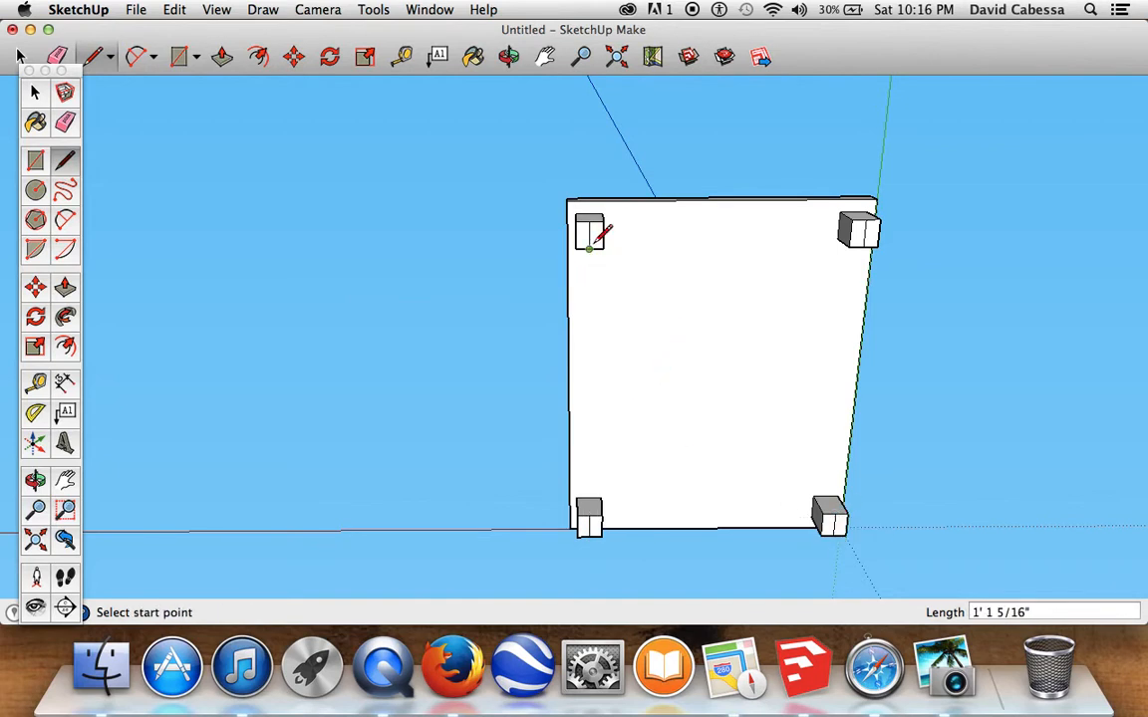
Push/Pull the outer half of the end face about 1' 1 15/16" outward on the leg diagonally opposite the origin
scroll(588, 248, "up", 3)
left_click(508, 56)
left_click_drag(615, 134, 633, 443)
scroll(633, 444, "down", 6)
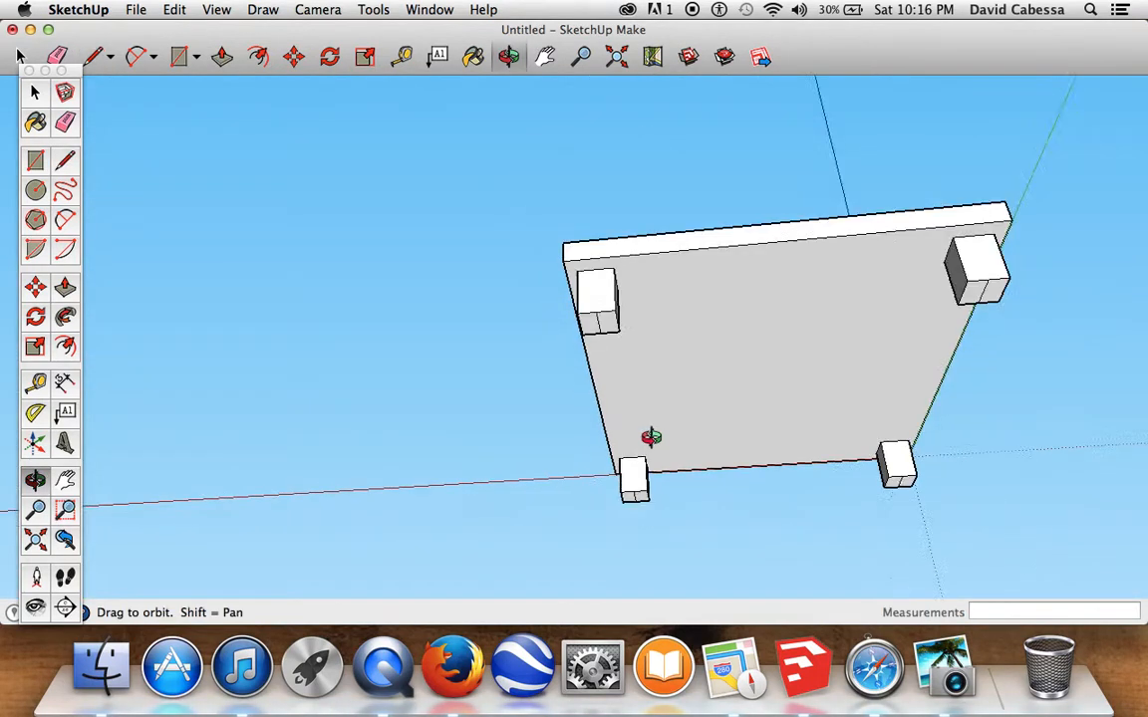
scroll(623, 330, "up", 3)
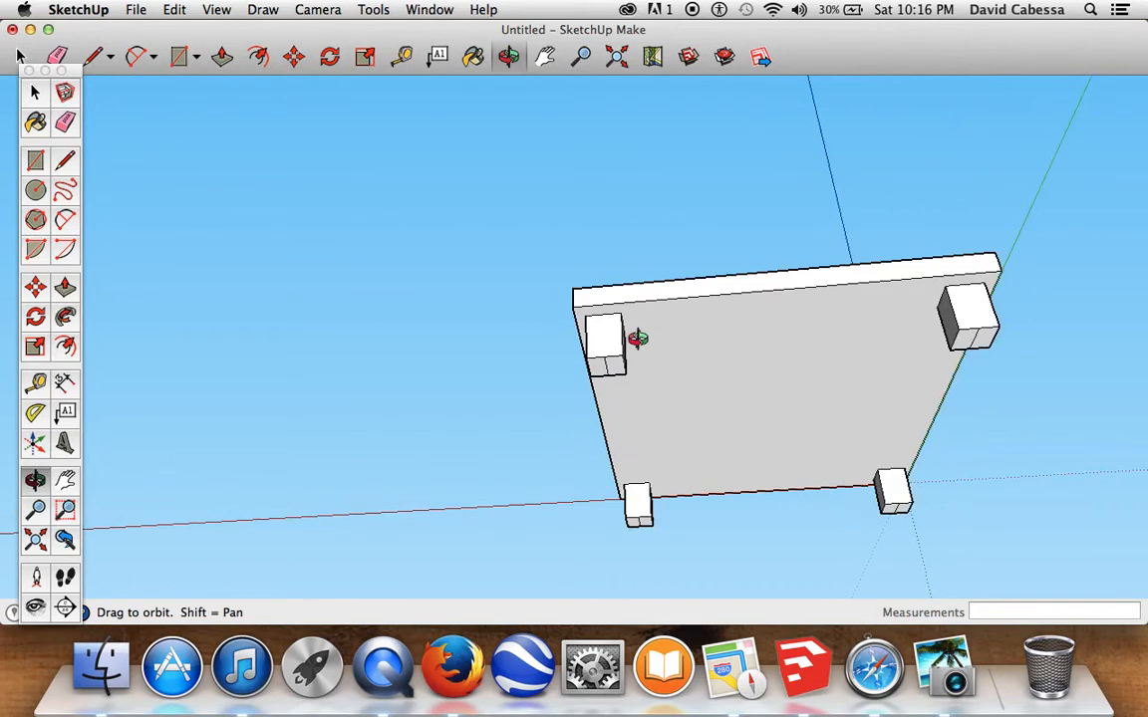
left_click(222, 56)
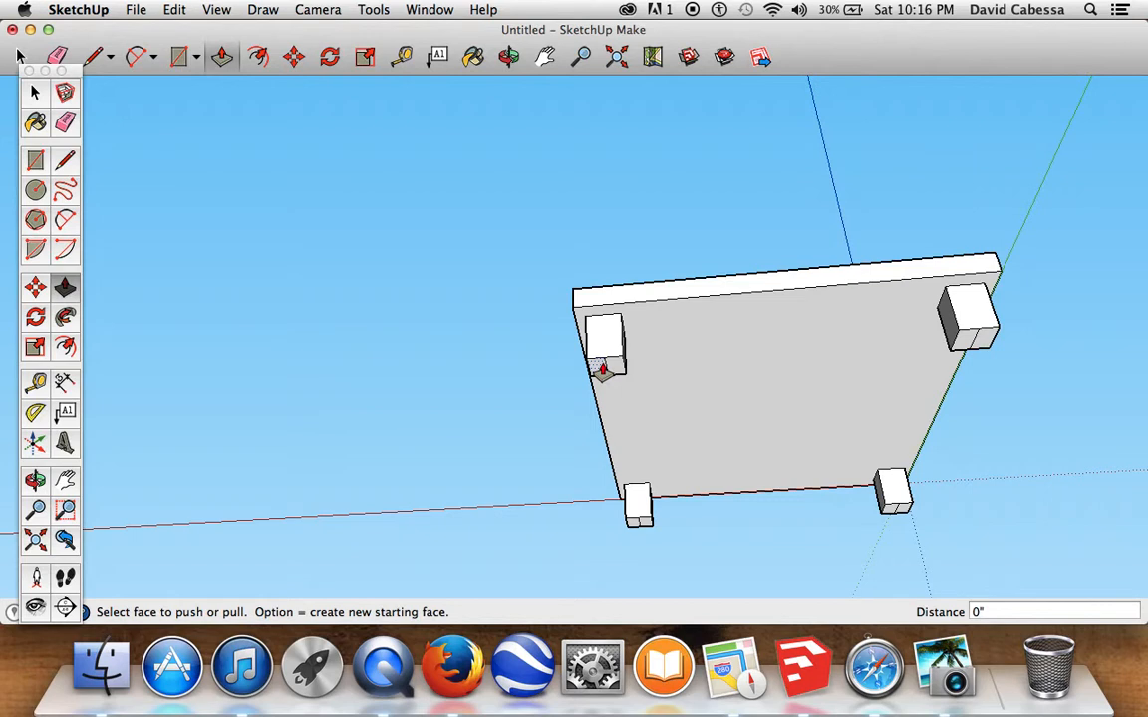
left_click_drag(602, 369, 601, 401)
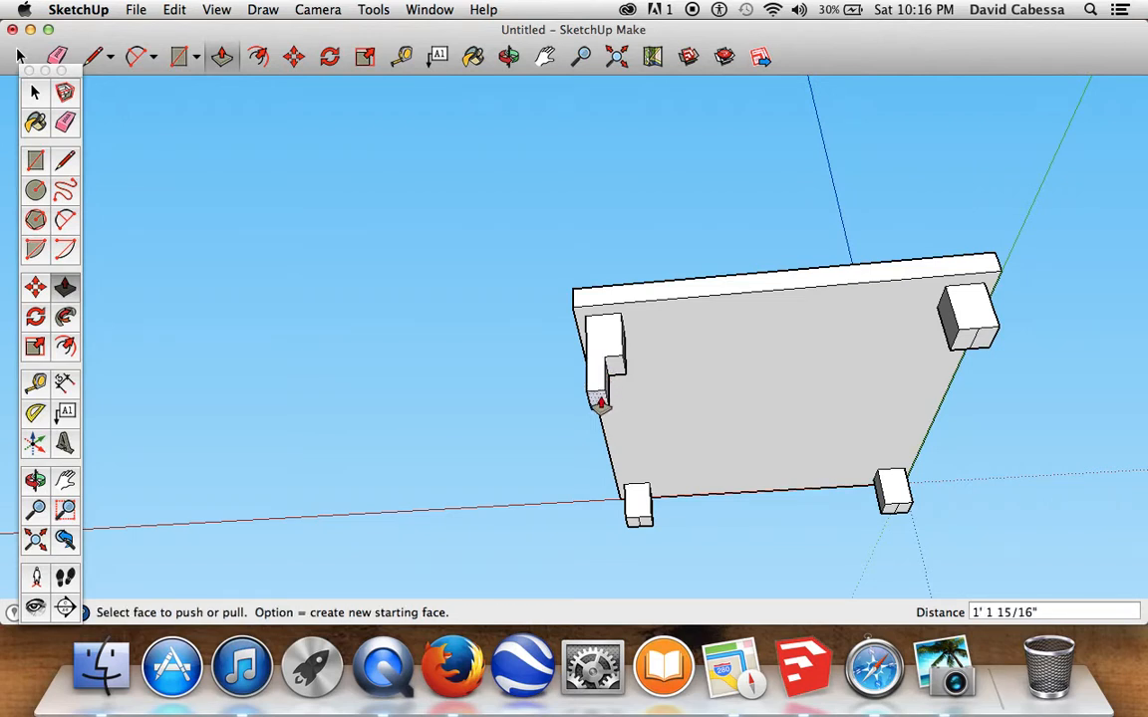
Extend the corresponding half of the other three legs' end faces by the same Push/Pull distance
left_click_drag(634, 531, 634, 536)
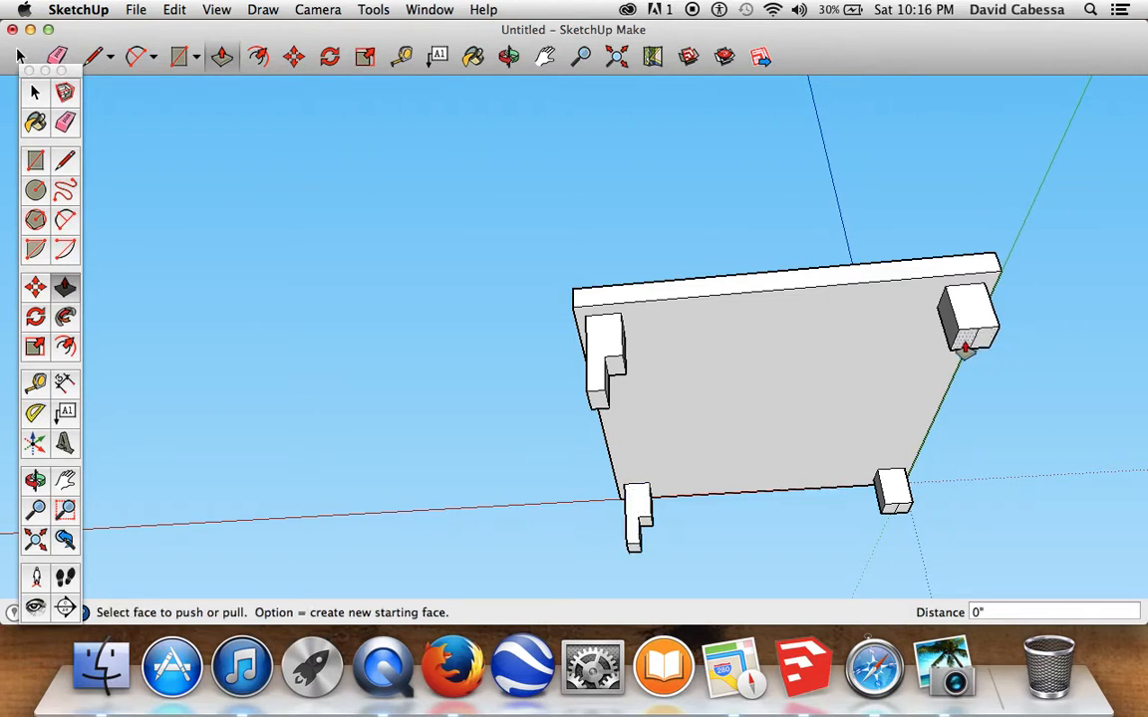
left_click_drag(965, 347, 964, 398)
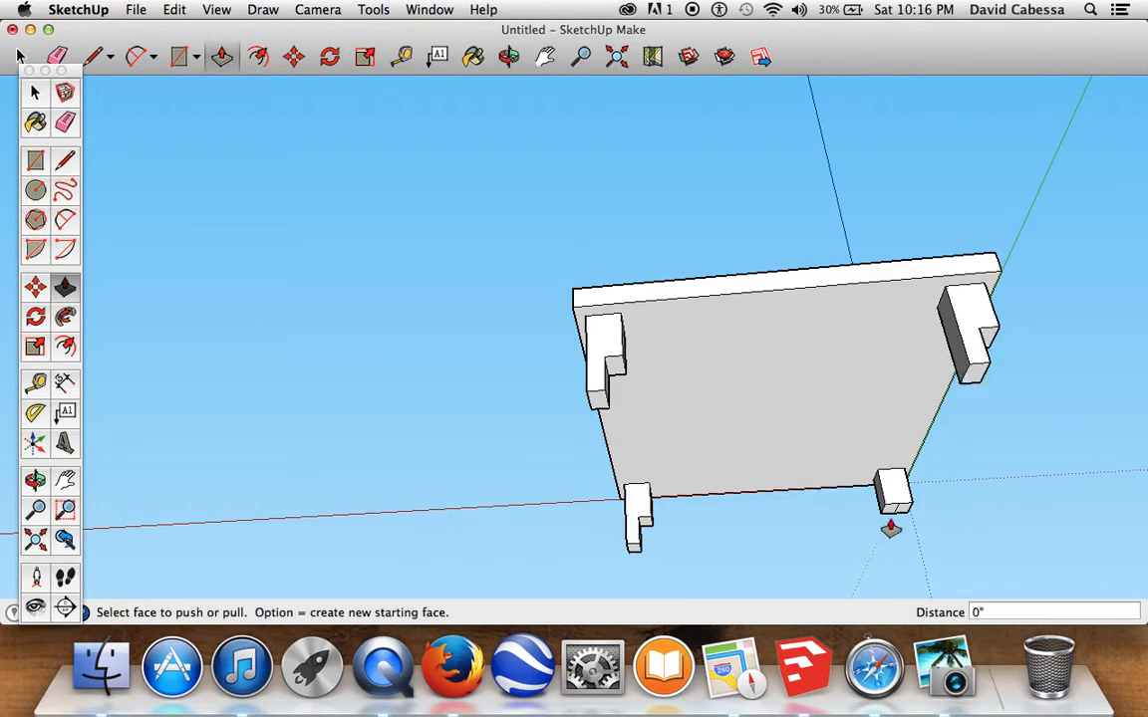
left_click_drag(887, 515, 888, 516)
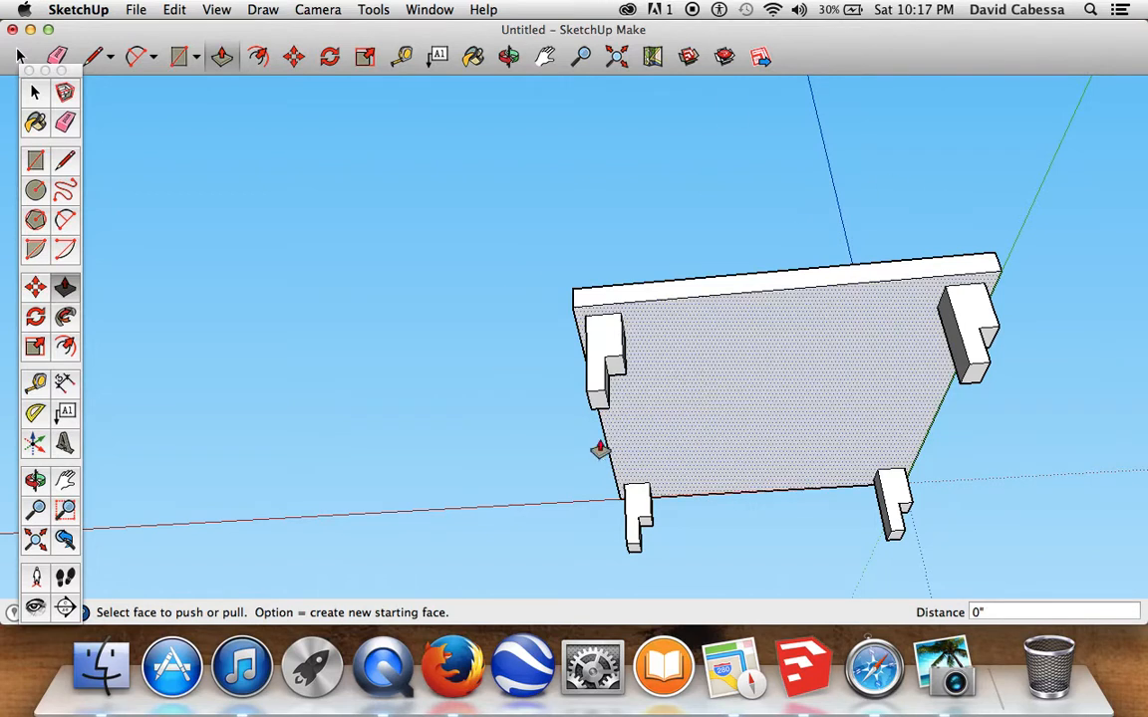
Pull the shorter half of the leg diagonally opposite the origin out about 3 3/16" and split that face with a midpoint line
left_click_drag(619, 374, 626, 435)
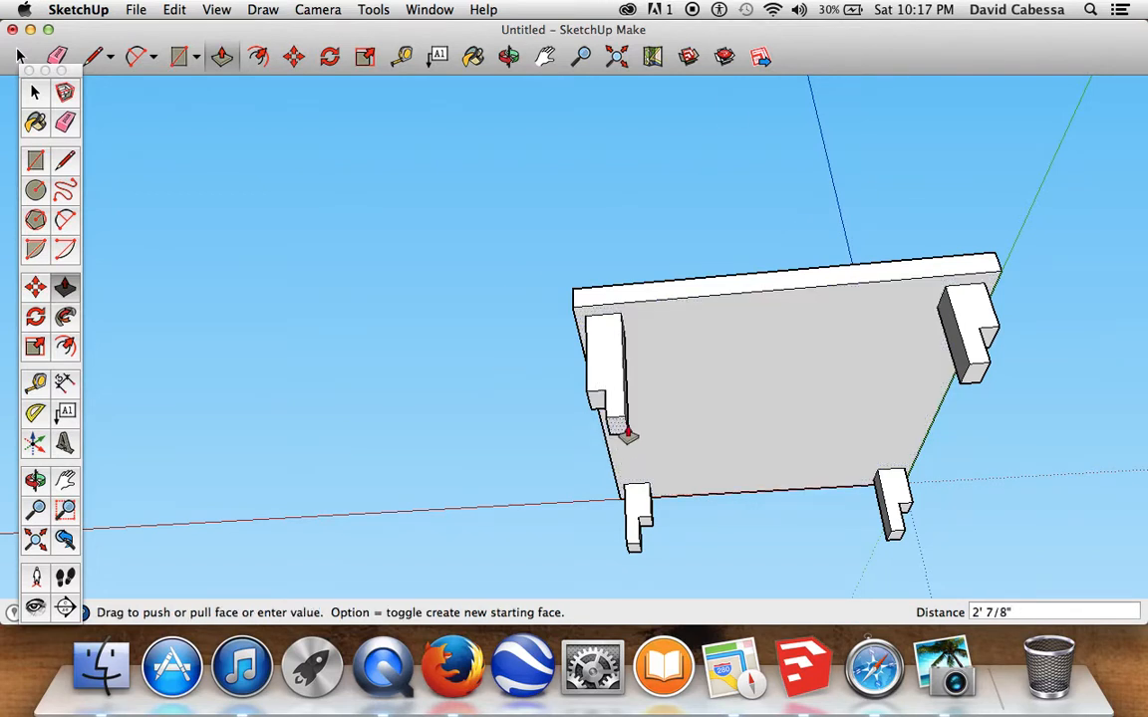
left_click_drag(627, 435, 622, 379)
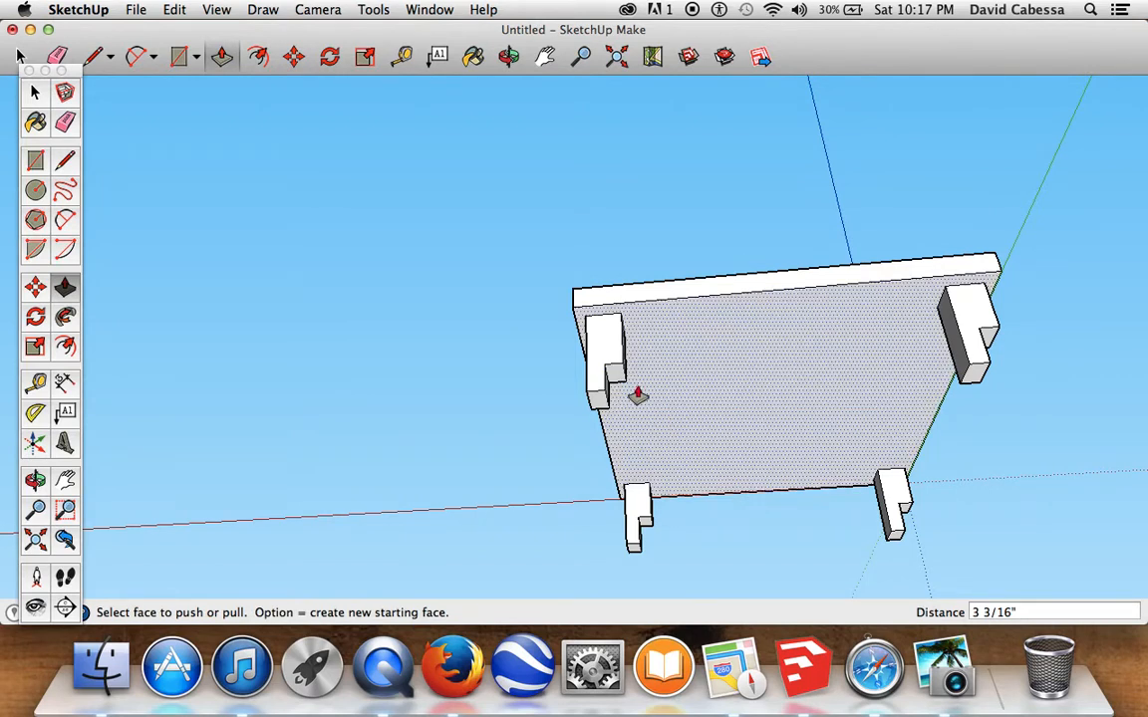
scroll(638, 394, "up", 6)
scroll(638, 393, "down", 3)
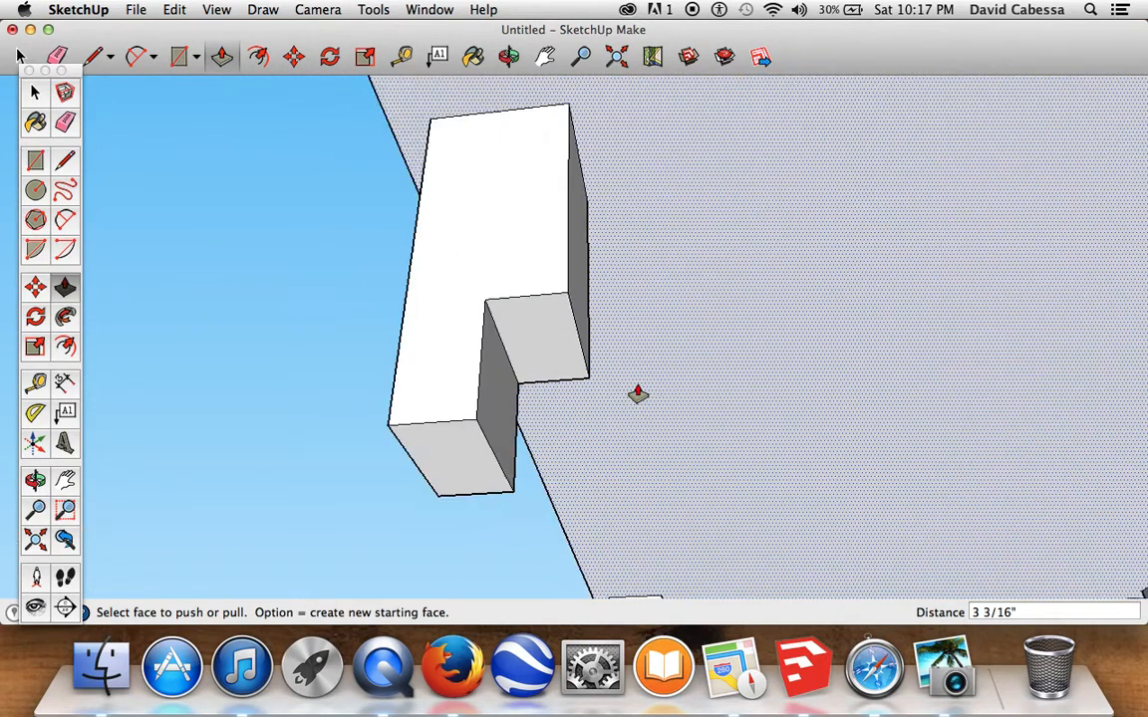
scroll(638, 393, "up", 3)
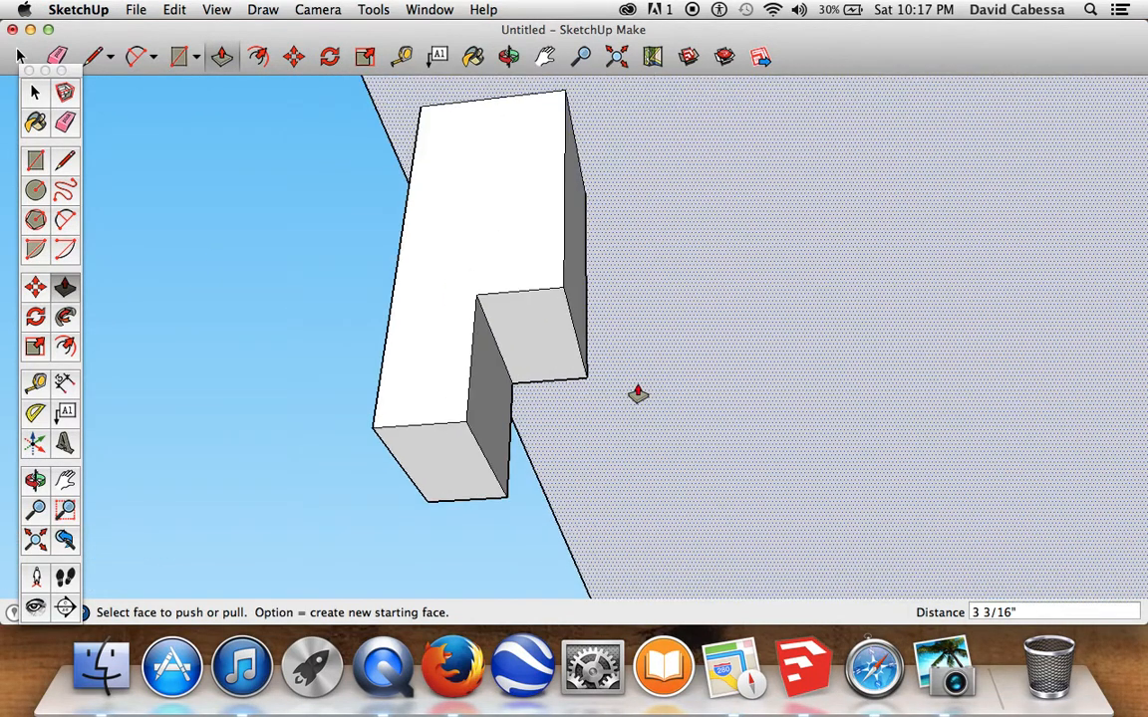
left_click(64, 162)
left_click(548, 381)
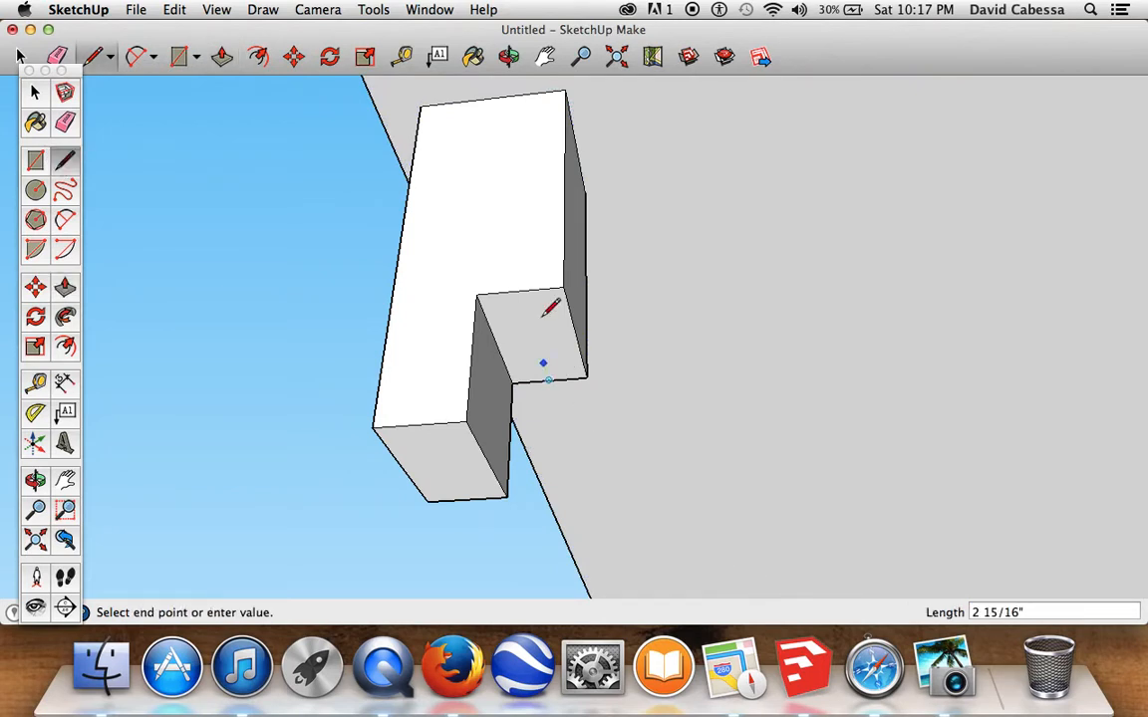
left_click(520, 291)
Draw a midpoint line about 1' 1 5/16" long across the recessed end face of the far leg beside the green axis
scroll(666, 300, "down", 6)
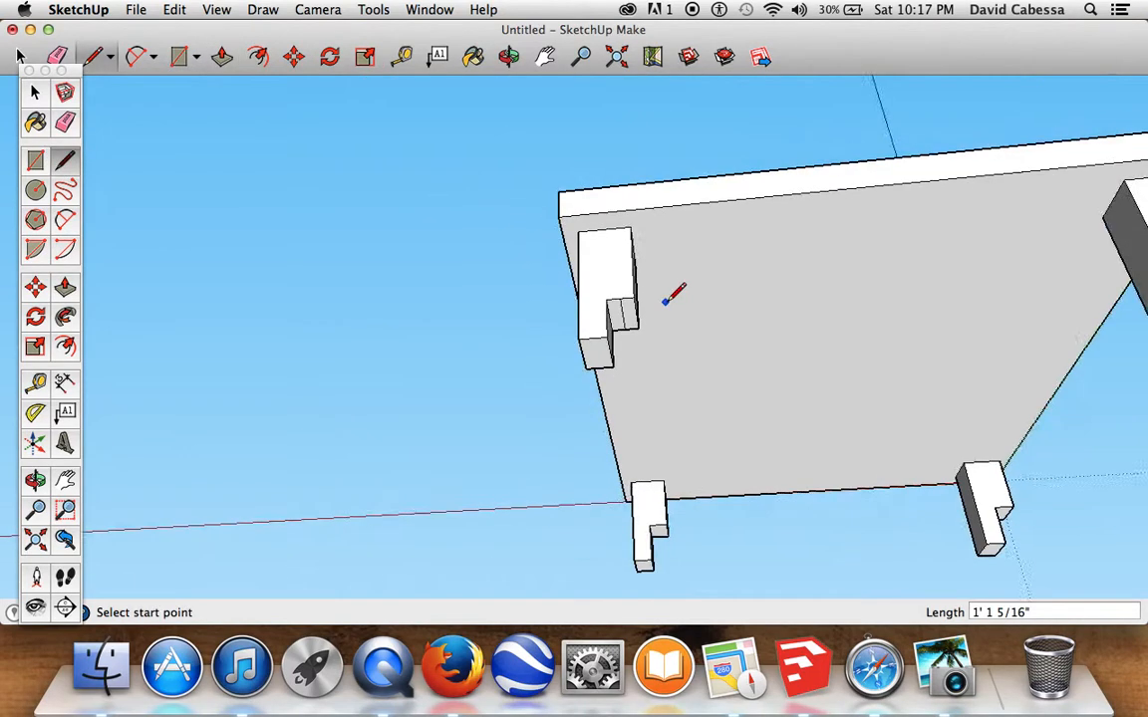
scroll(1022, 242, "up", 6)
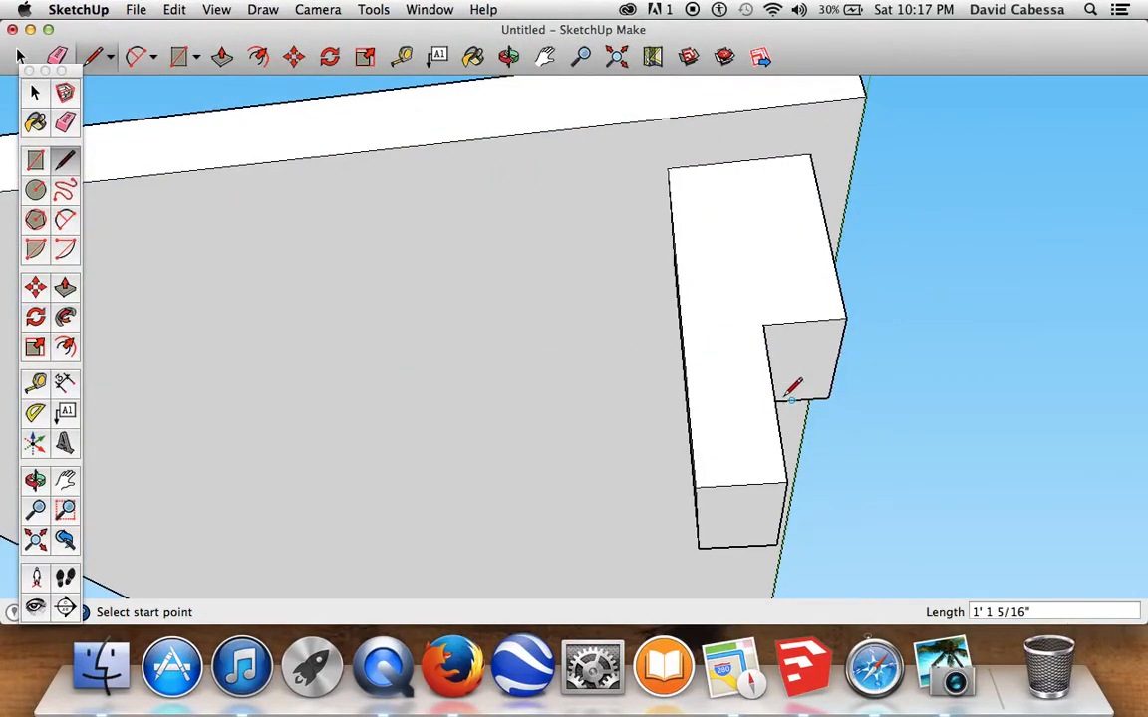
left_click(792, 400)
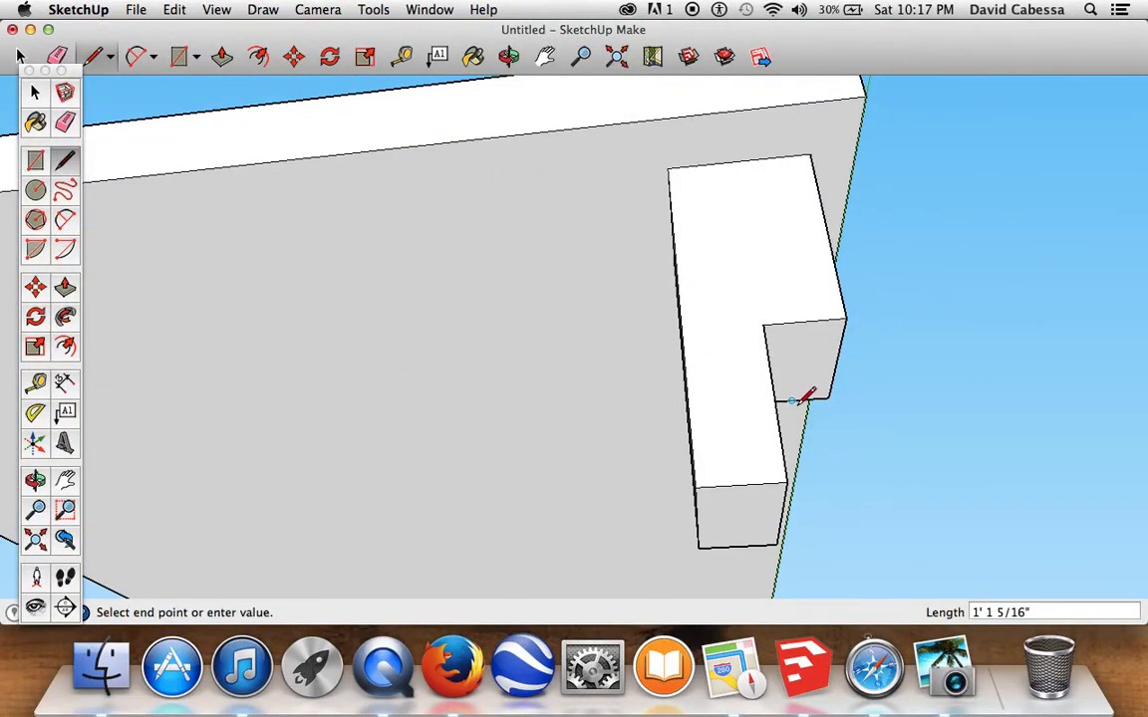
left_click(804, 322)
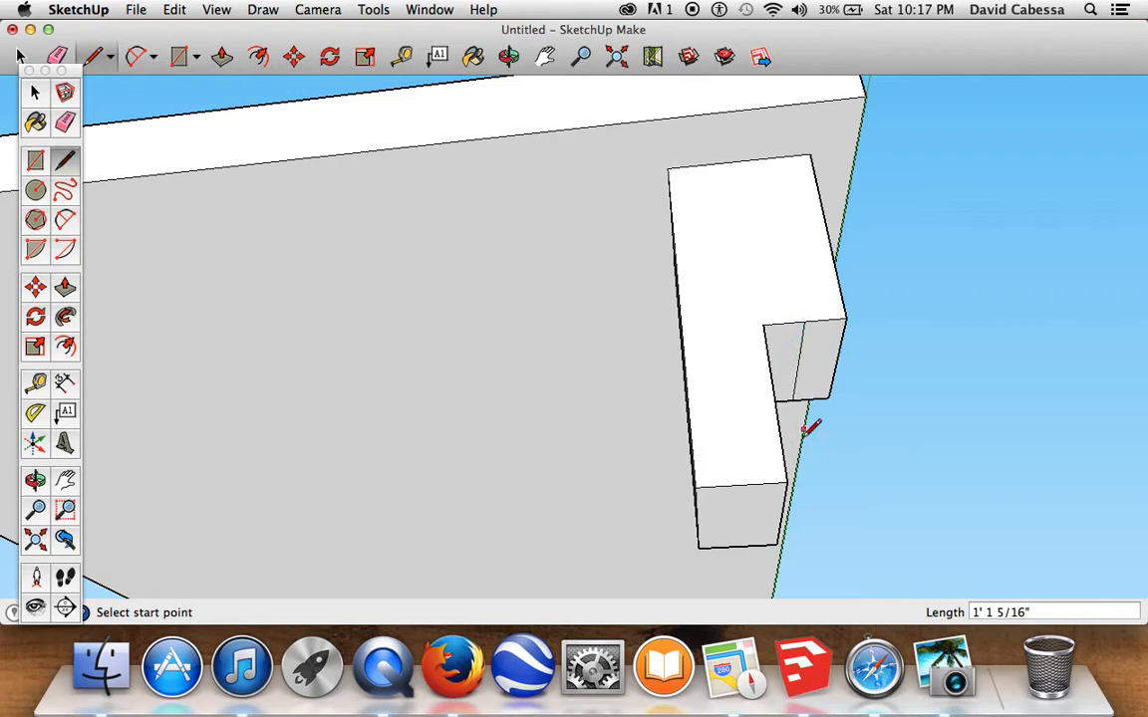
Halve the recessed end face of the leg on the red axis away from the origin with a midpoint line about 1' 1 5/16" long
left_click(545, 57)
scroll(538, 359, "down", 5)
left_click_drag(595, 471, 593, 8)
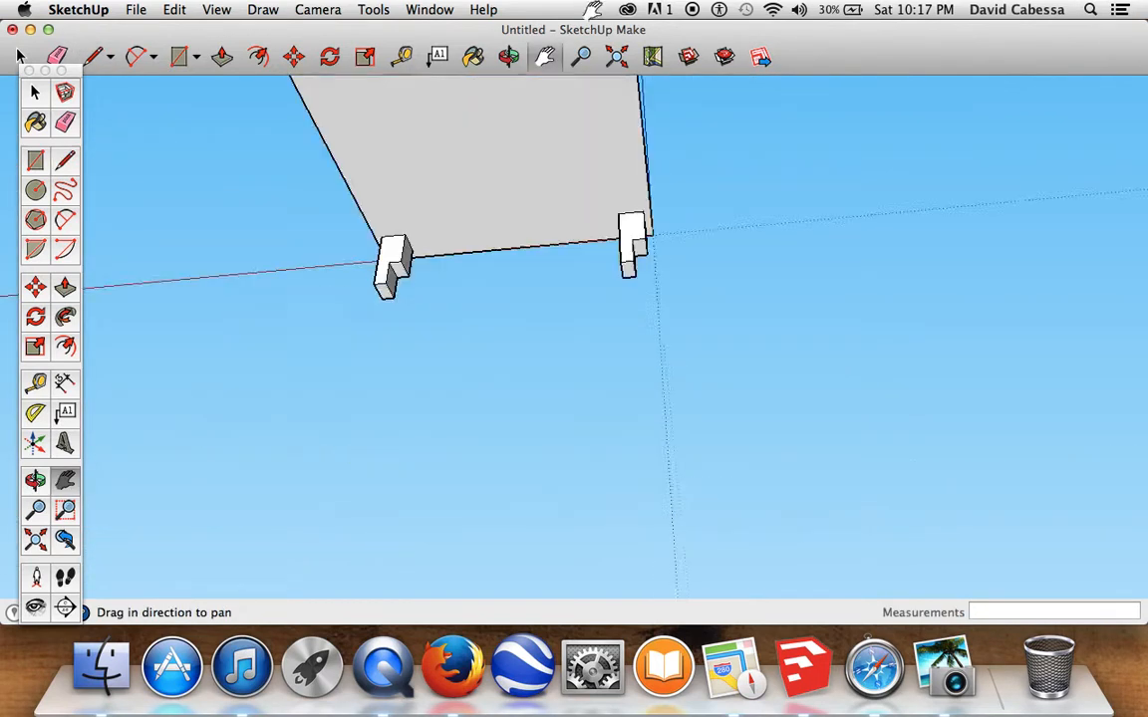
scroll(465, 187, "up", 5)
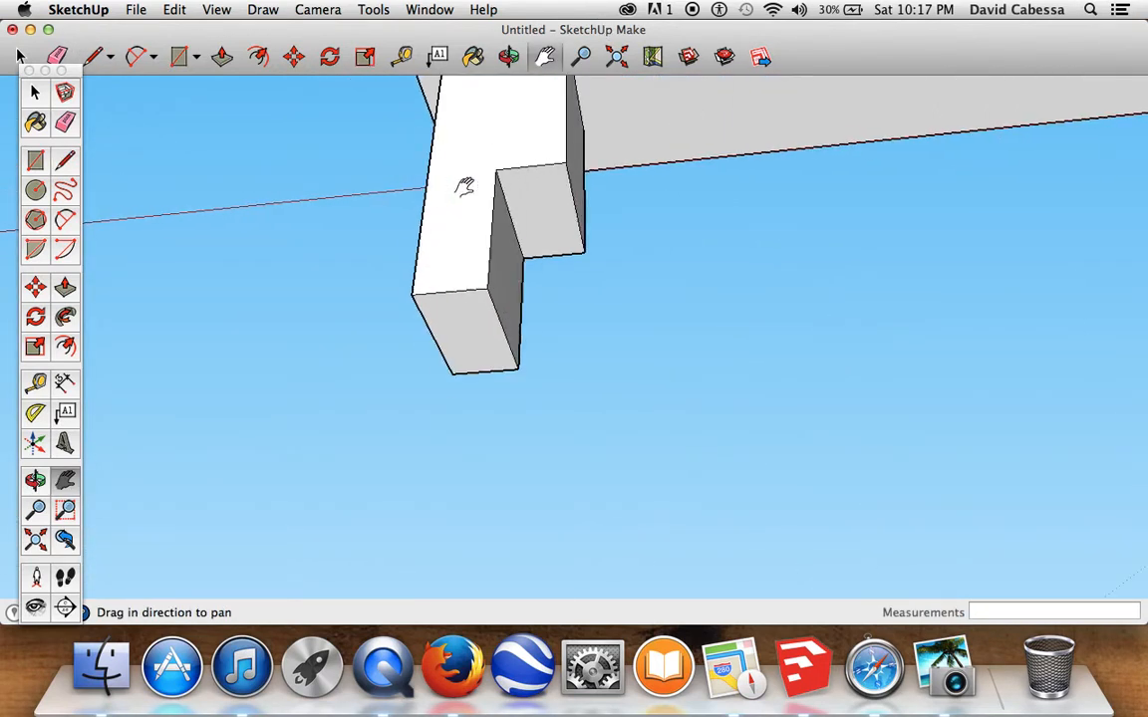
scroll(464, 187, "up", 1)
left_click(62, 162)
left_click(560, 260)
left_click(540, 166)
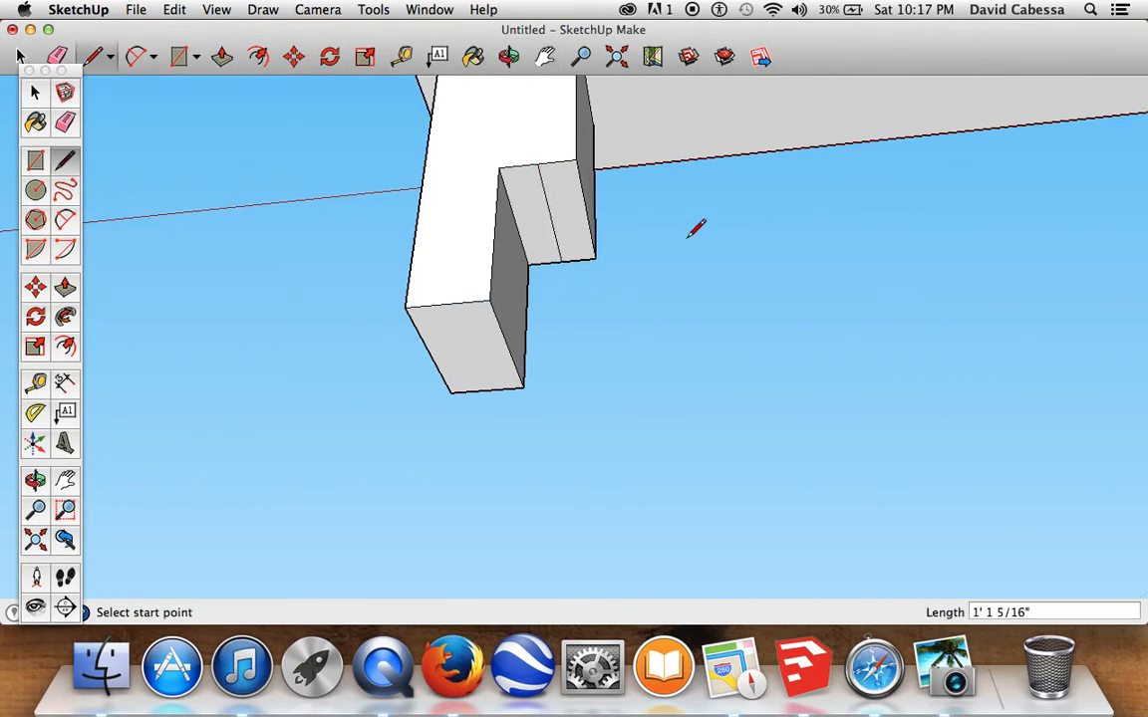
Halve the recessed end face of the leg nearest the origin with a midpoint line about 1' 1 5/16" long
scroll(695, 230, "down", 6)
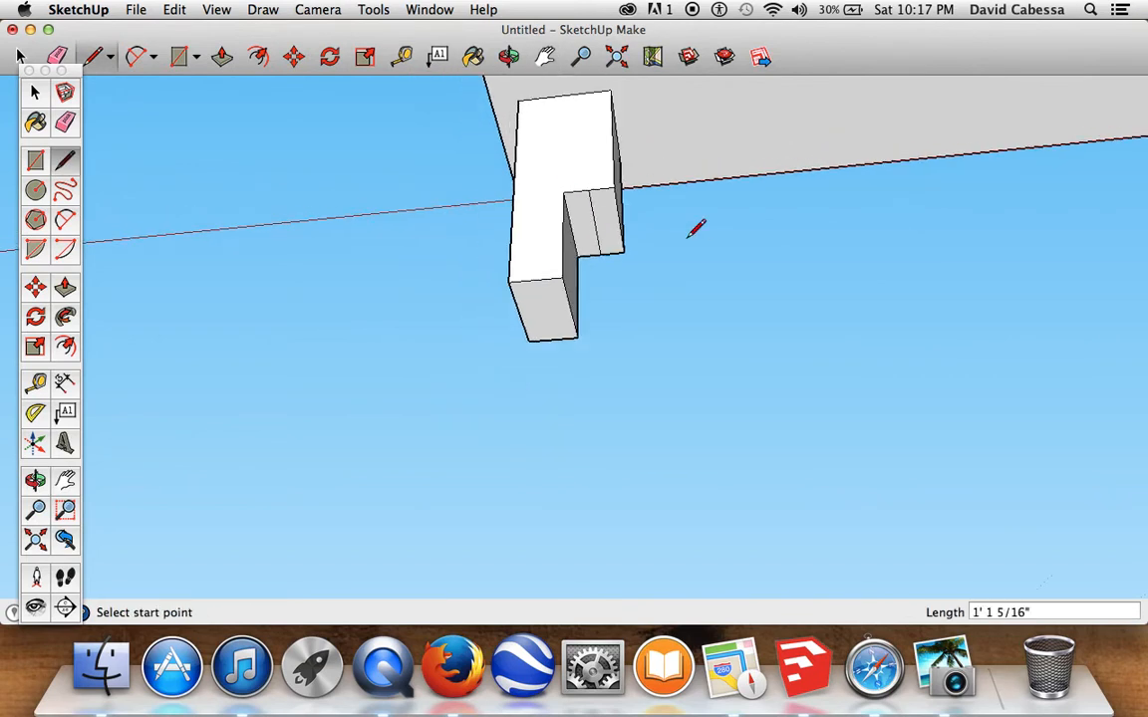
left_click(546, 56)
left_click_drag(827, 329, 637, 405)
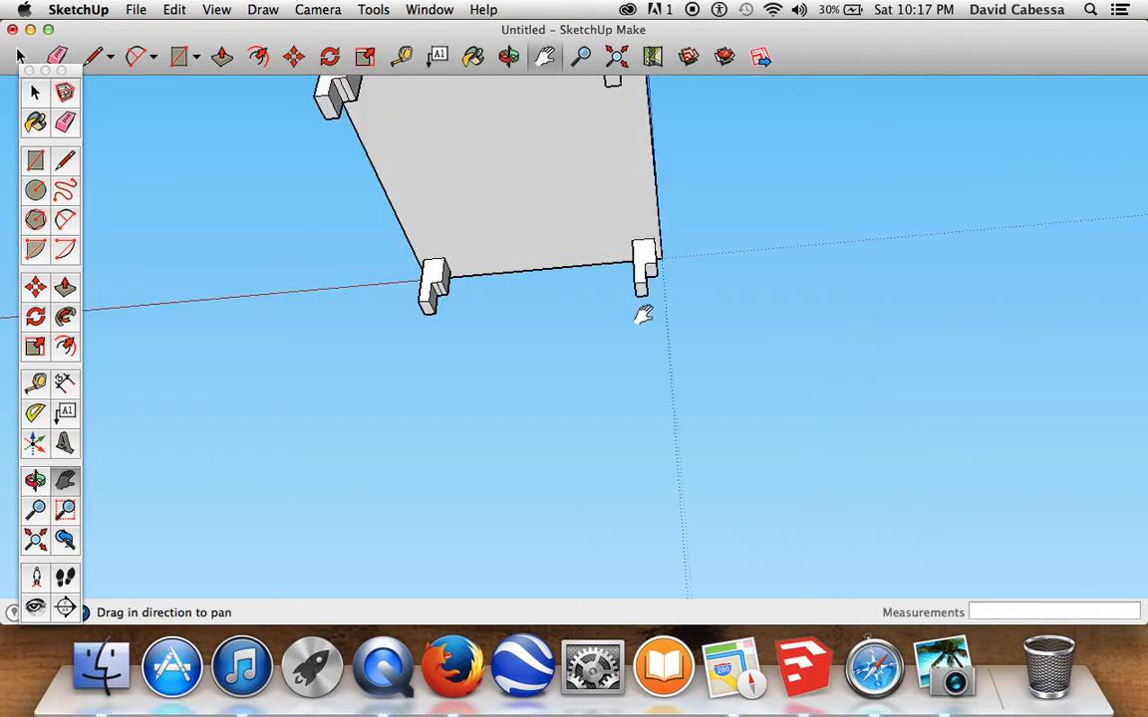
scroll(642, 315, "up", 4)
left_click_drag(686, 98, 688, 147)
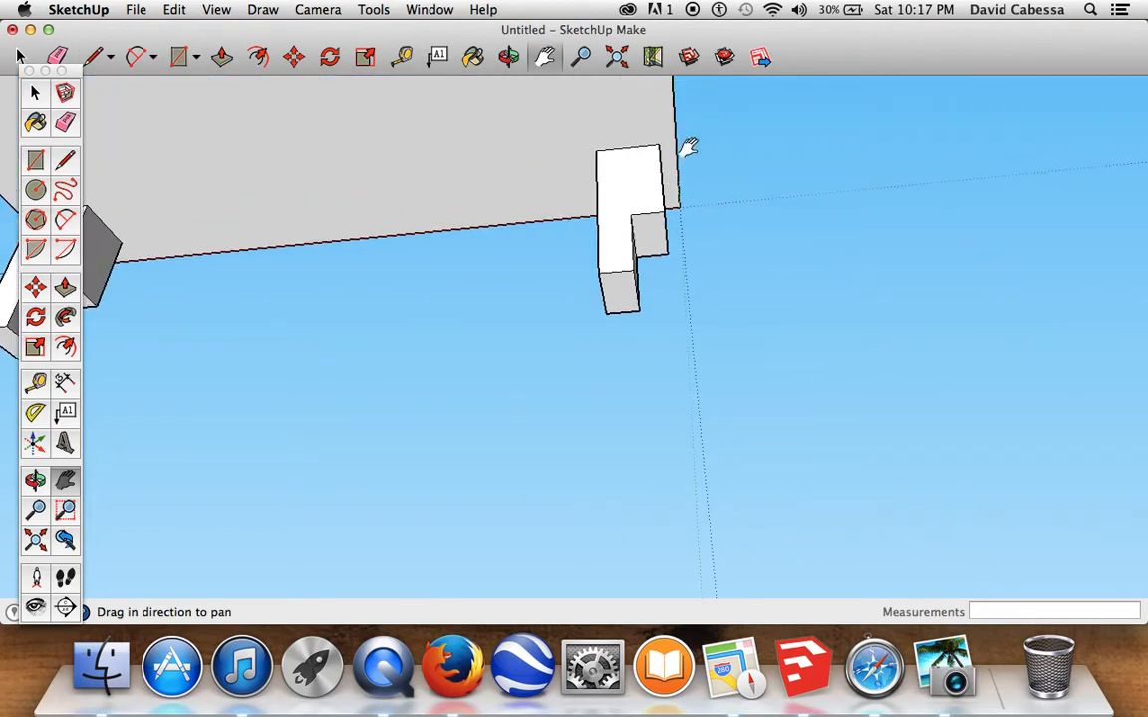
scroll(617, 225, "up", 5)
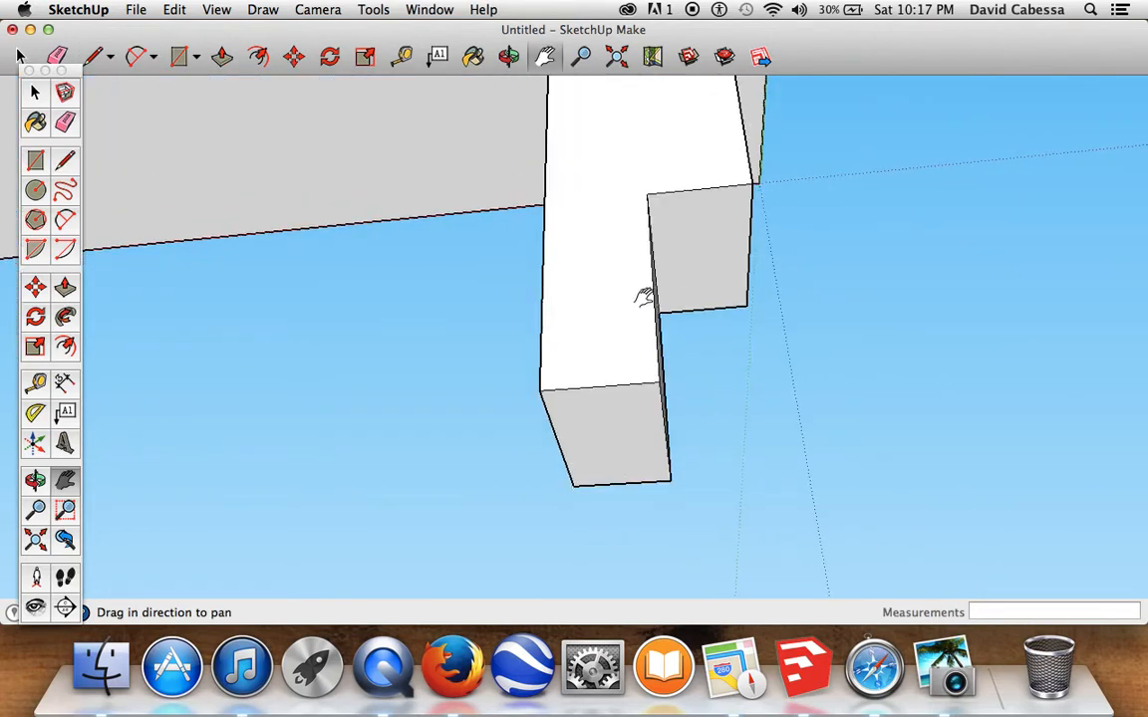
left_click_drag(643, 297, 541, 297)
left_click(65, 162)
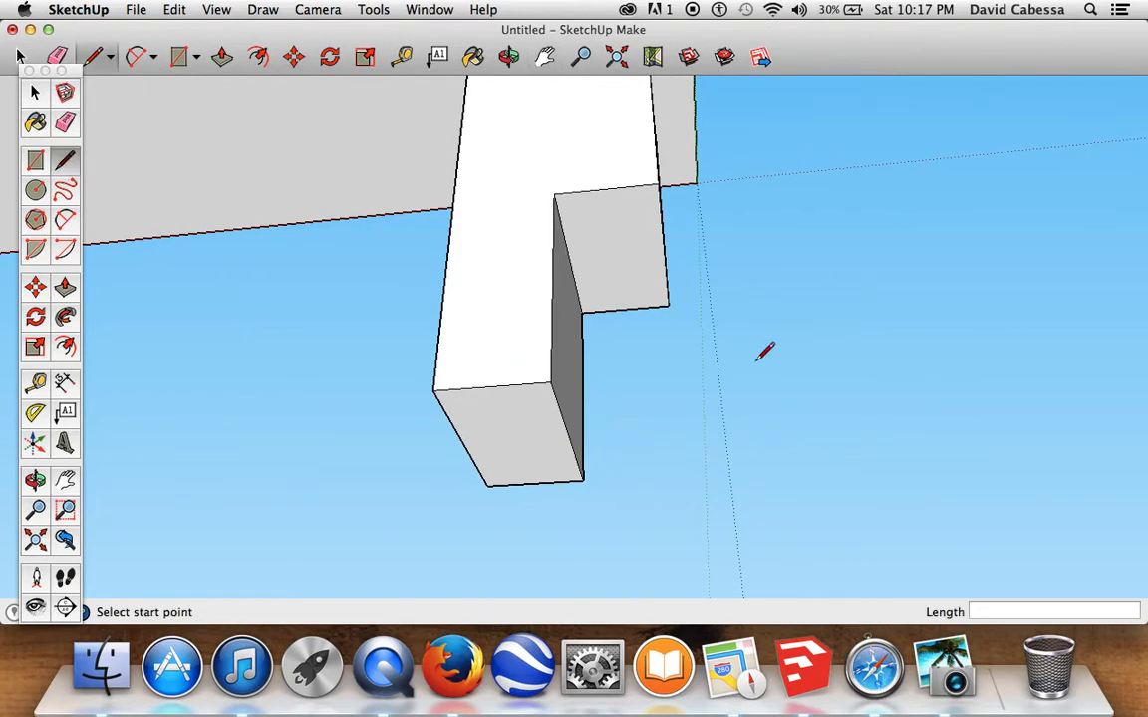
left_click(624, 309)
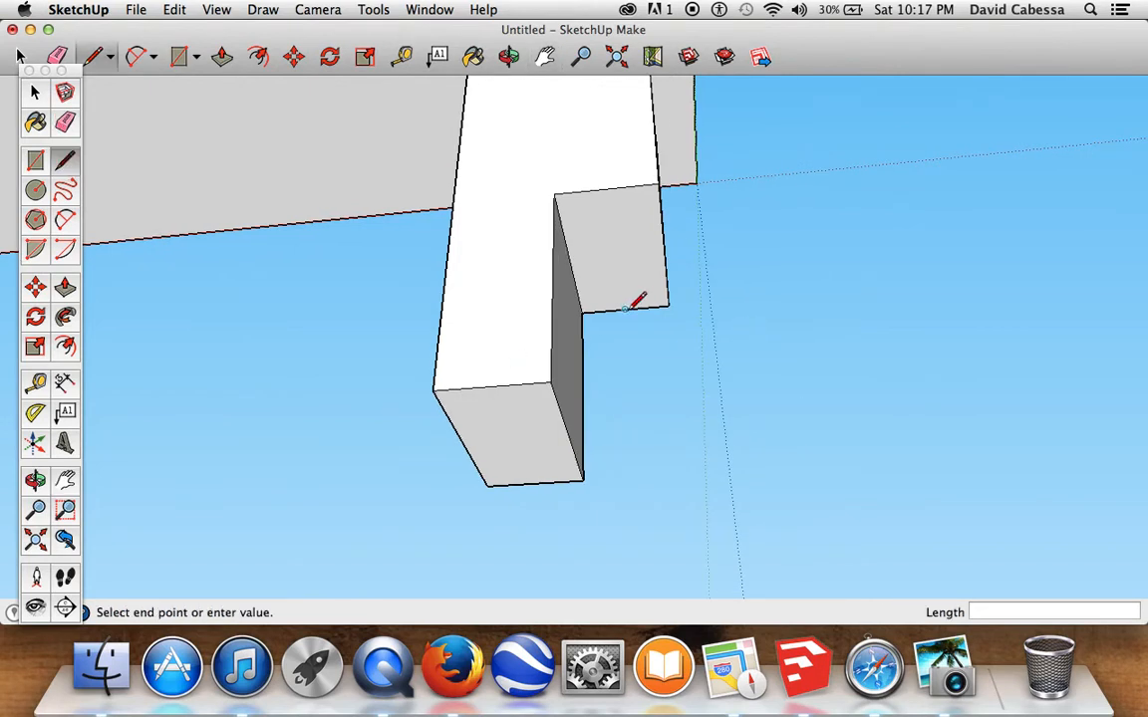
left_click(607, 189)
Pull the inner split portion of the recessed end face on the leg diagonally opposite the origin out 2' 7 1/16"
scroll(589, 261, "down", 10)
scroll(589, 261, "up", 3)
scroll(588, 261, "down", 2)
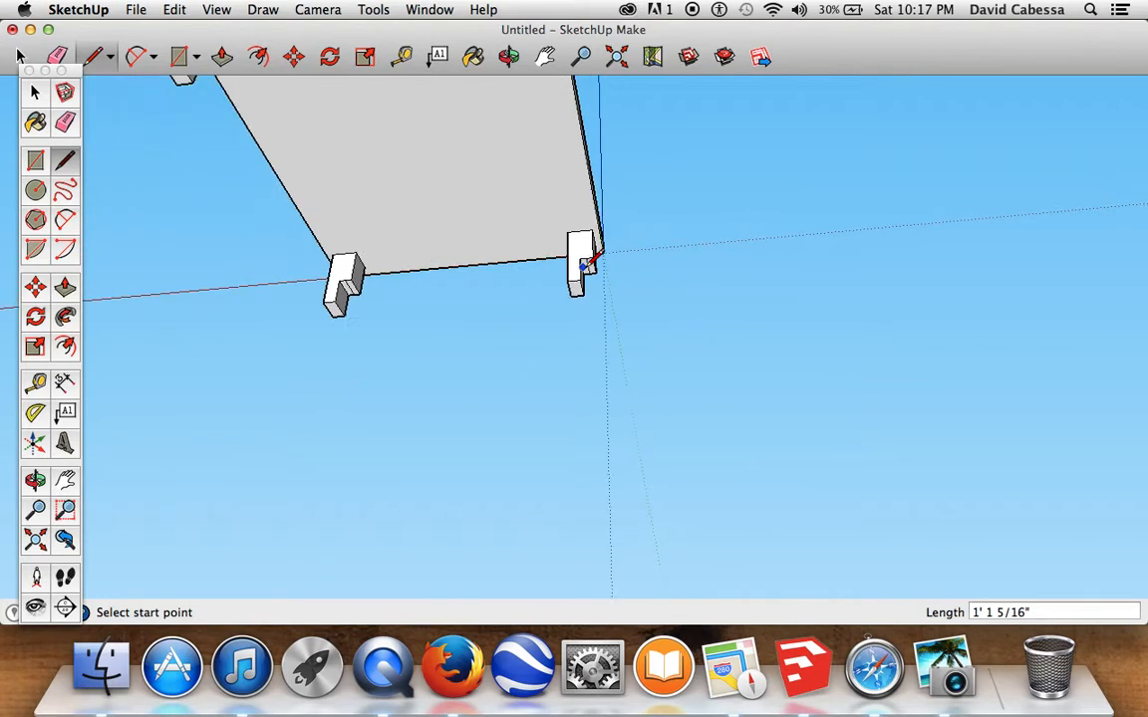
scroll(589, 261, "down", 3)
left_click(545, 57)
scroll(692, 405, "down", 3)
left_click_drag(692, 404, 509, 234)
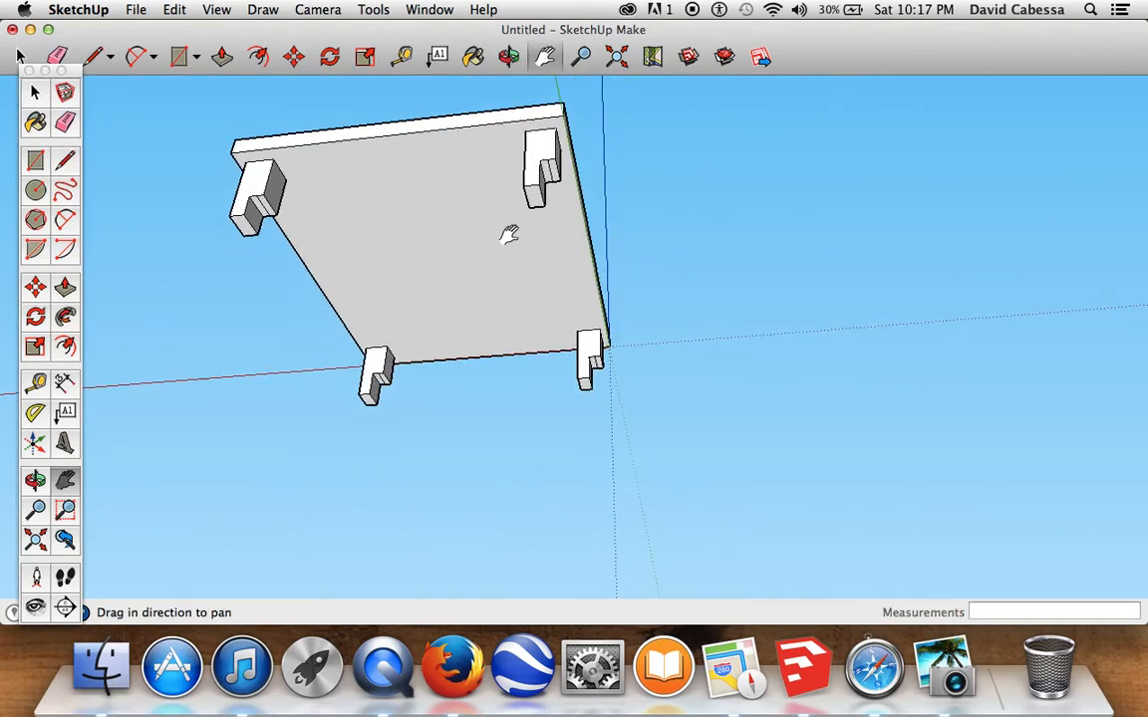
left_click(49, 126)
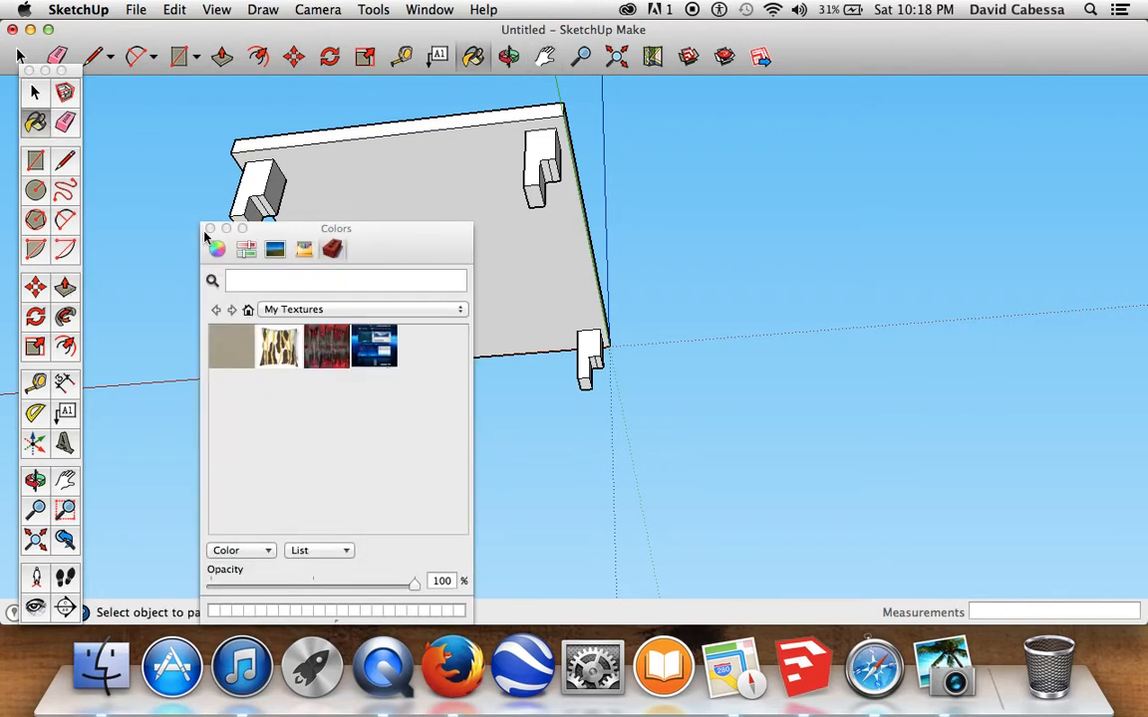
left_click(209, 228)
left_click(66, 290)
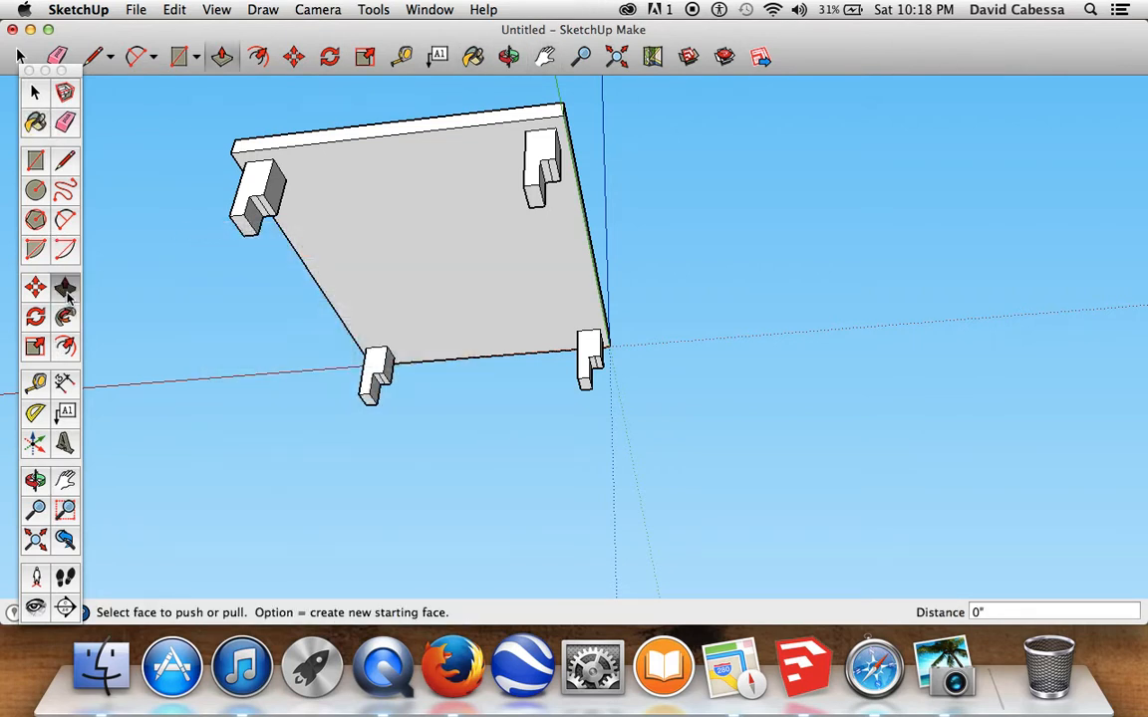
left_click(257, 214)
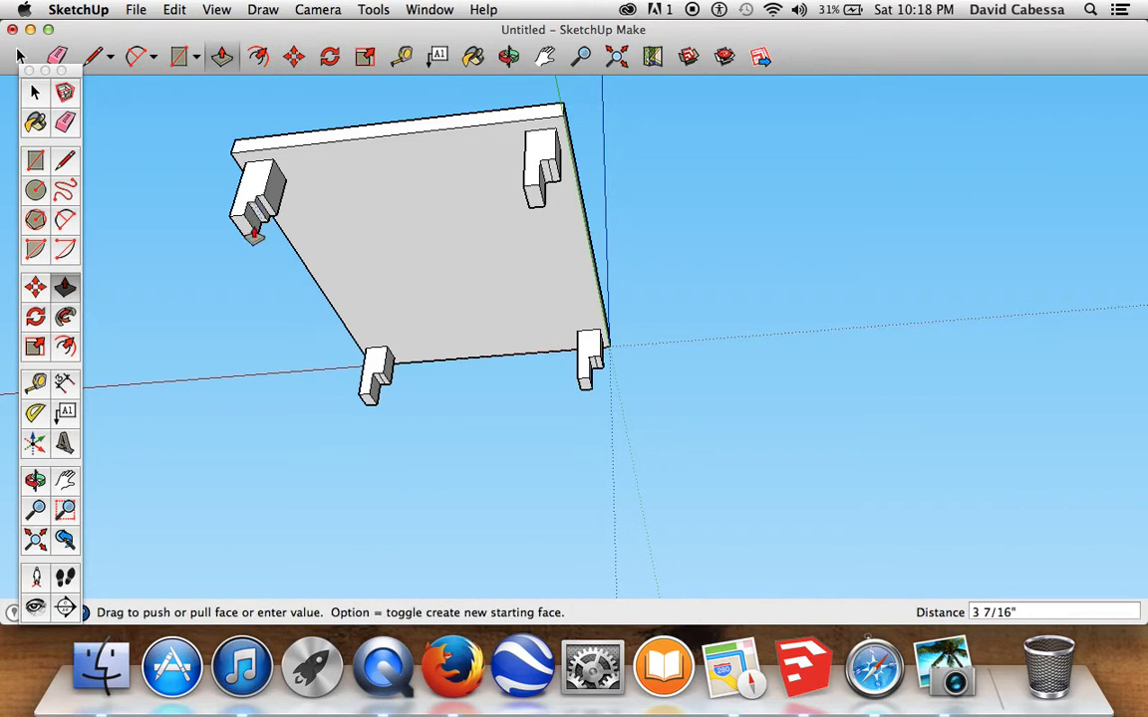
left_click(247, 271)
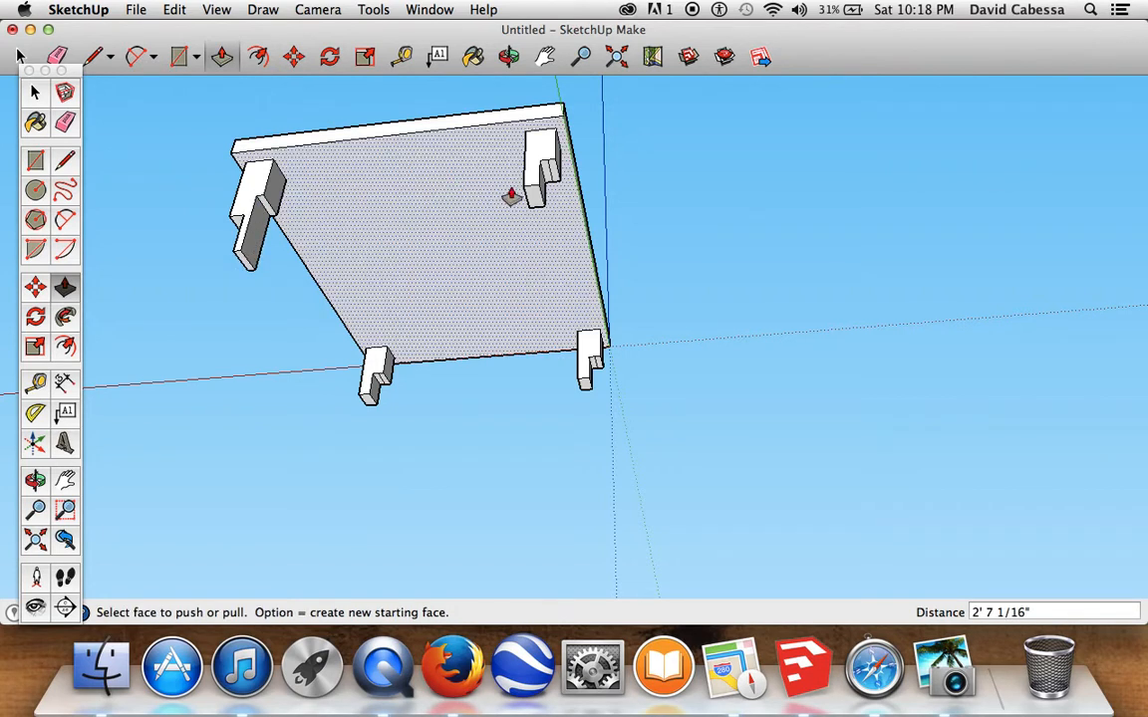
Extrude the matching split end faces of the other three legs outward by the same distance
left_click(545, 175)
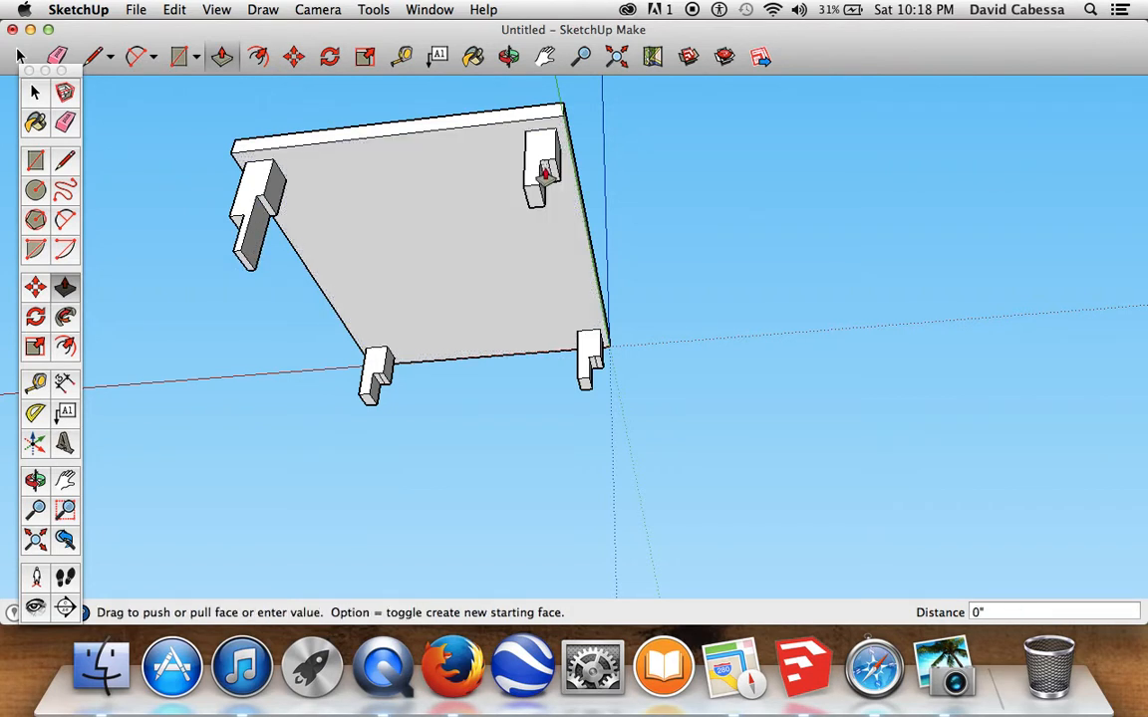
left_click(543, 166)
left_click(379, 386)
left_click(376, 419)
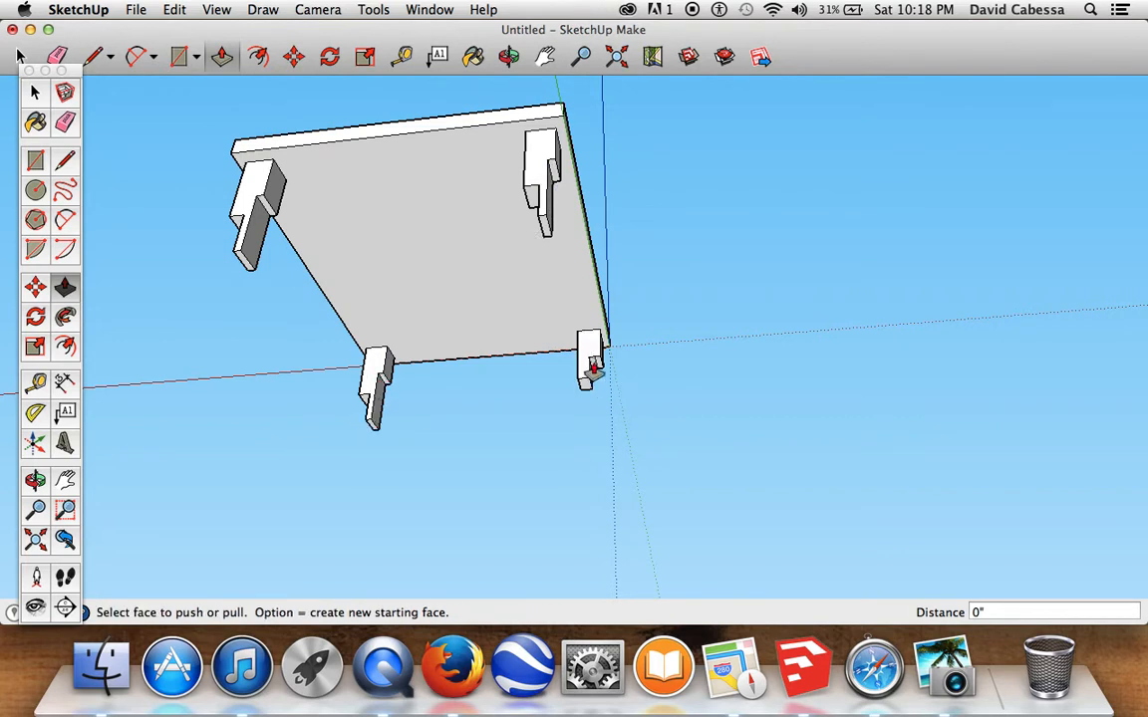
double_click(594, 368)
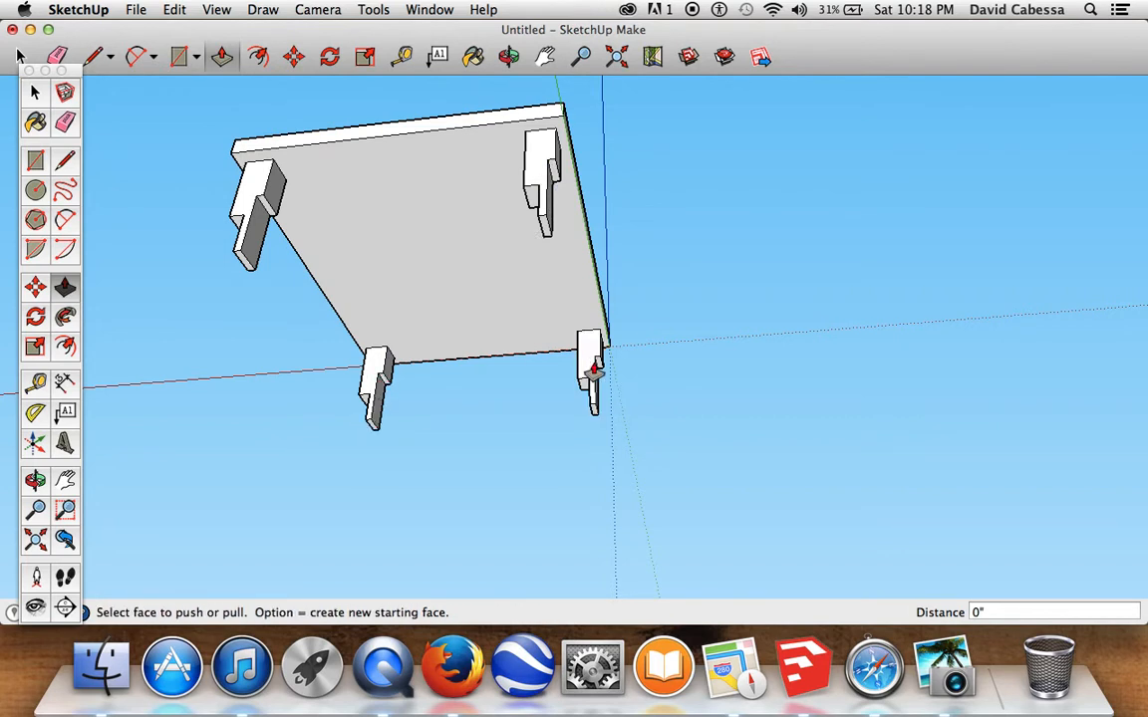
Offset the tabletop's outline outward to form a border that overhangs the slab on all sides
left_click(508, 57)
left_click_drag(512, 193, 713, 502)
left_click_drag(461, 302, 220, 517)
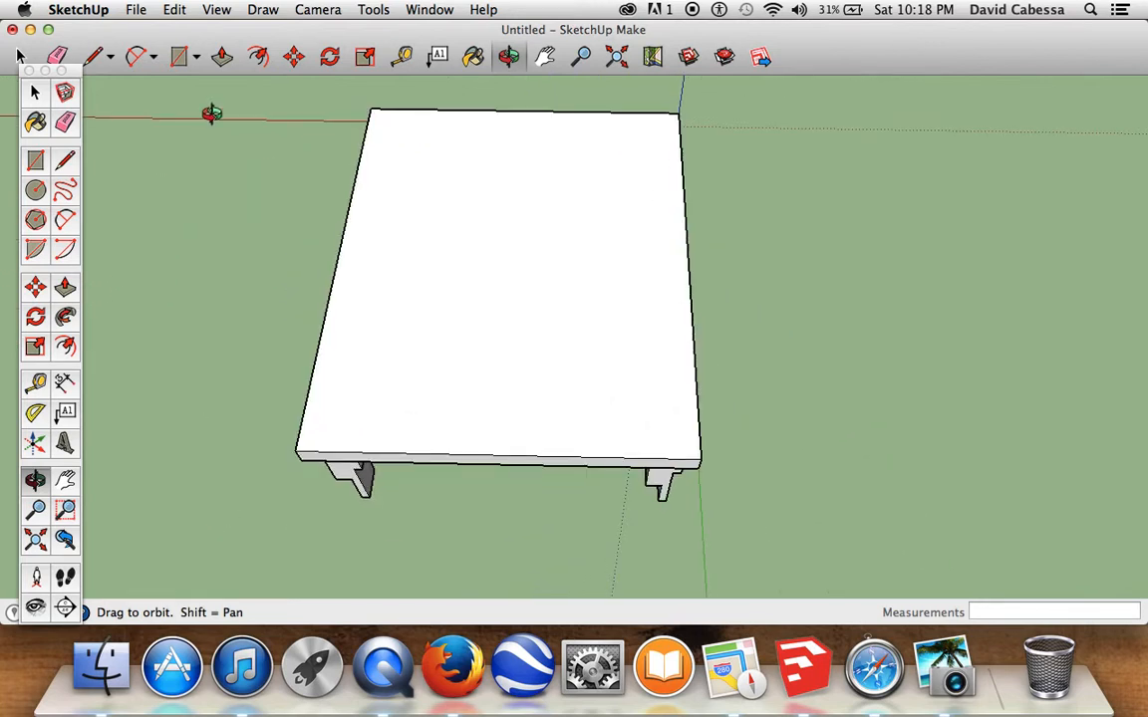
left_click(263, 55)
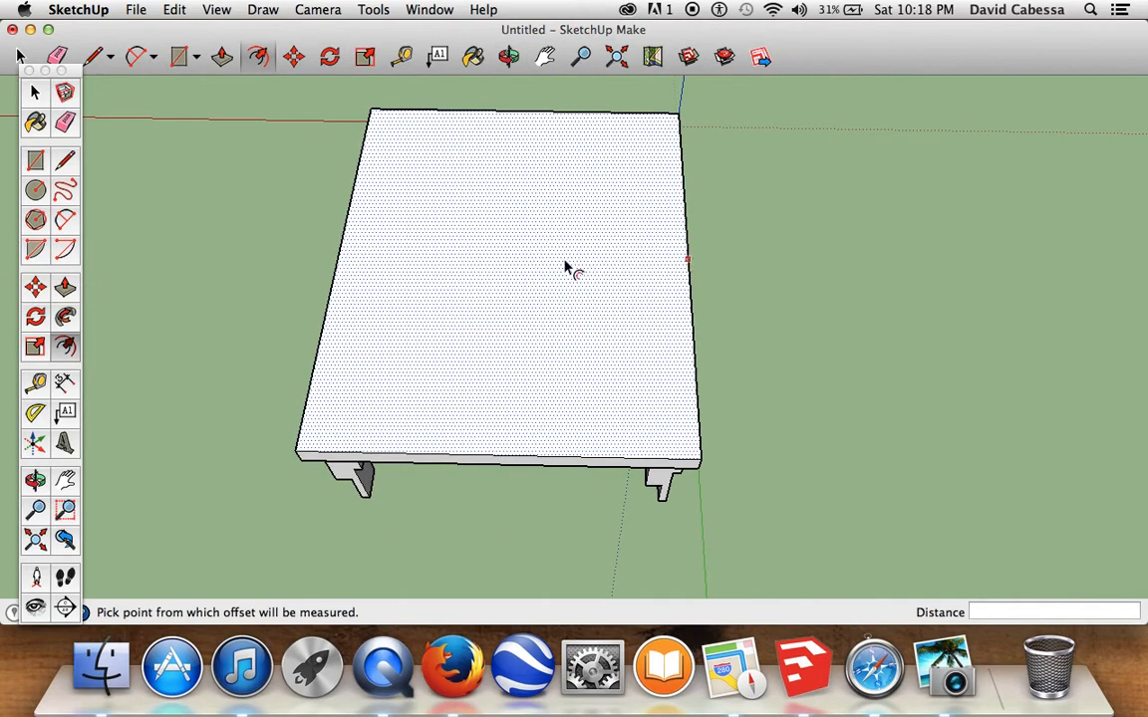
left_click(564, 267)
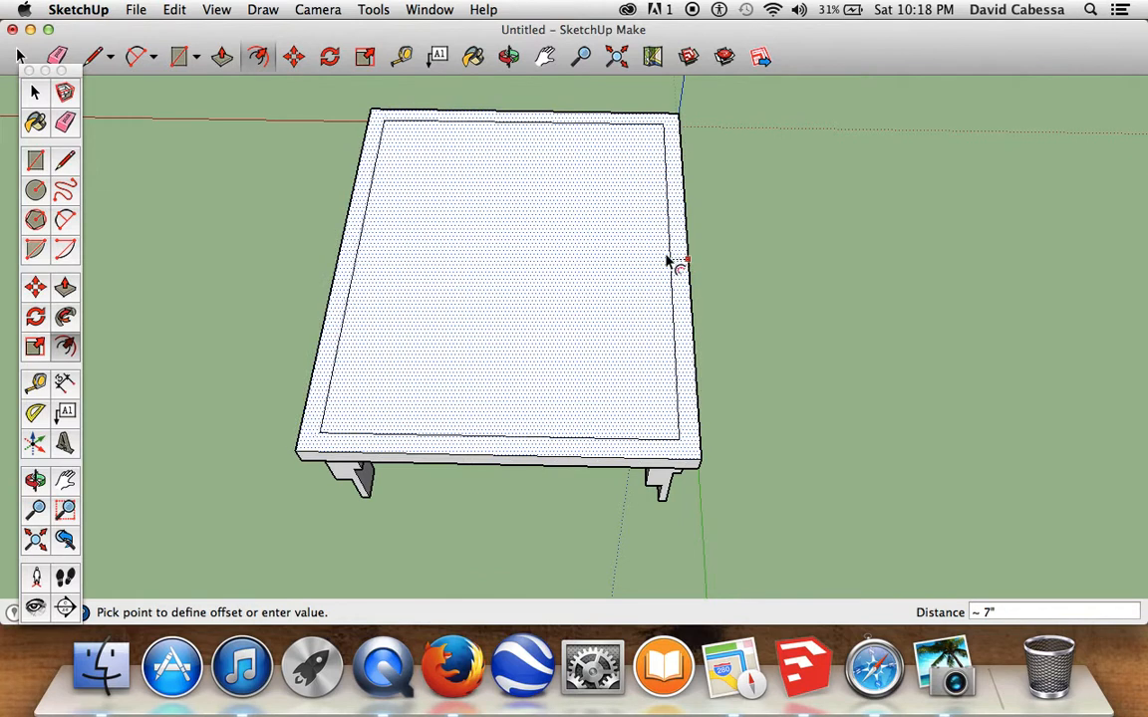
left_click(719, 264)
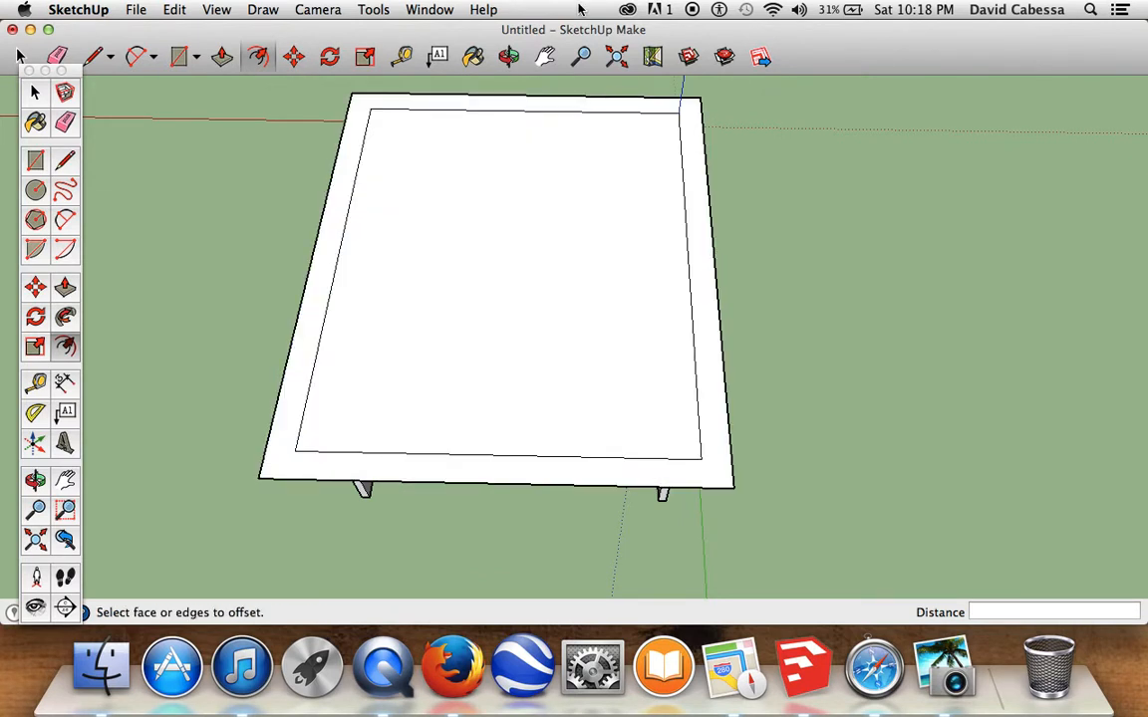
Push the inner panel of the tabletop down with Push/Pull so it is recessed within the border
left_click(508, 55)
left_click_drag(495, 320, 501, 377)
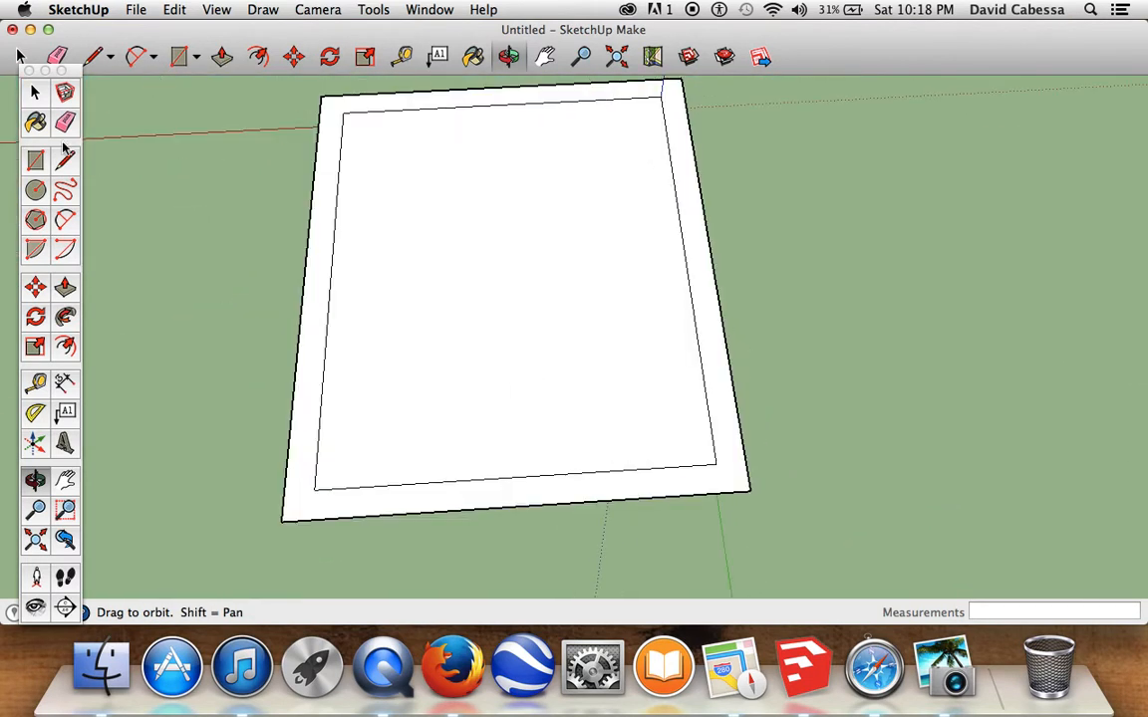
left_click(221, 56)
left_click_drag(548, 287, 327, 197)
Paint the tabletop border with the blue Translucent material and the recessed panel with the dark green Translucent material
left_click(508, 56)
scroll(327, 247, "up", 3)
scroll(328, 246, "up", 2)
mouse_move(327, 246)
left_mouse_down()
mouse_move(146, 261)
mouse_move(212, 272)
mouse_move(372, 332)
mouse_move(479, 436)
mouse_move(325, 153)
mouse_move(706, 130)
mouse_move(691, 200)
mouse_move(618, 359)
mouse_move(610, 187)
mouse_move(618, 275)
mouse_move(761, 282)
mouse_move(653, 423)
left_mouse_up()
scroll(372, 332, "down", 5)
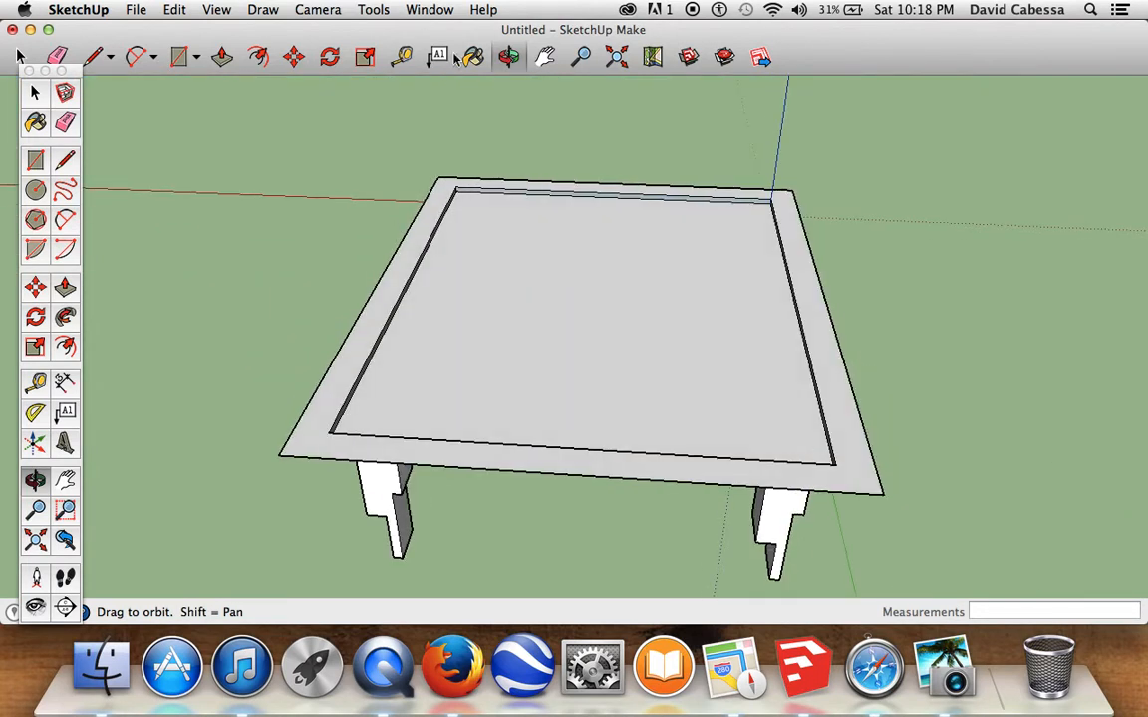
left_click(473, 56)
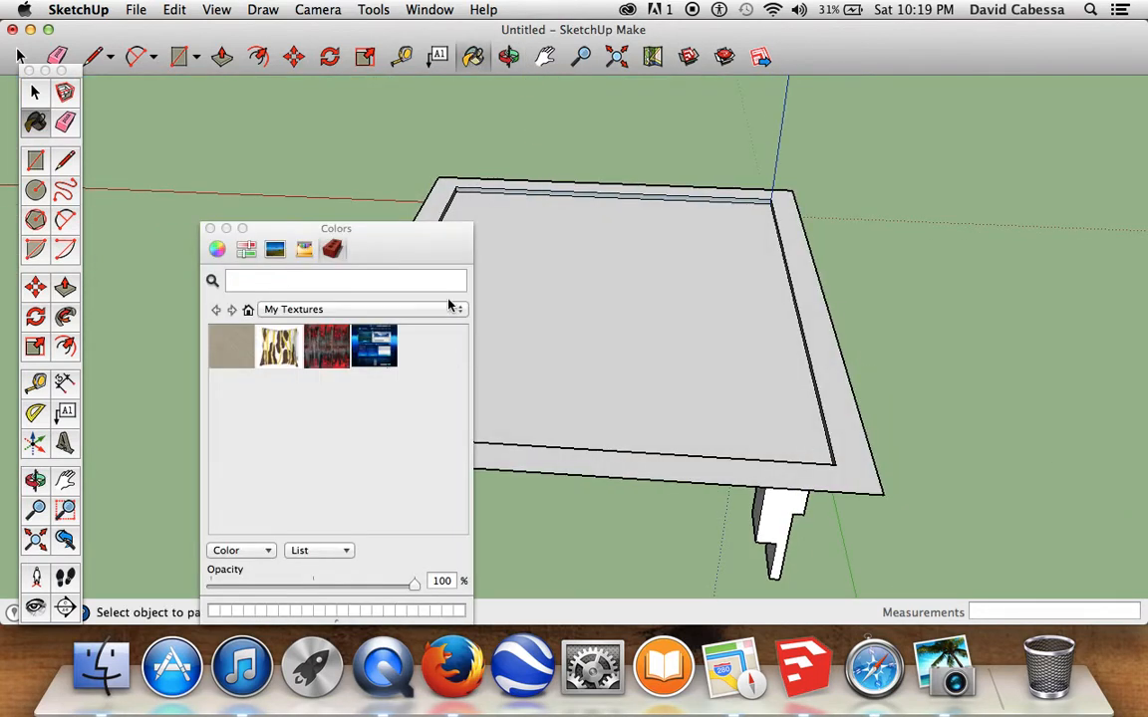
left_click(418, 309)
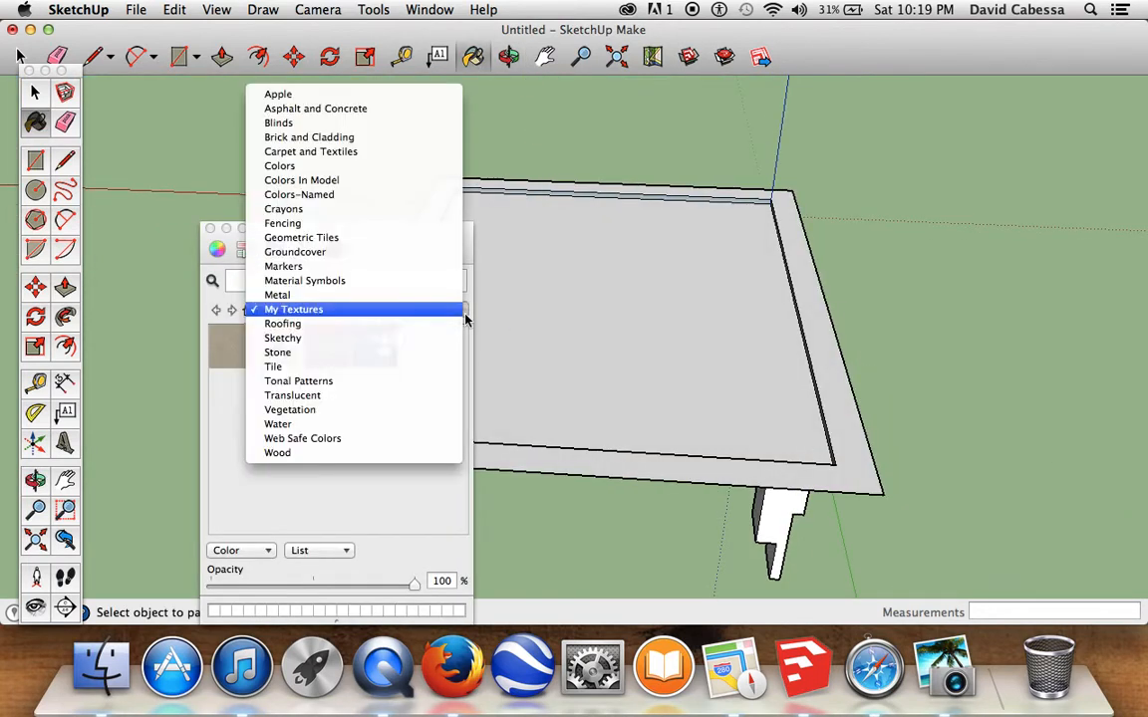
left_click(368, 396)
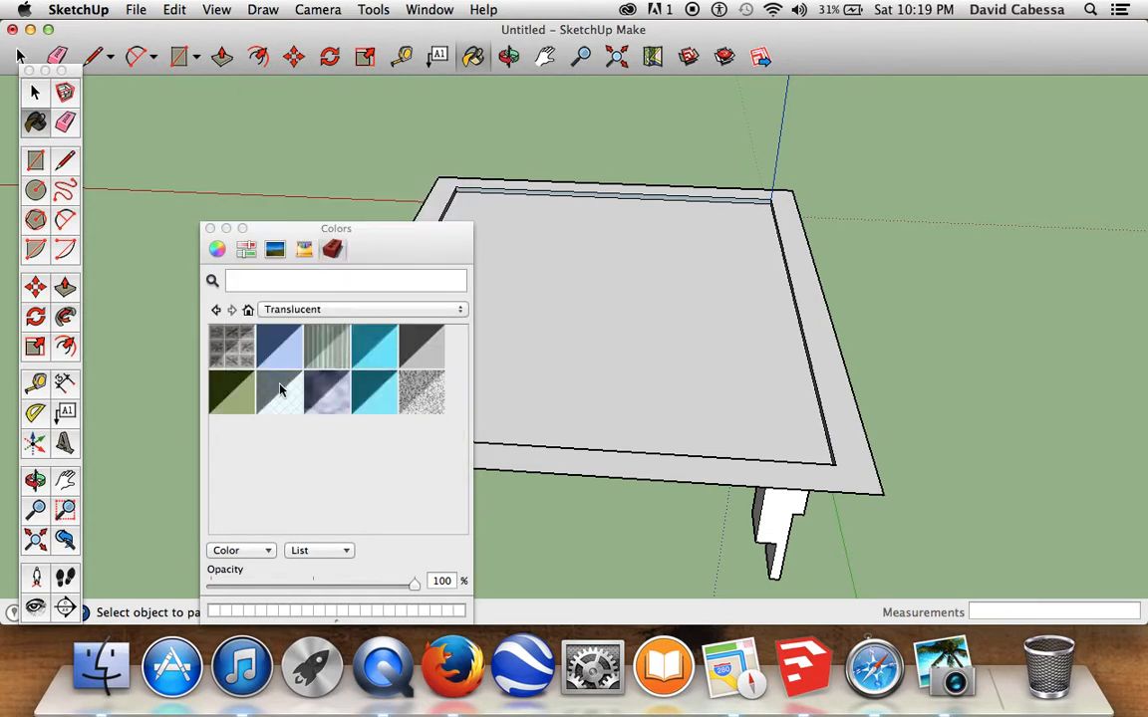
left_click(280, 367)
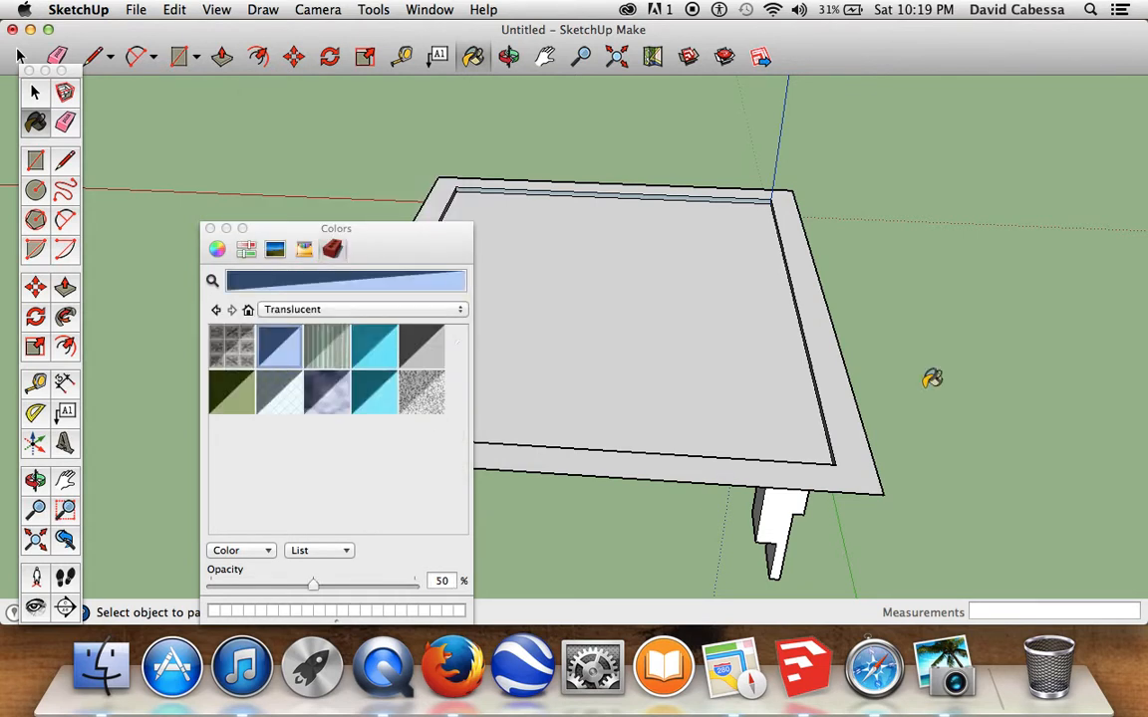
left_click(847, 429)
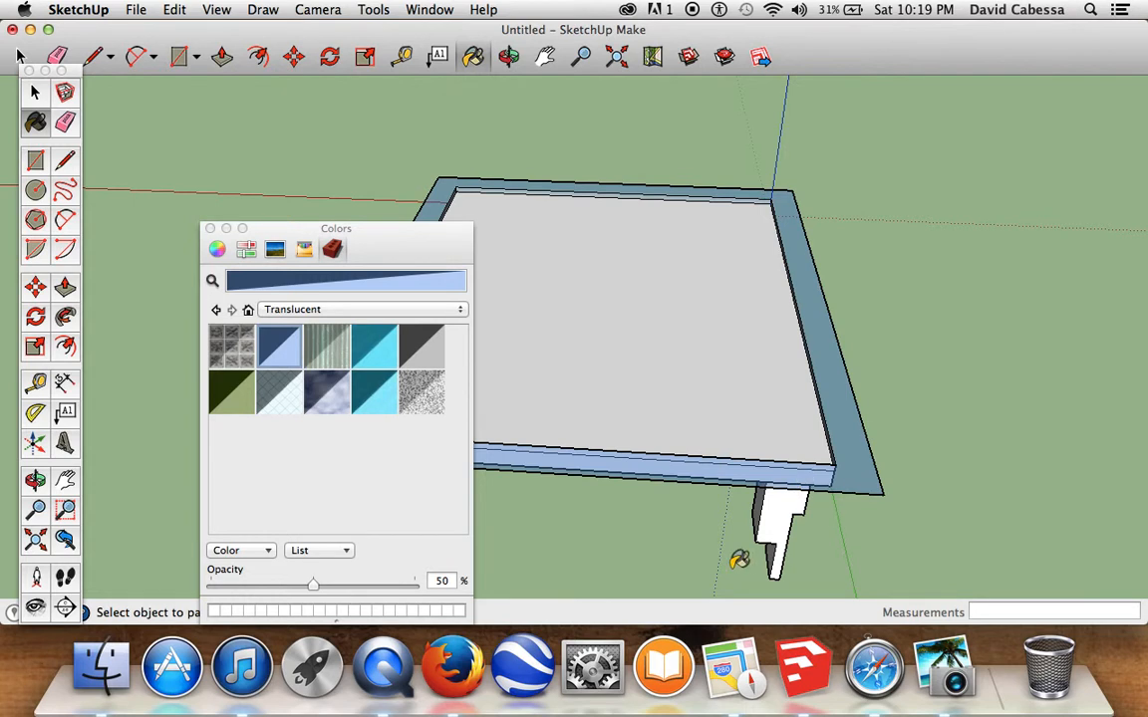
left_click(244, 386)
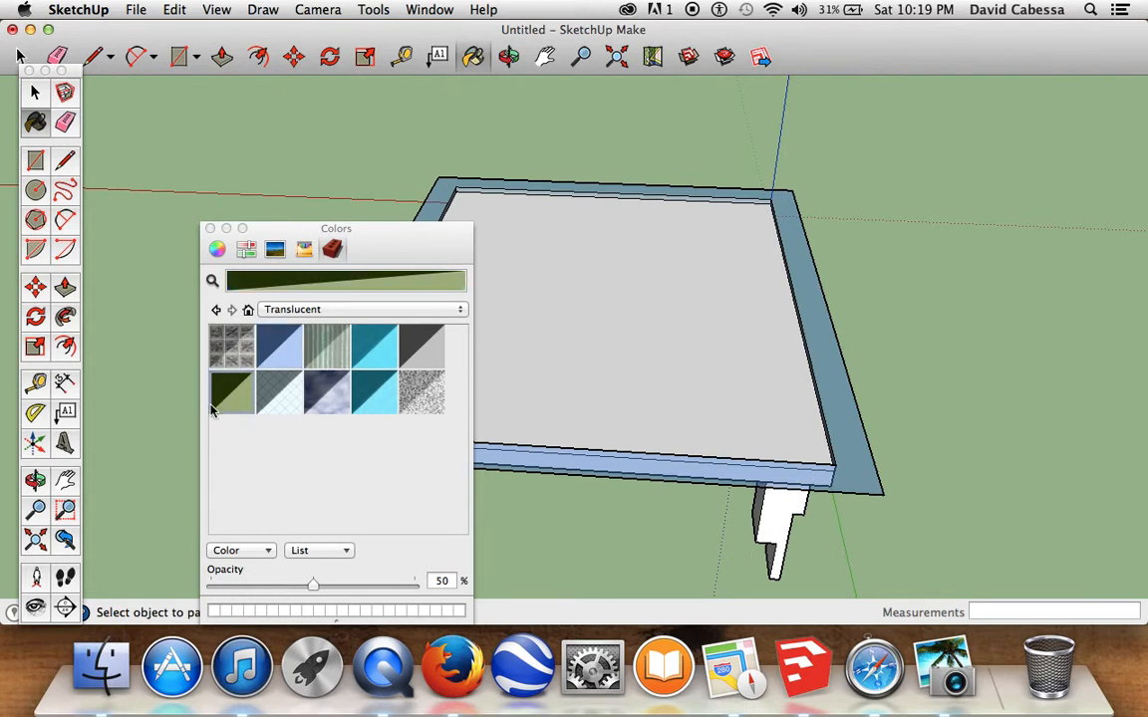
left_click(645, 324)
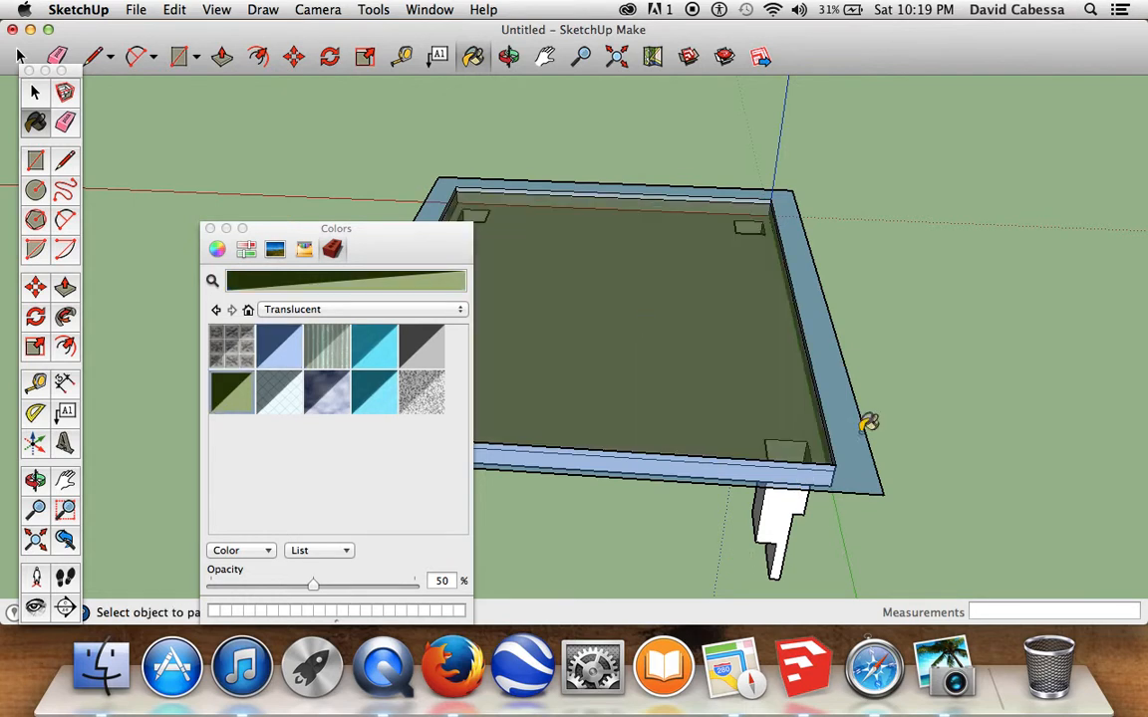
Fill the inner rim and all connected unpainted faces, including the legs, with the blue Translucent material
left_click(546, 57)
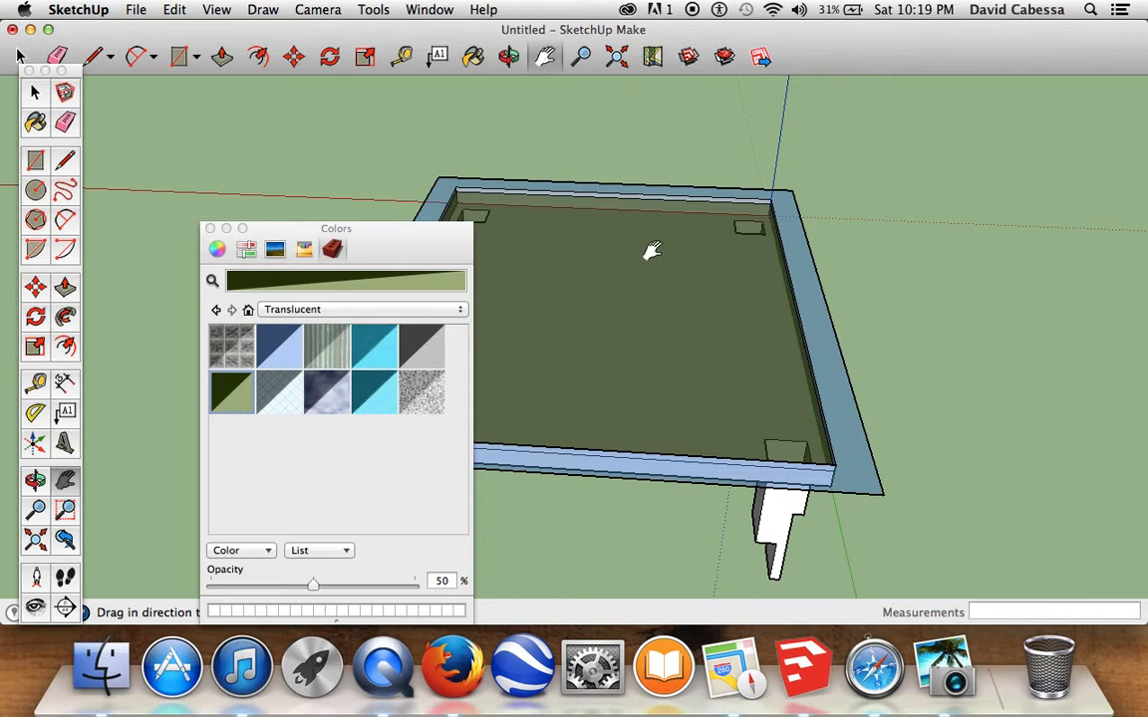
left_click_drag(784, 341, 943, 405)
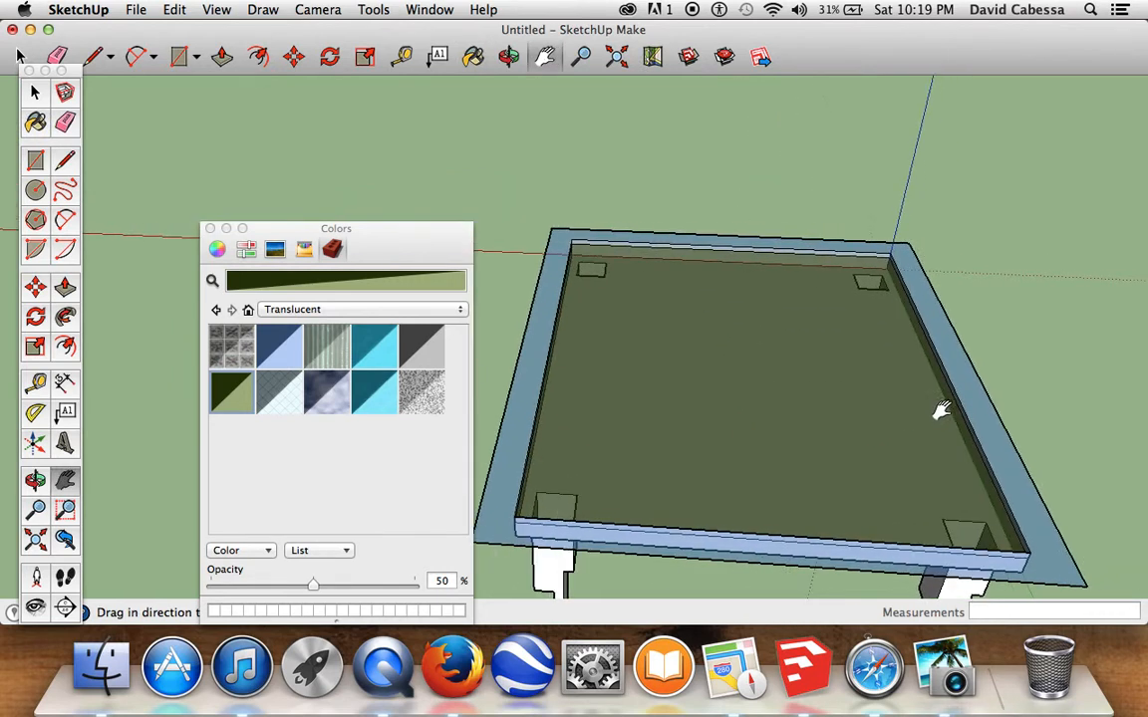
left_click(279, 346)
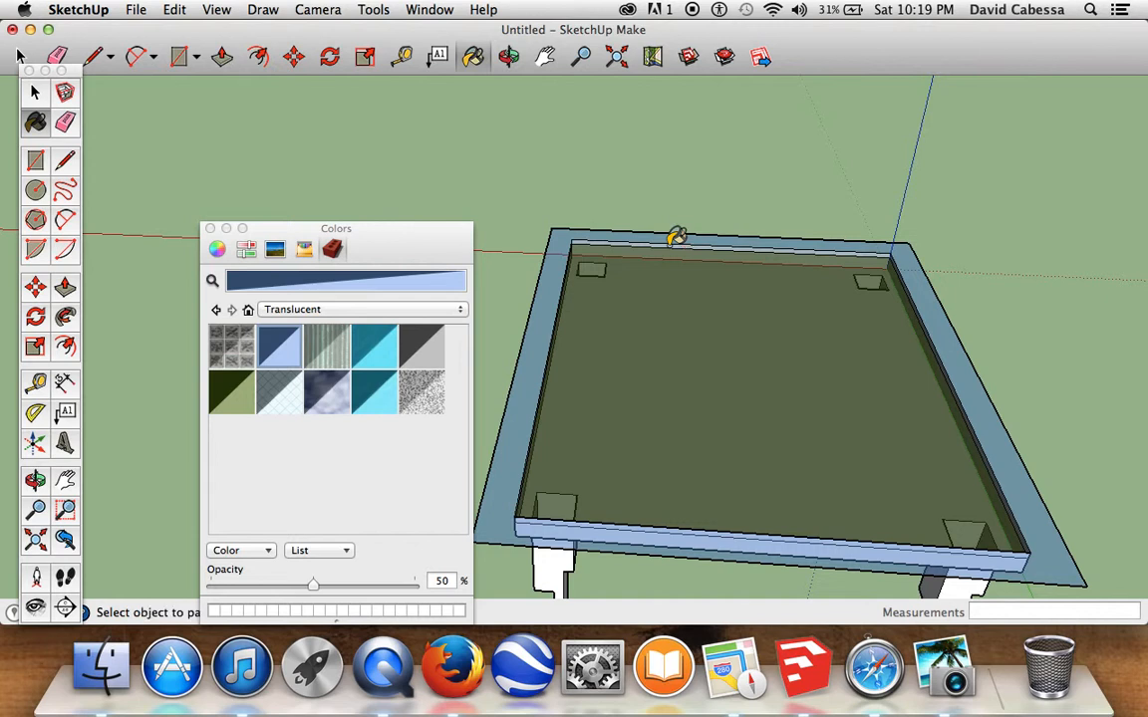
scroll(677, 237, "up", 10)
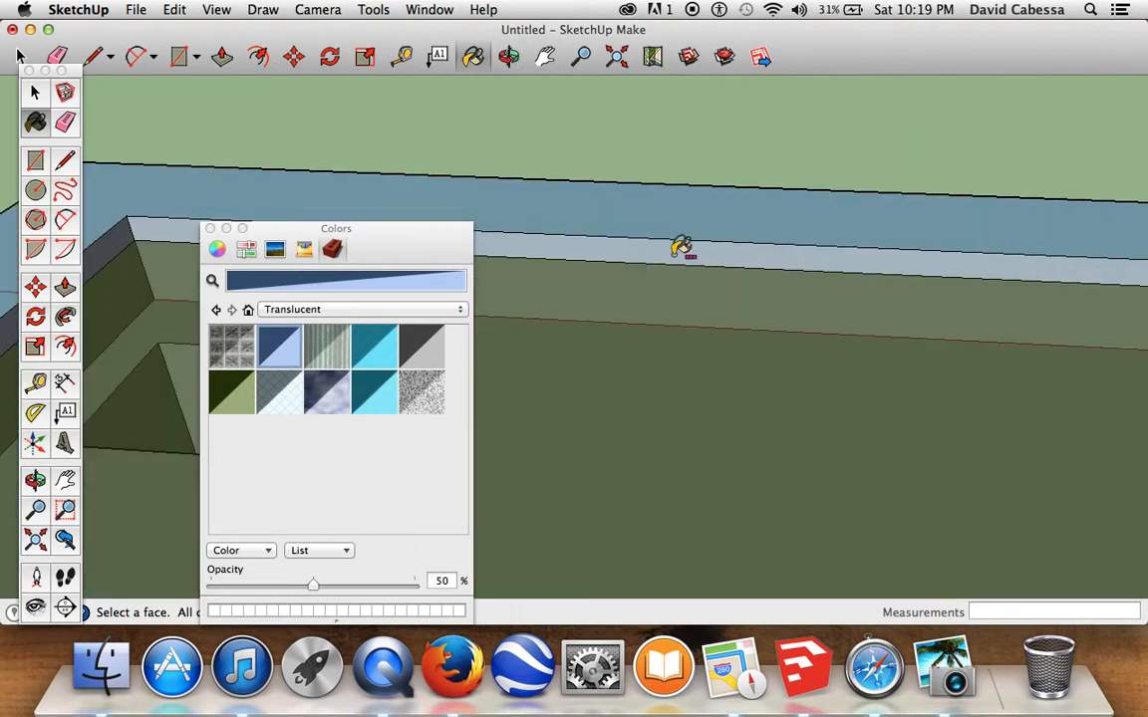
left_click(678, 251)
scroll(678, 248, "down", 10)
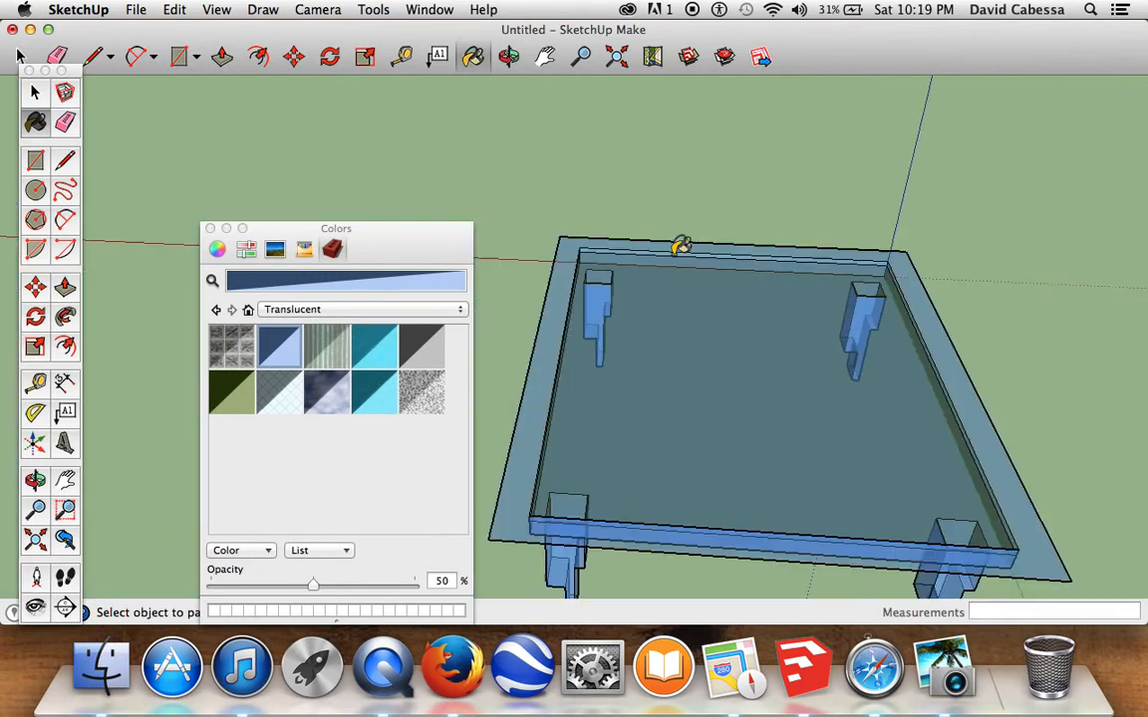
Repaint the blue legs and the connected blue faces with the dark green Translucent material
scroll(678, 247, "up", 6)
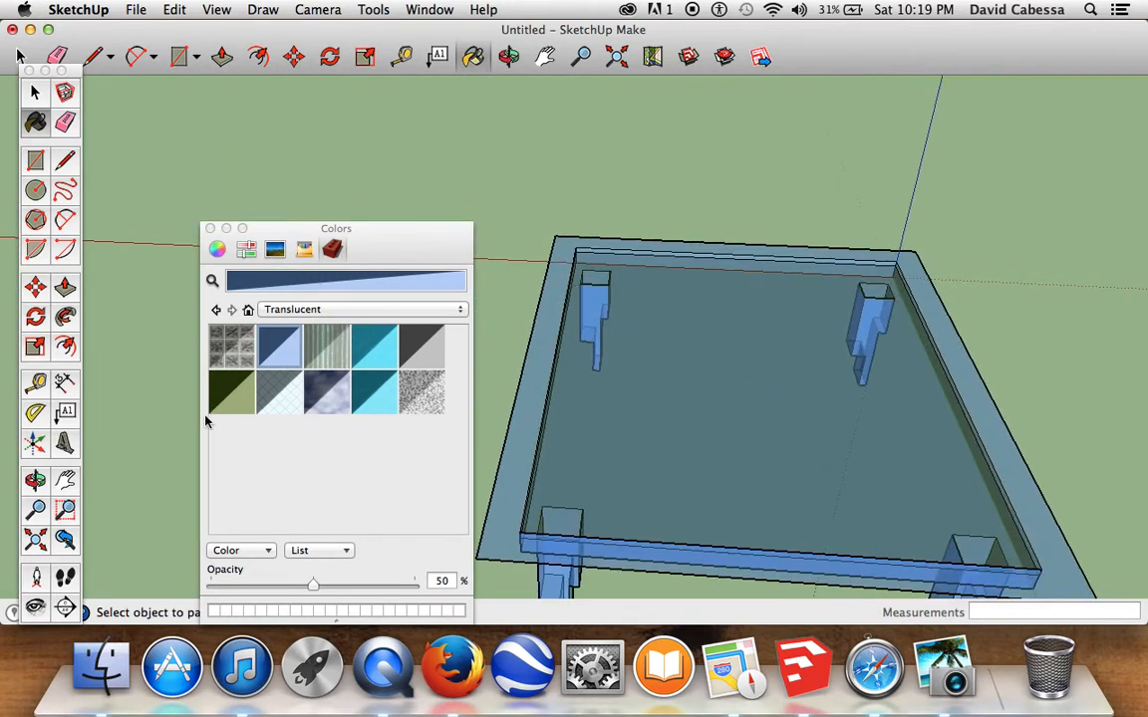
left_click(232, 390)
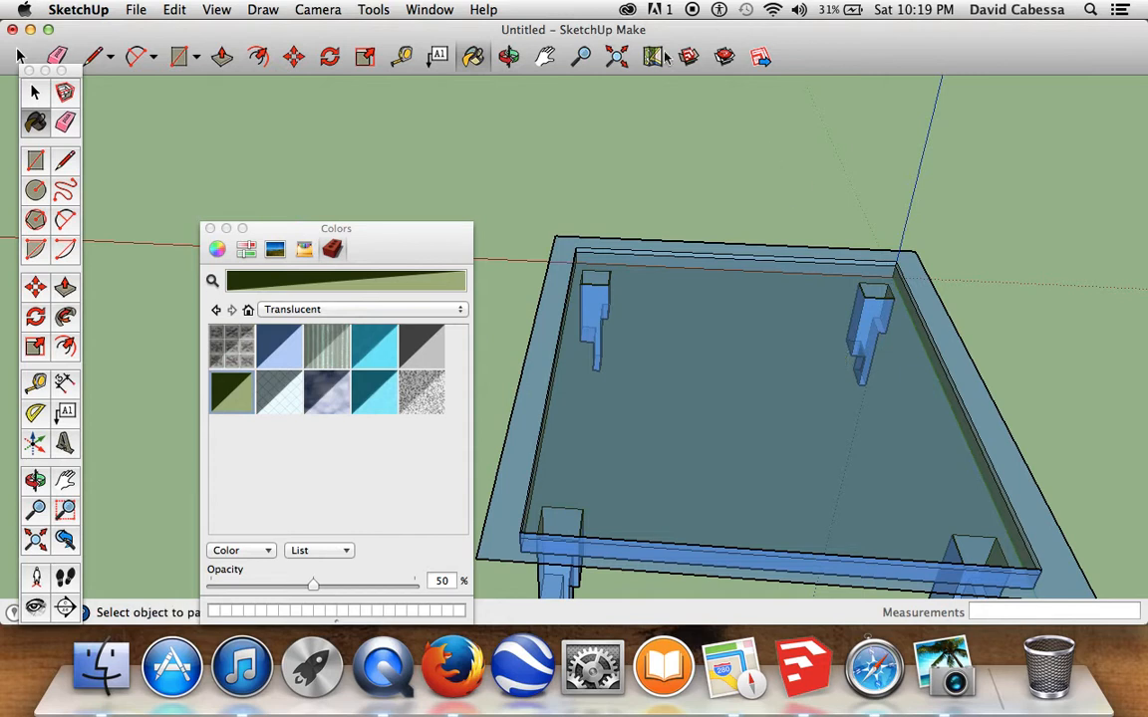
left_click(510, 55)
left_click_drag(615, 315, 859, 107)
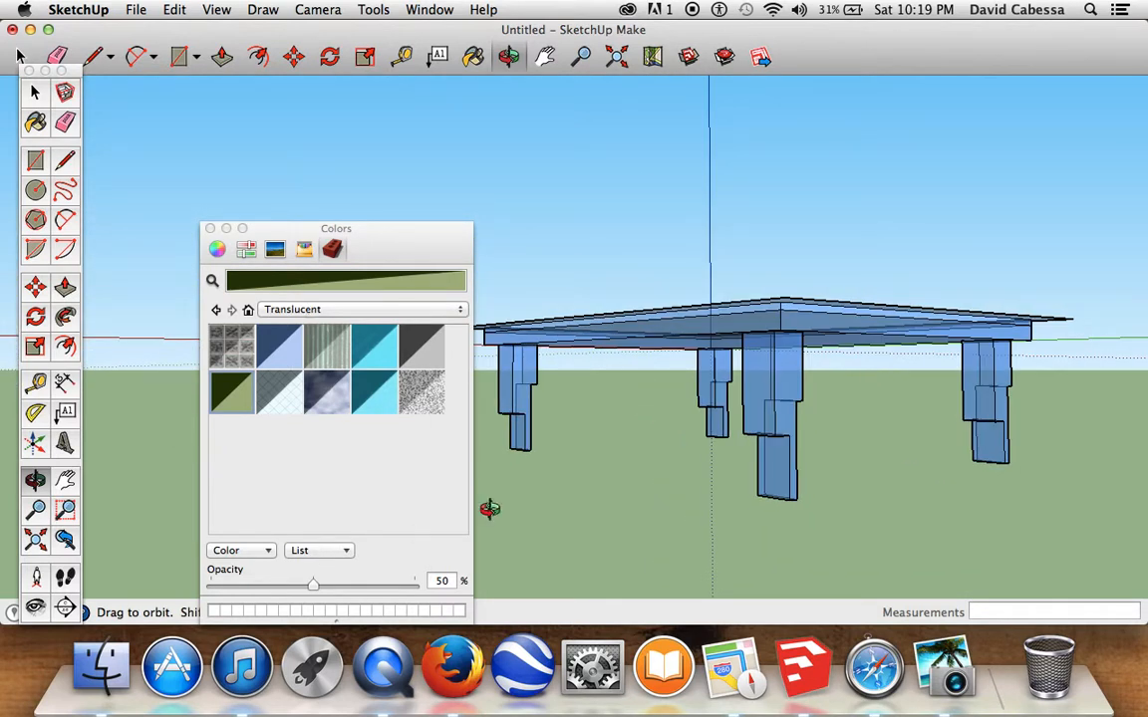
left_click(473, 56)
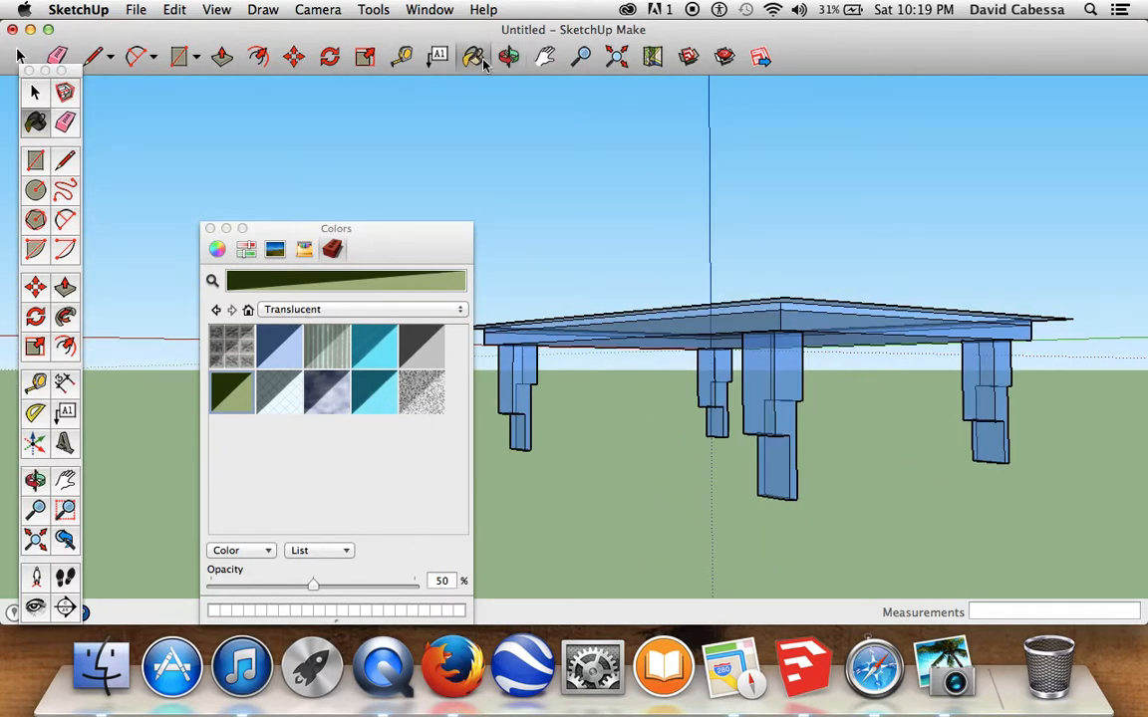
left_click(798, 379)
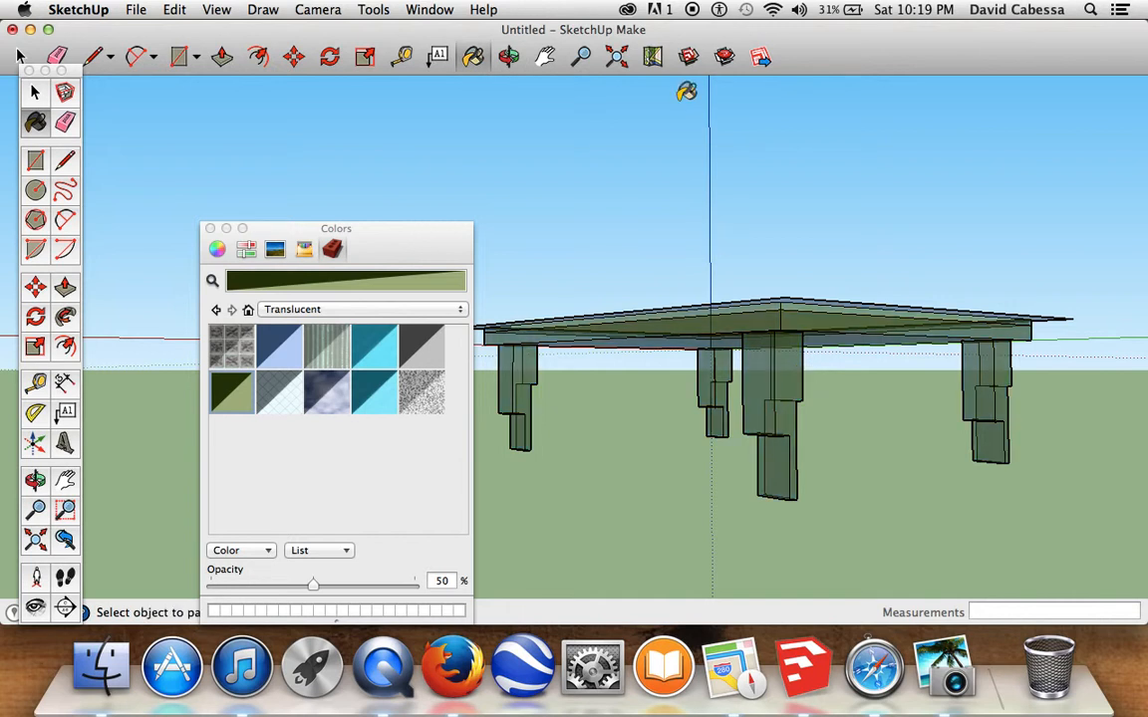
Examine the painted table's border, recessed panel and legs from above, and move the Colors window clear of the tabletop
left_click(511, 57)
left_click_drag(789, 230, 704, 452)
scroll(705, 451, "down", 3)
scroll(705, 452, "up", 4)
scroll(705, 451, "down", 3)
scroll(705, 451, "up", 5)
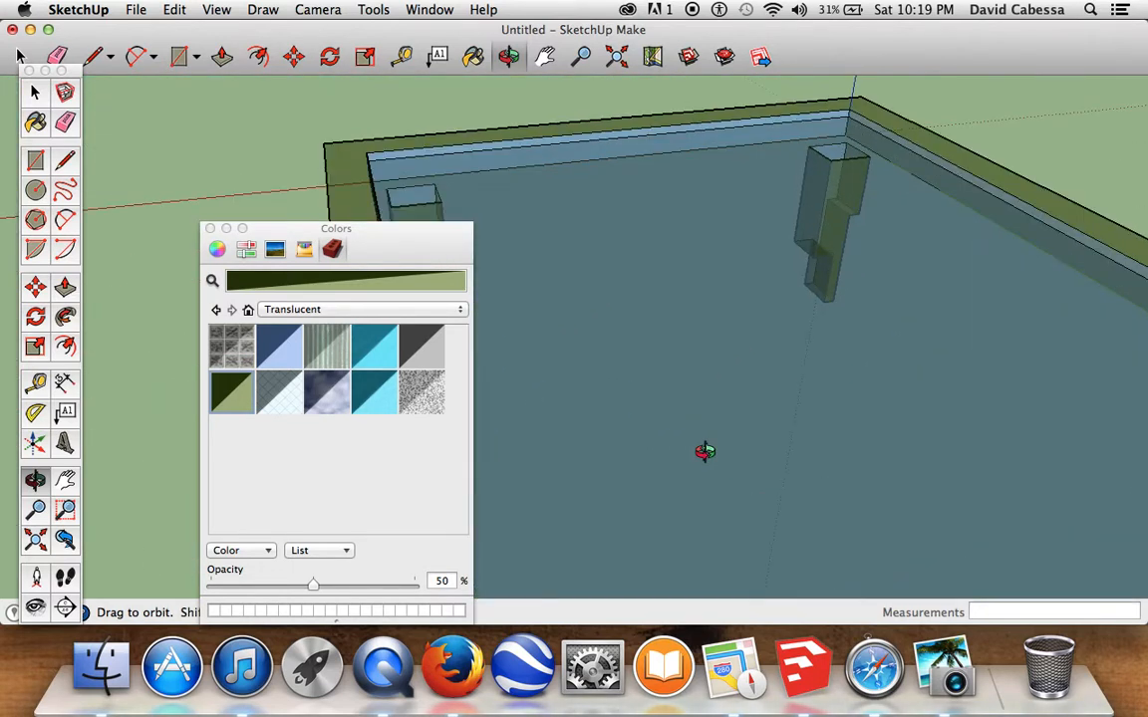
scroll(704, 451, "down", 2)
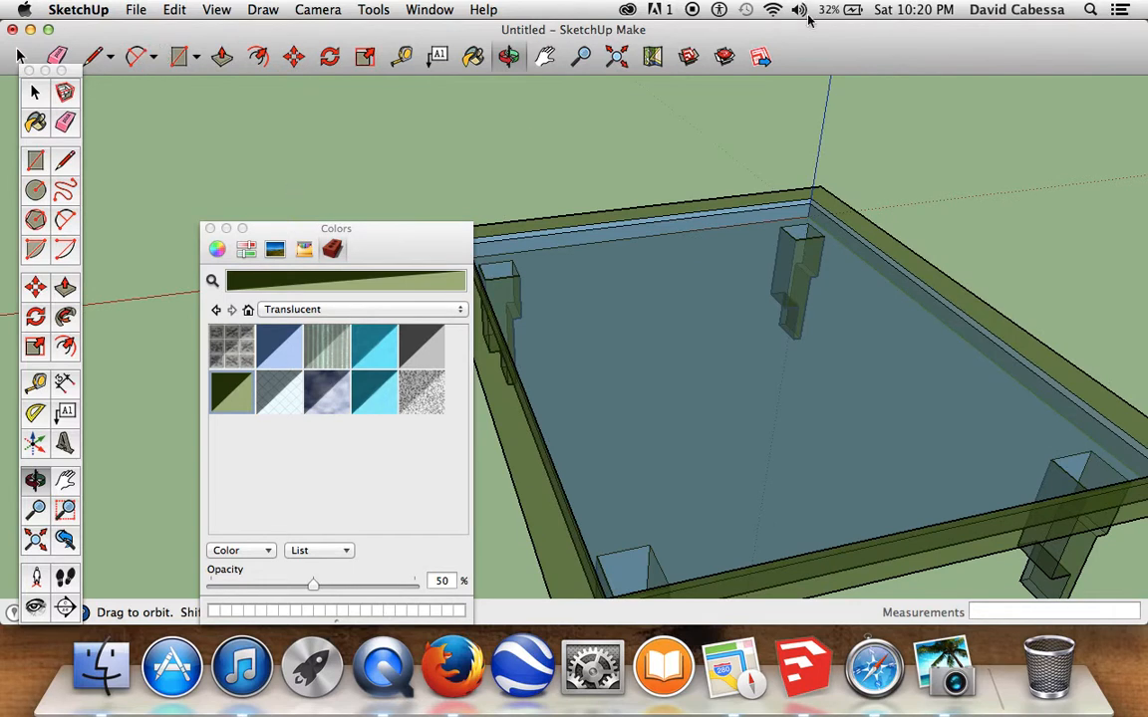
left_click_drag(401, 261, 447, 361)
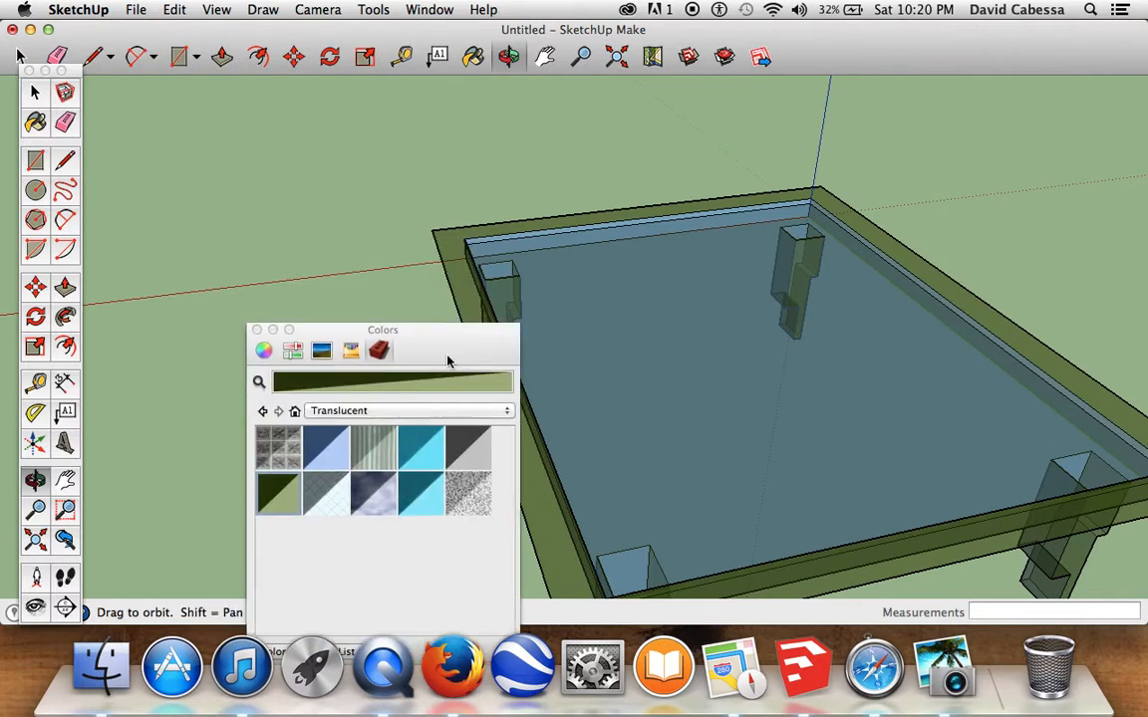
Close the Colors window to clear the view of the painted table
left_click(257, 331)
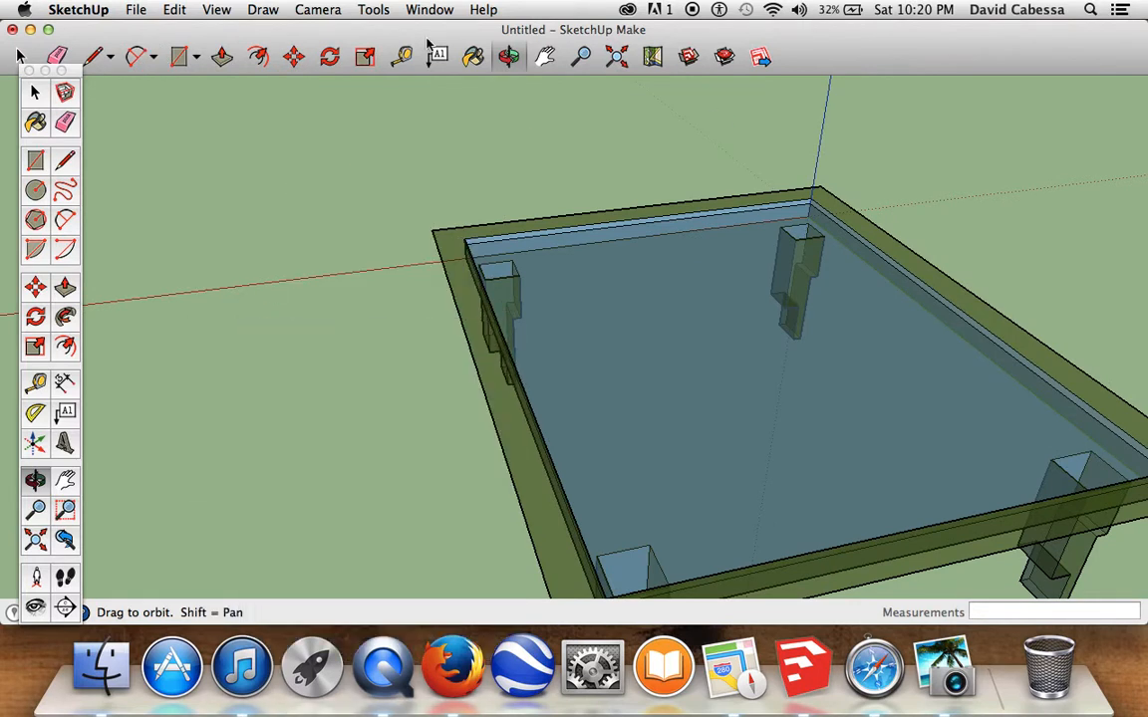
left_click(169, 10)
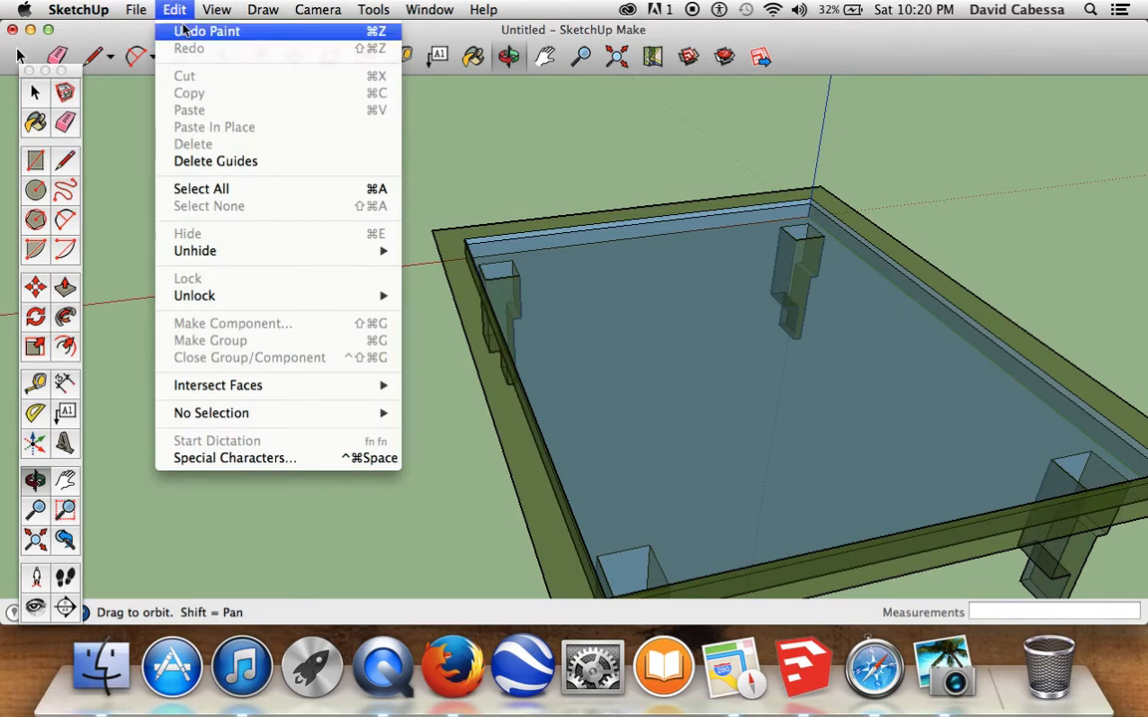
mouse_move(216, 10)
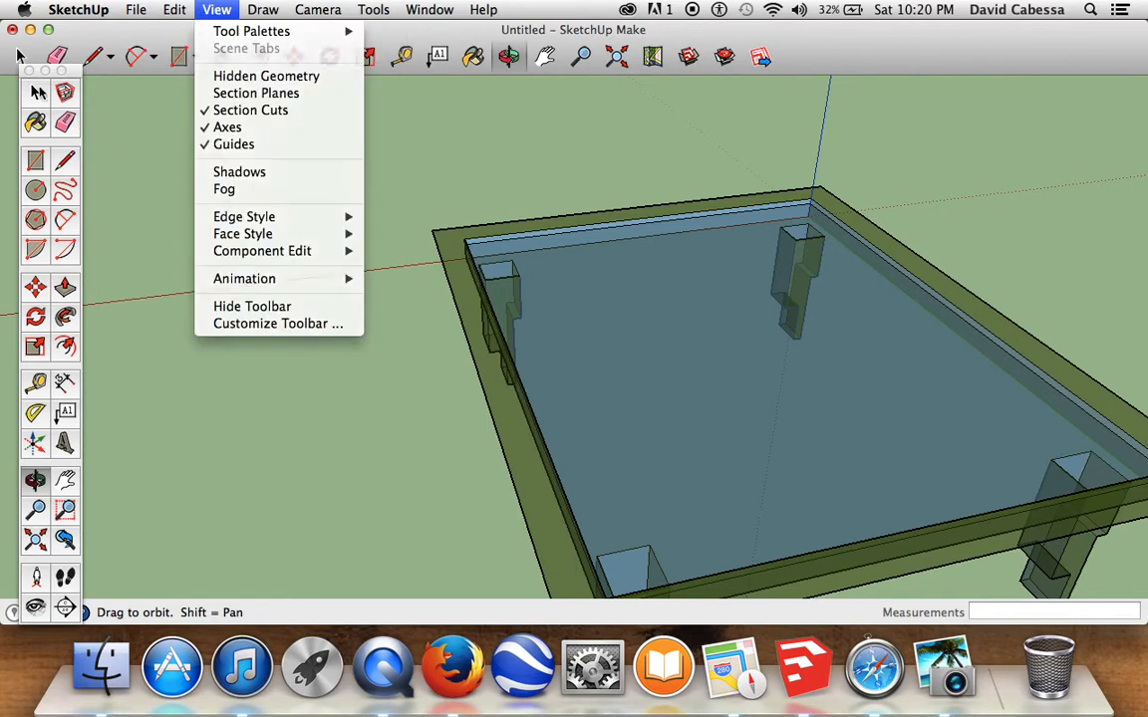
Select the entire table, including its top, border and four legs, and make it a single group
left_click(40, 87)
left_click(34, 93)
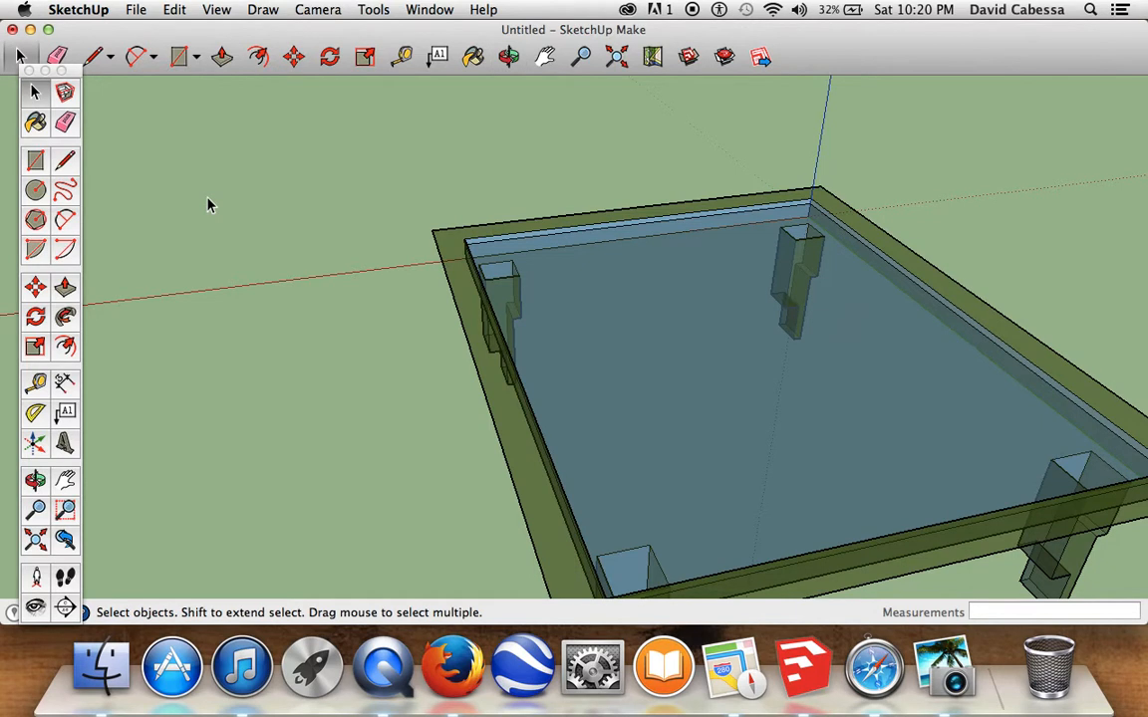
scroll(210, 204, "down", 3)
left_click_drag(252, 188, 873, 498)
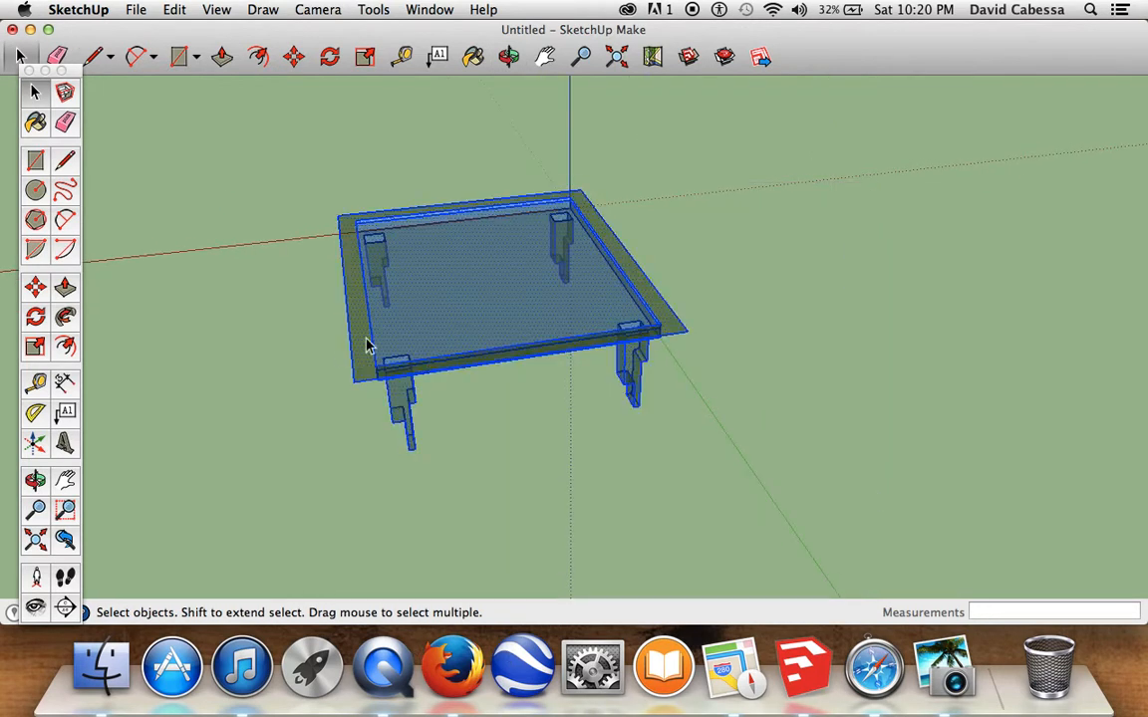
left_click(509, 56)
left_click_drag(282, 285, 241, 264)
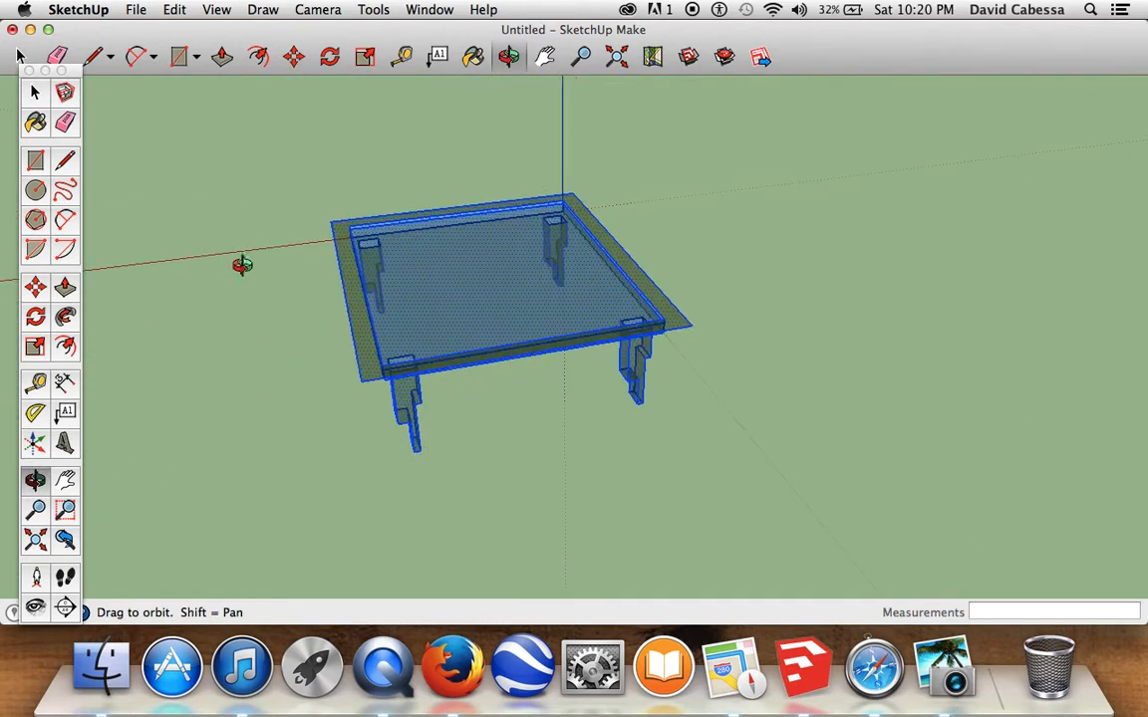
left_click(218, 9)
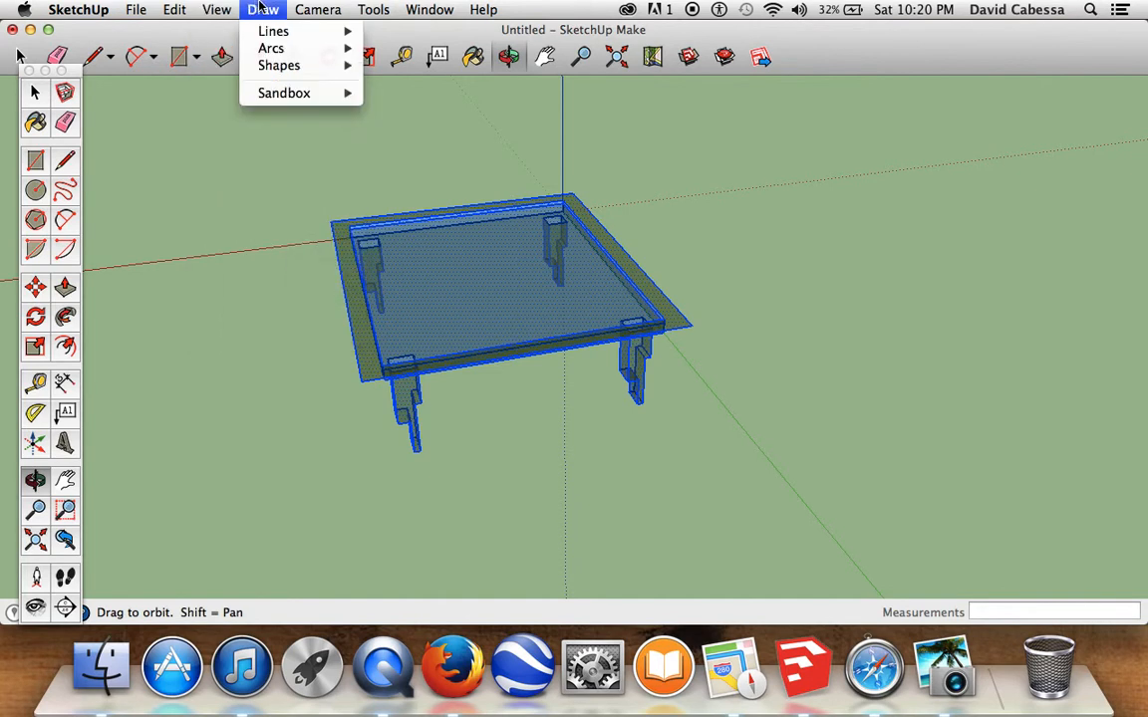
mouse_move(175, 10)
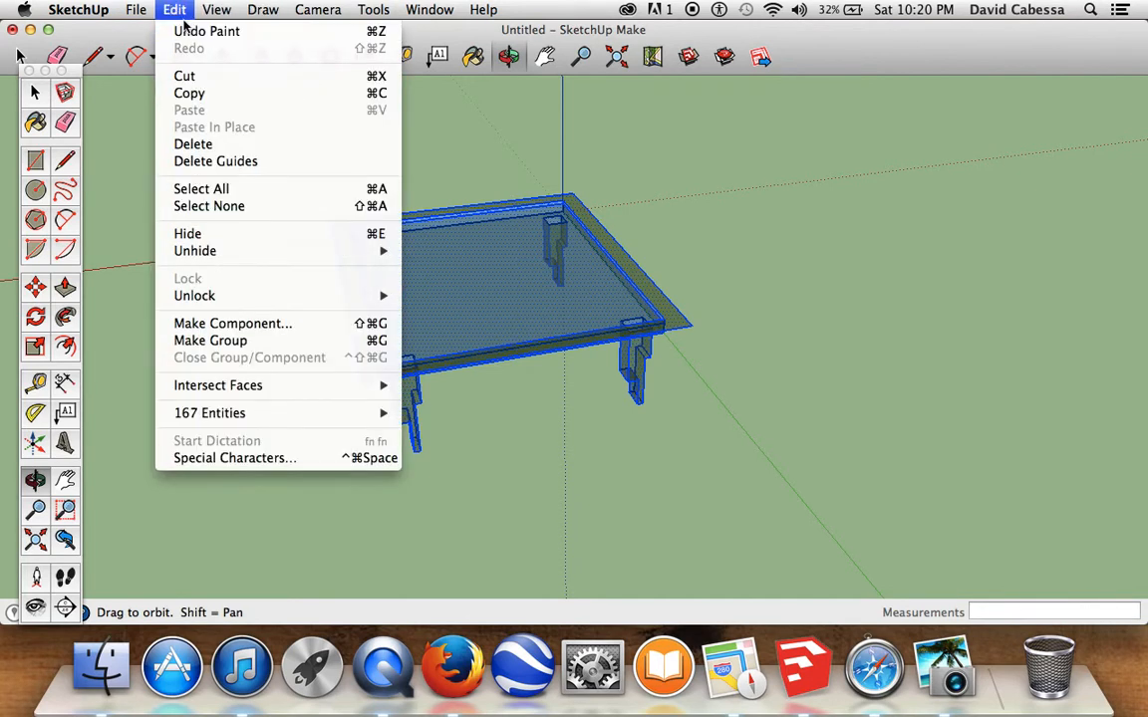
left_click(225, 340)
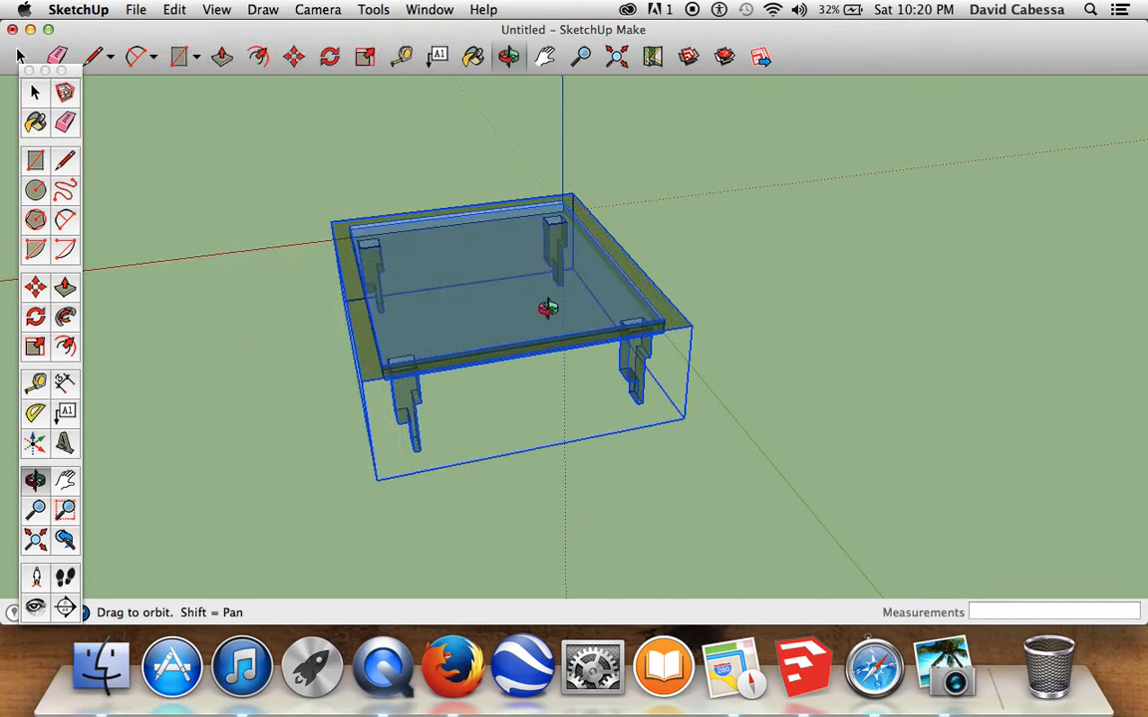
Scale the grouped table from opposite corners, first to -0.13 and then back up to a large, upright table
left_click(365, 56)
left_click_drag(333, 218, 337, 249)
left_click_drag(399, 345, 720, 495)
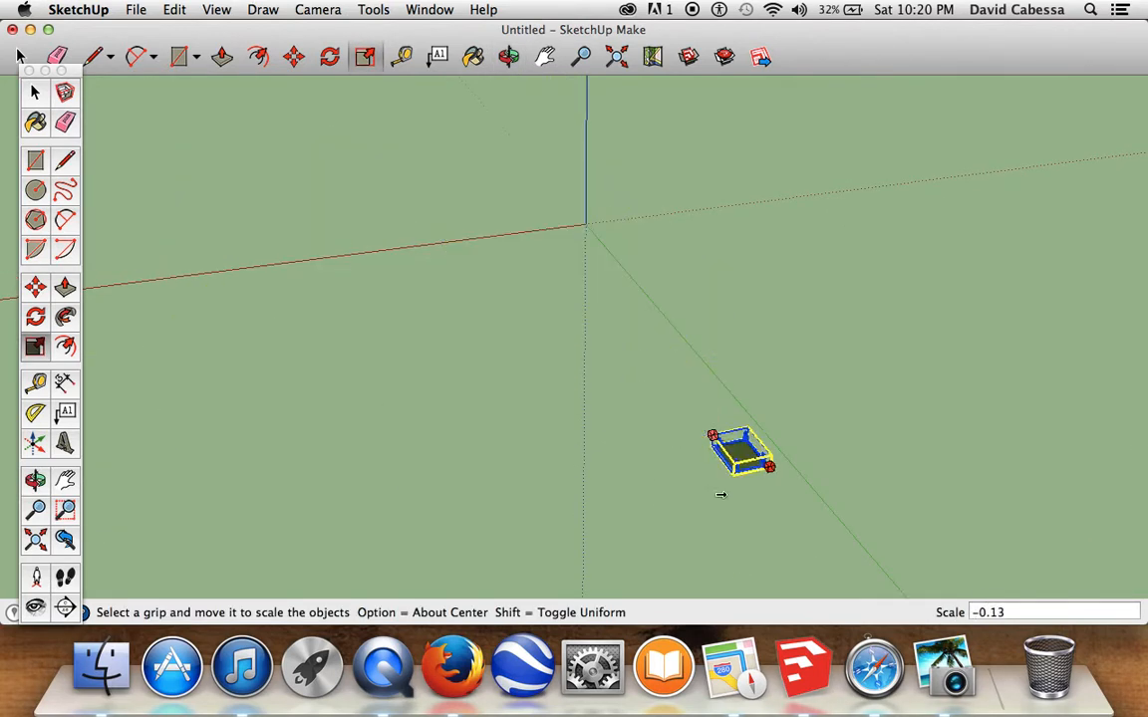
left_click_drag(719, 446, 231, 139)
Try scaling the grouped table by -2.00 along the blue axis, undo that scale and clear the selection
left_click_drag(426, 212, 618, 478)
left_click(174, 9)
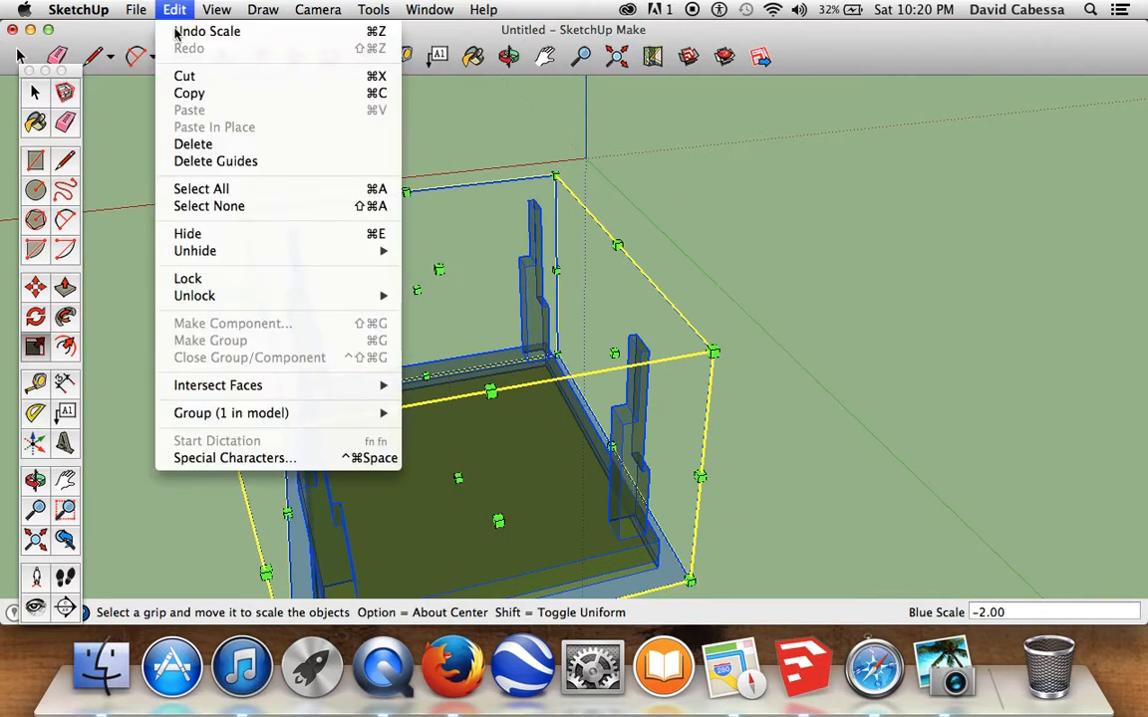
left_click(177, 32)
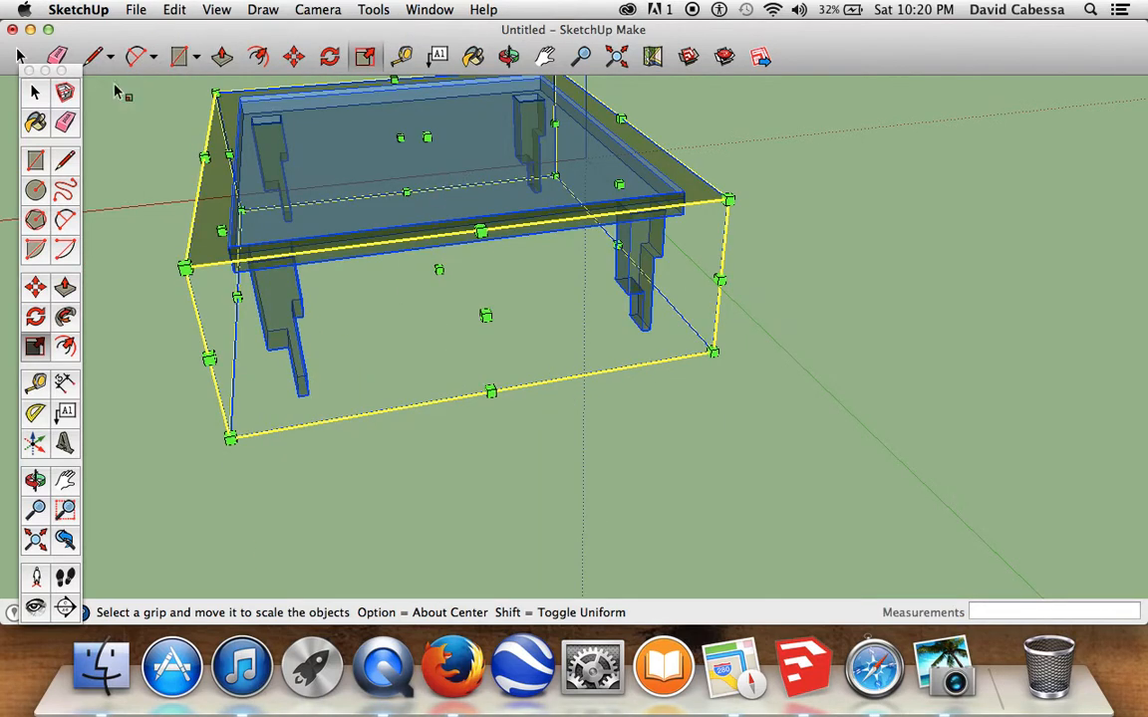
left_click(35, 93)
left_click(794, 200)
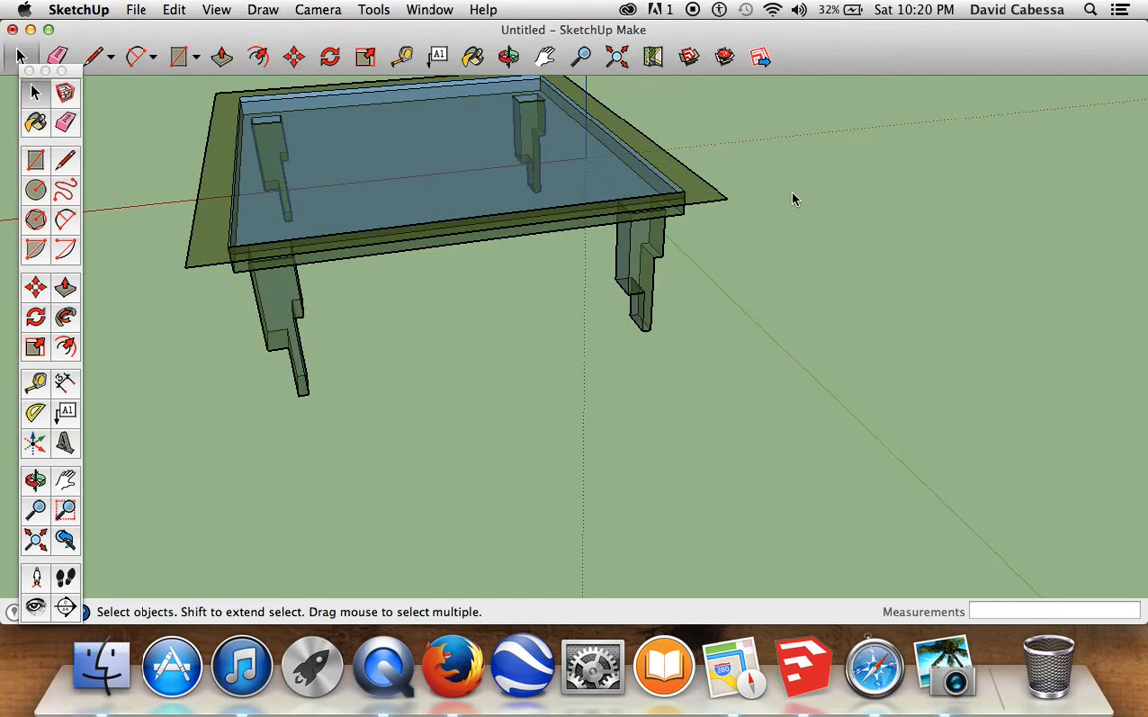
Move the grouped table around freely, finishing with a move of about 4' 9 5/16" that puts its back corner near the origin, and deselect it
left_click(293, 55)
left_click(295, 185)
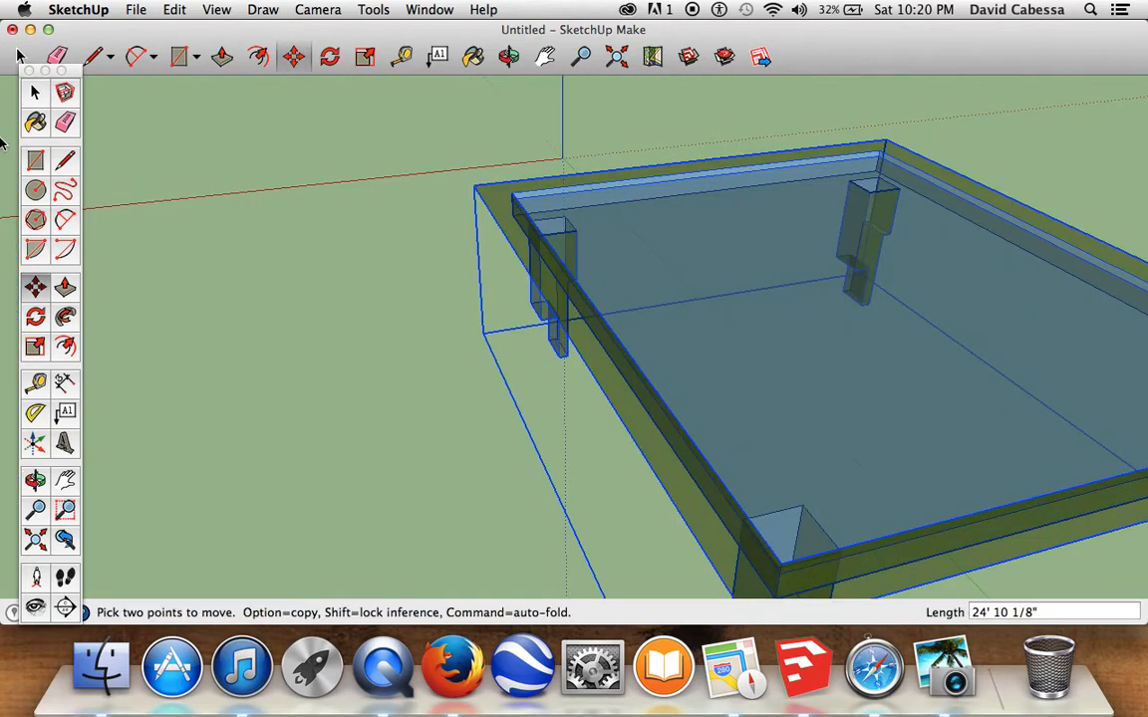
left_click(450, 221)
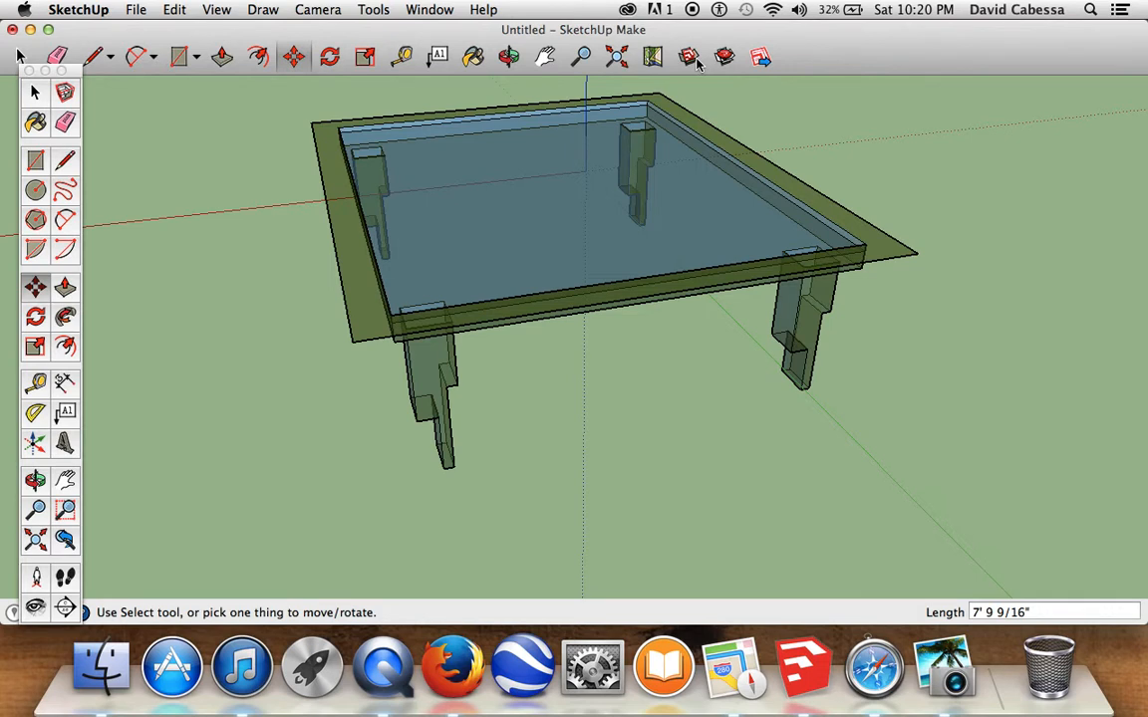
left_click(597, 187)
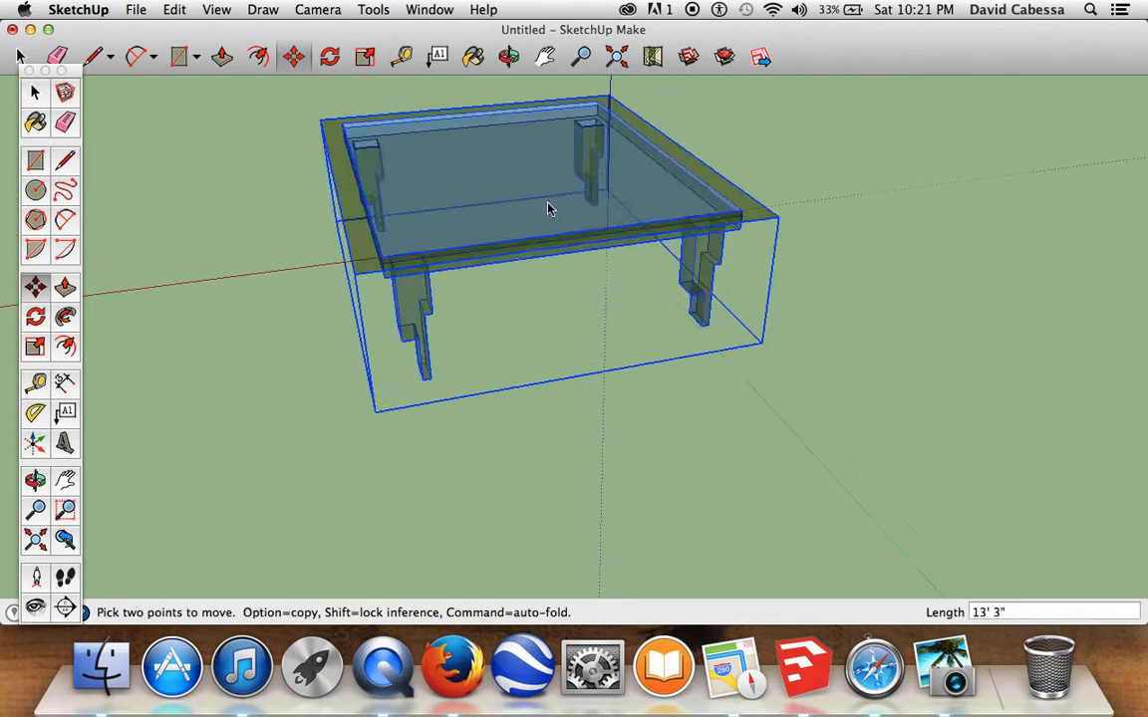
left_click(535, 242)
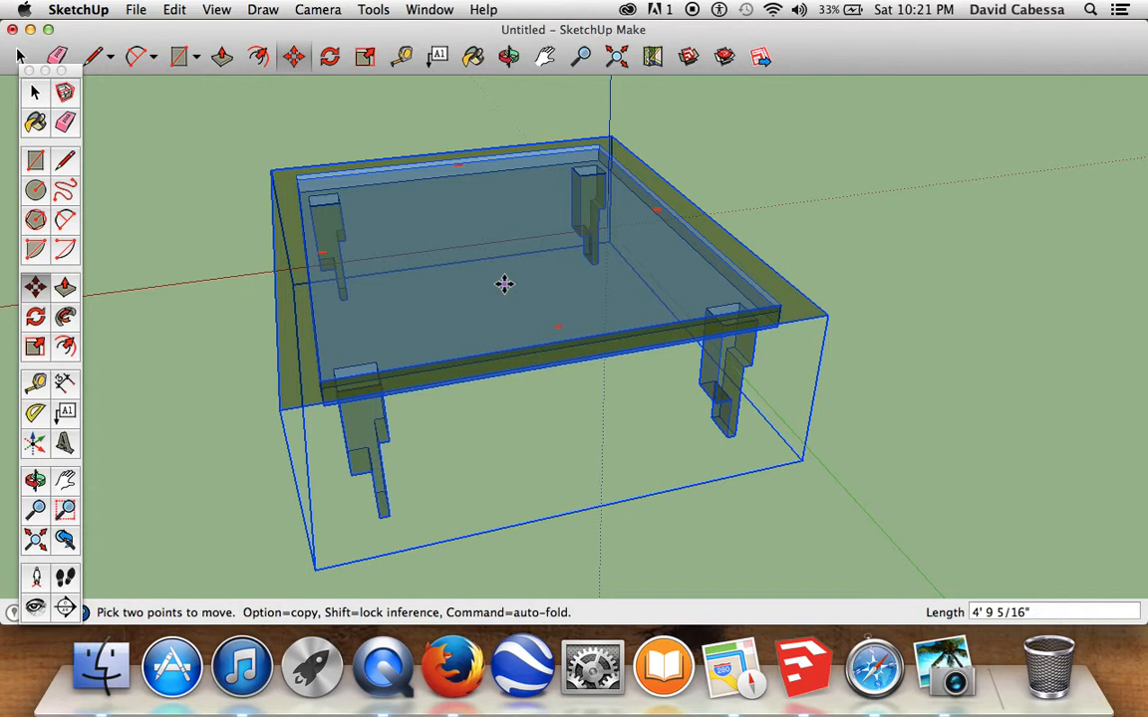
key("shift+super+a")
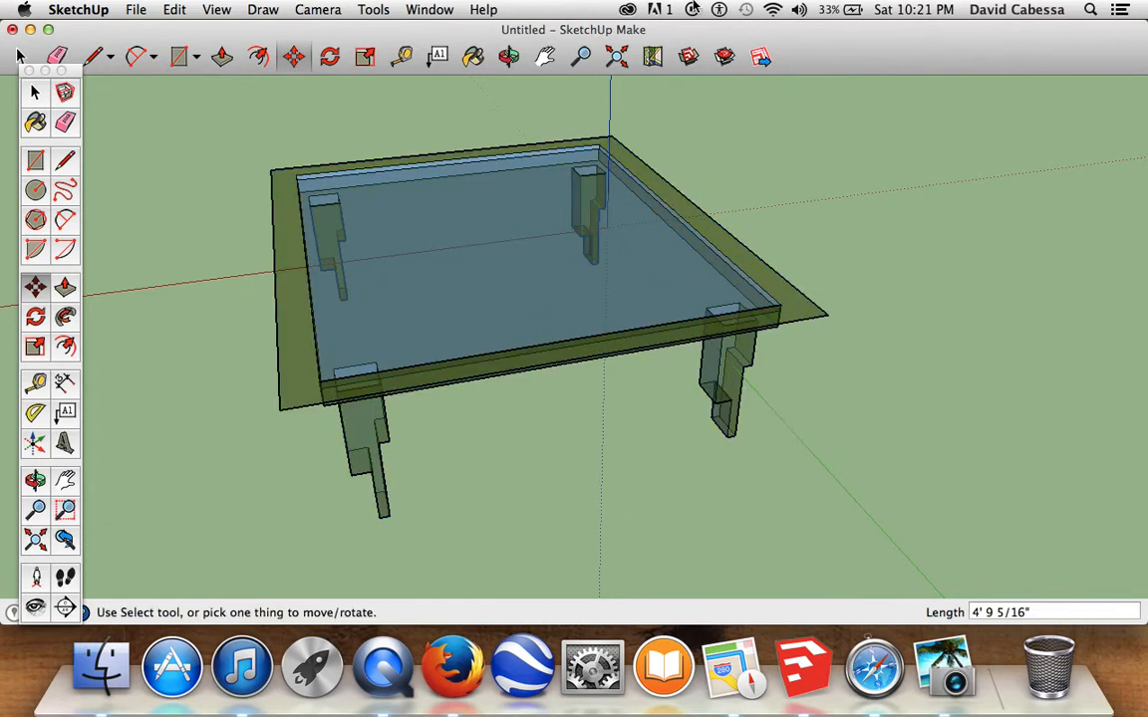